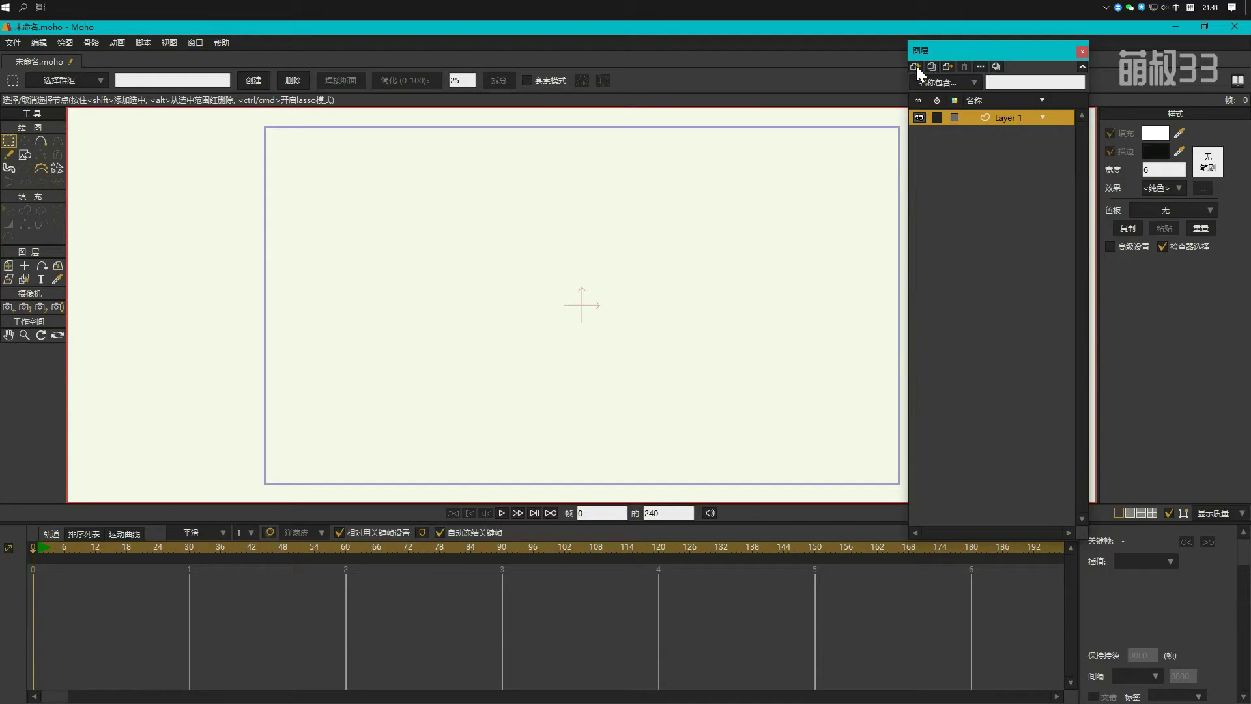
# Step: Add a new vector layer above Layer 1
pyautogui.click(916, 65)
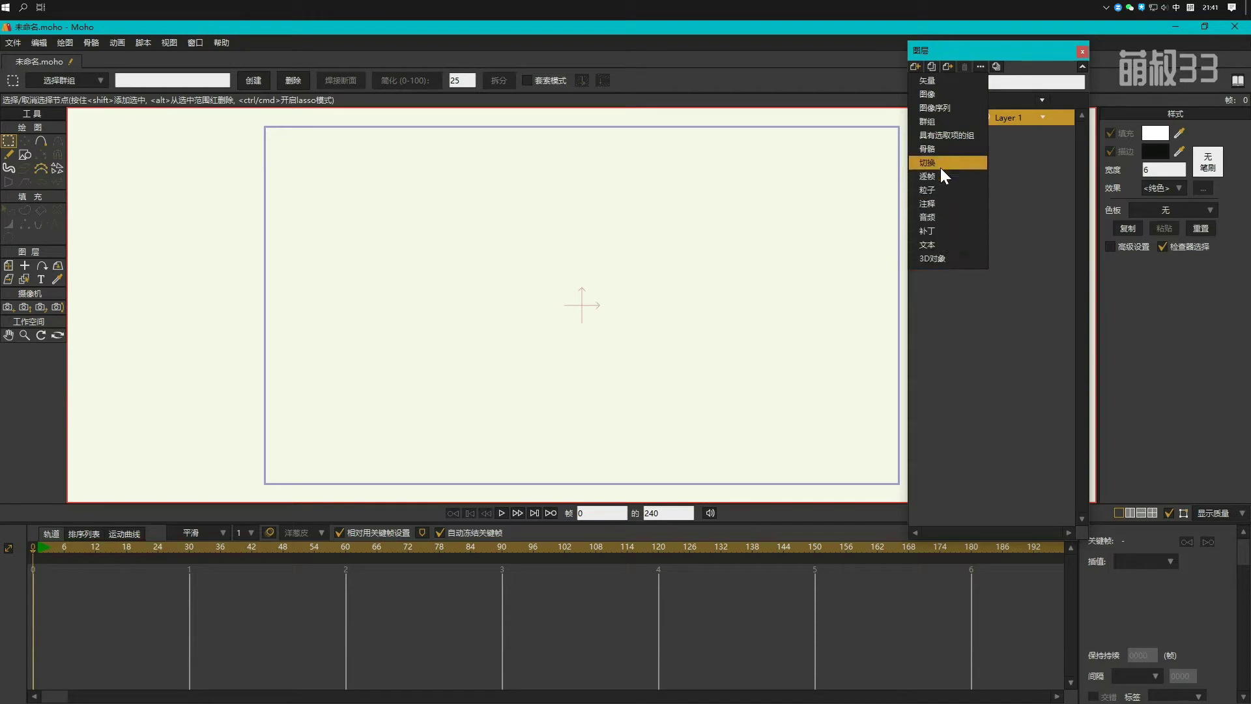
pyautogui.click(948, 82)
pyautogui.press('Return')
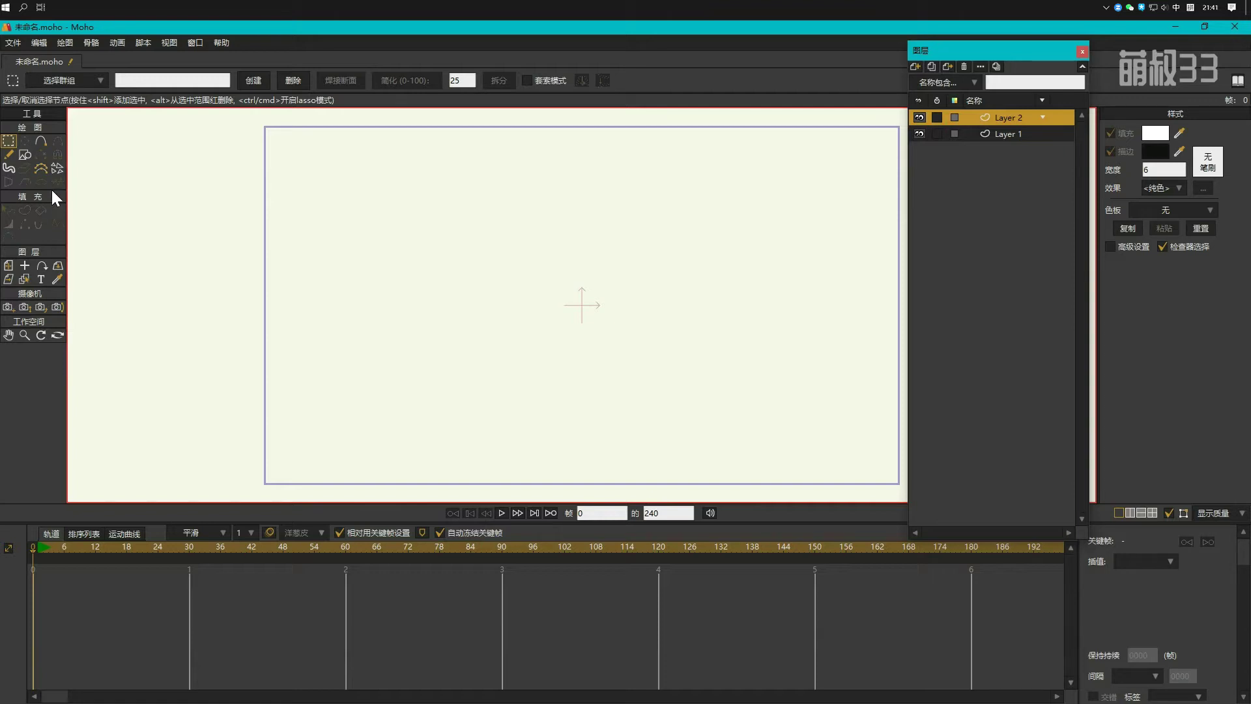
# Step: Compare the options of the Draw Shape, Freehand, Blob Brush and Add Point drawing tools
pyautogui.click(41, 141)
pyautogui.click(24, 155)
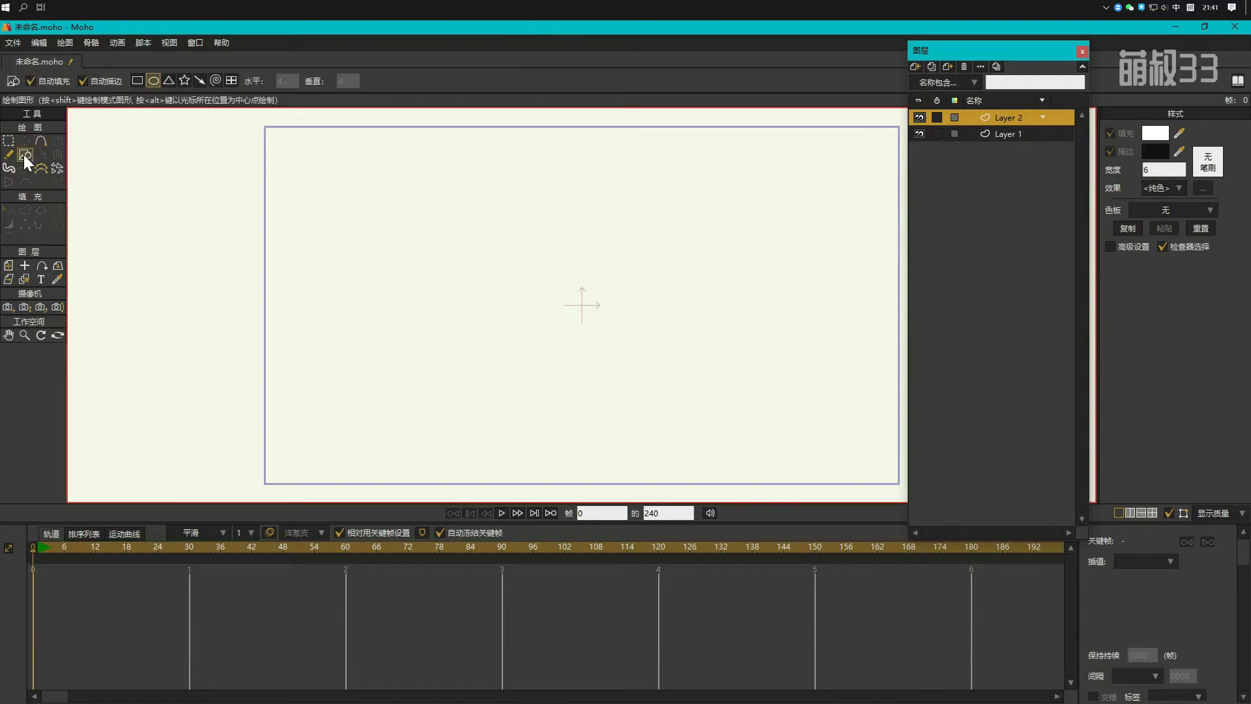
pyautogui.click(9, 157)
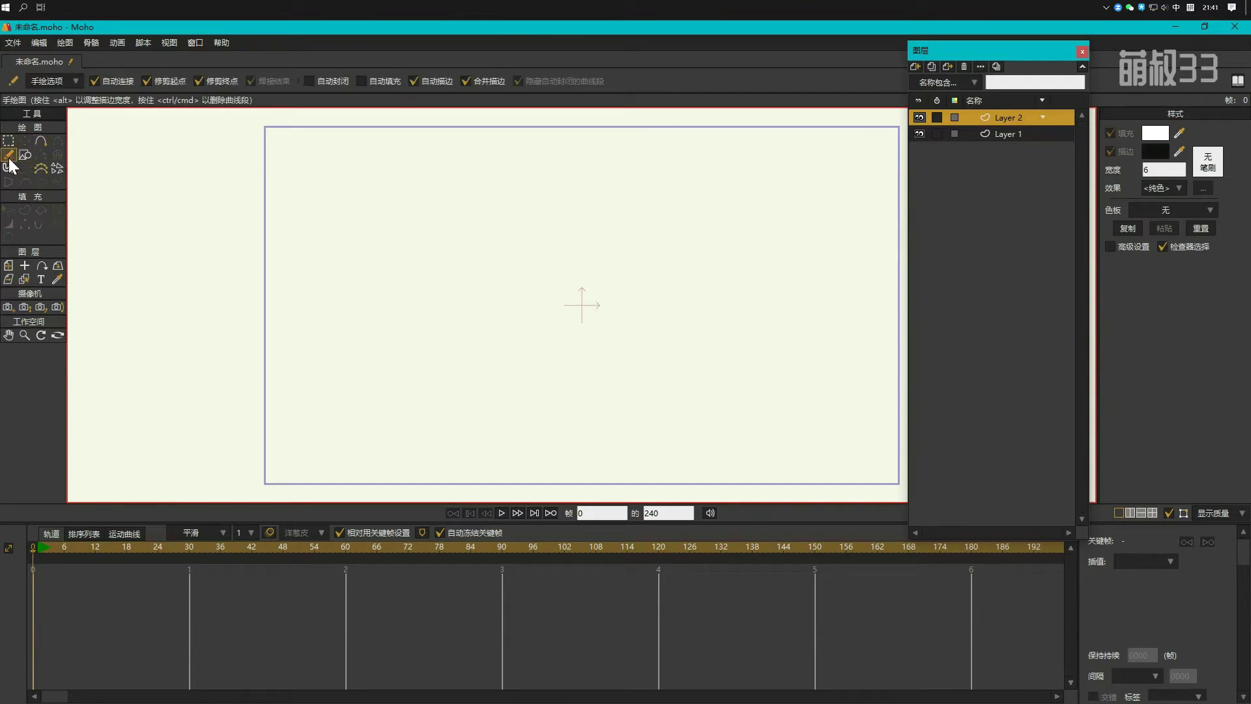
pyautogui.click(8, 169)
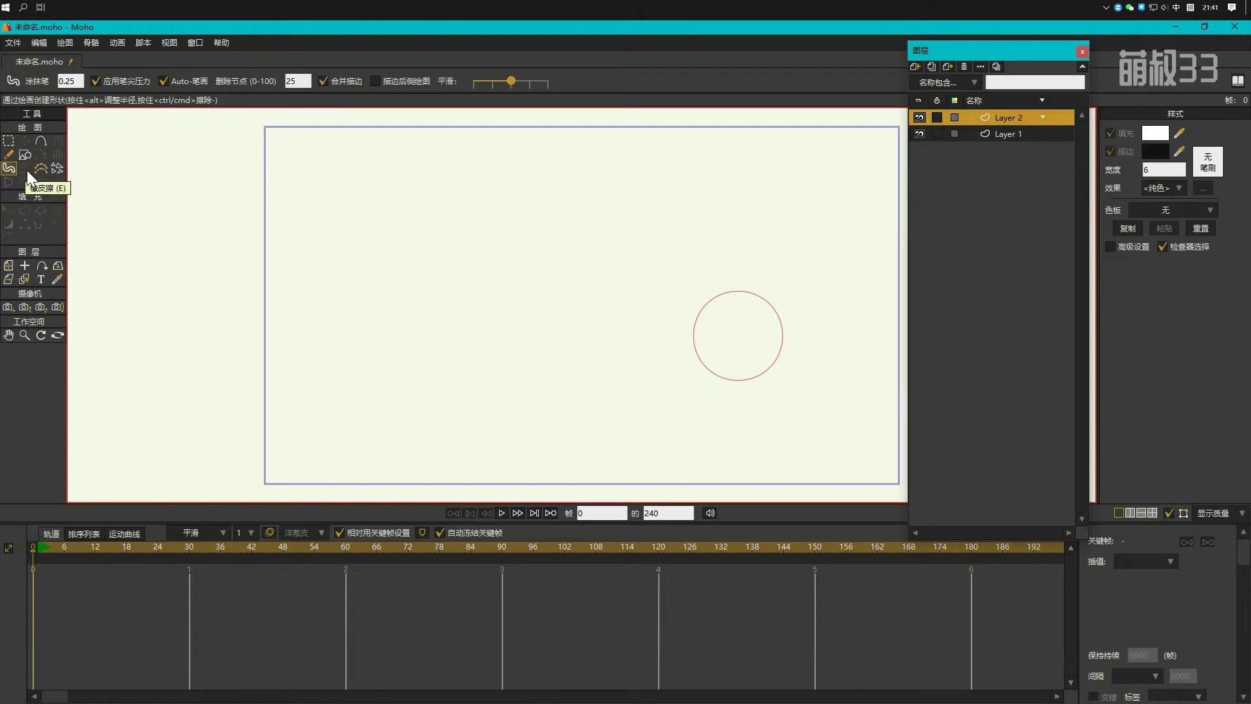
pyautogui.click(37, 140)
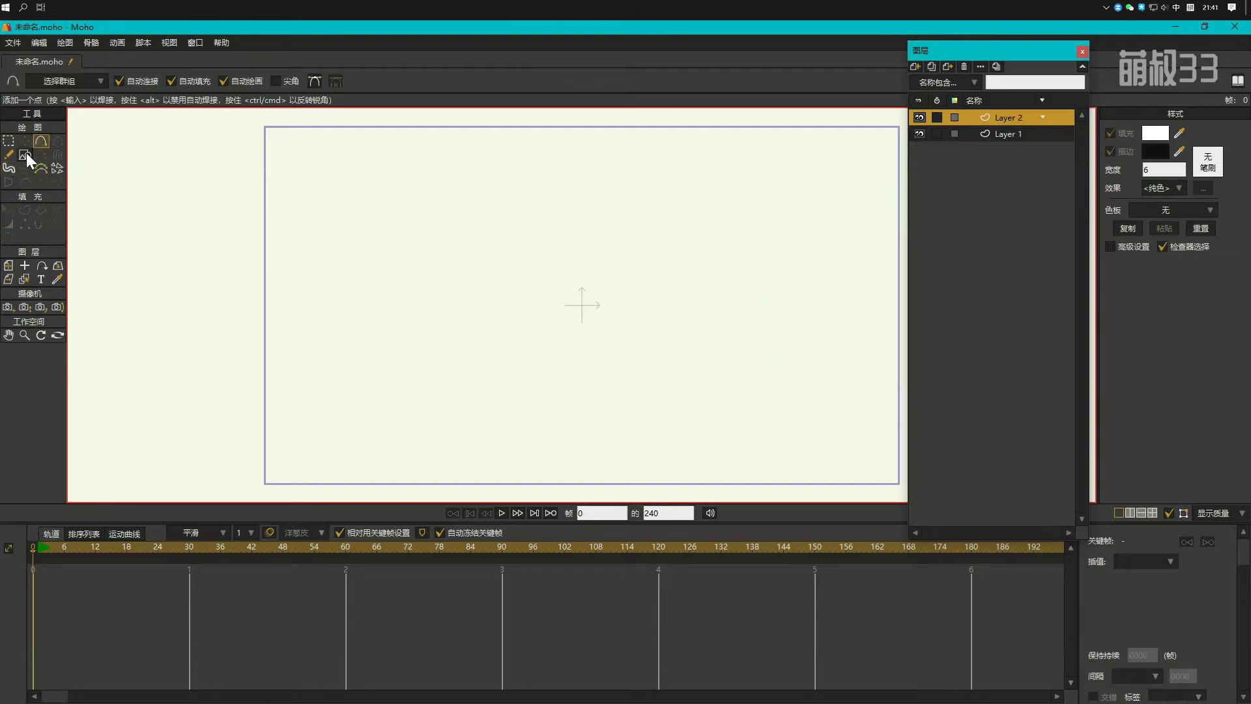
pyautogui.click(26, 153)
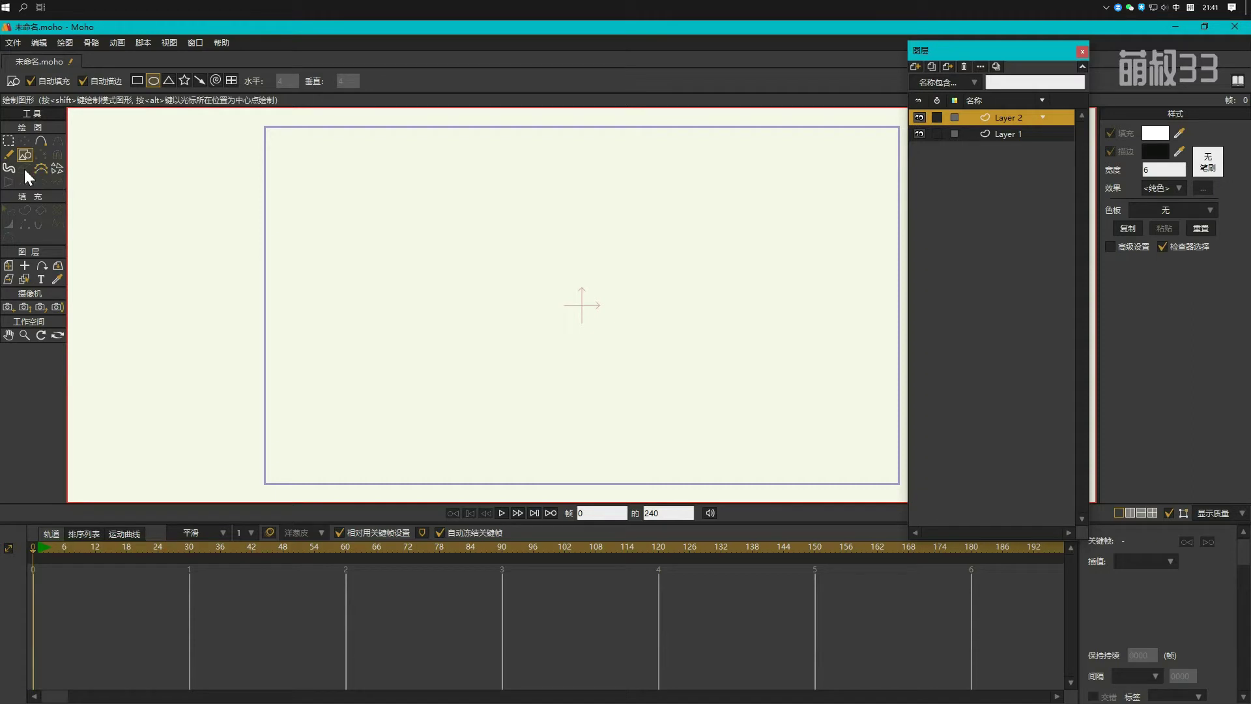
pyautogui.click(40, 140)
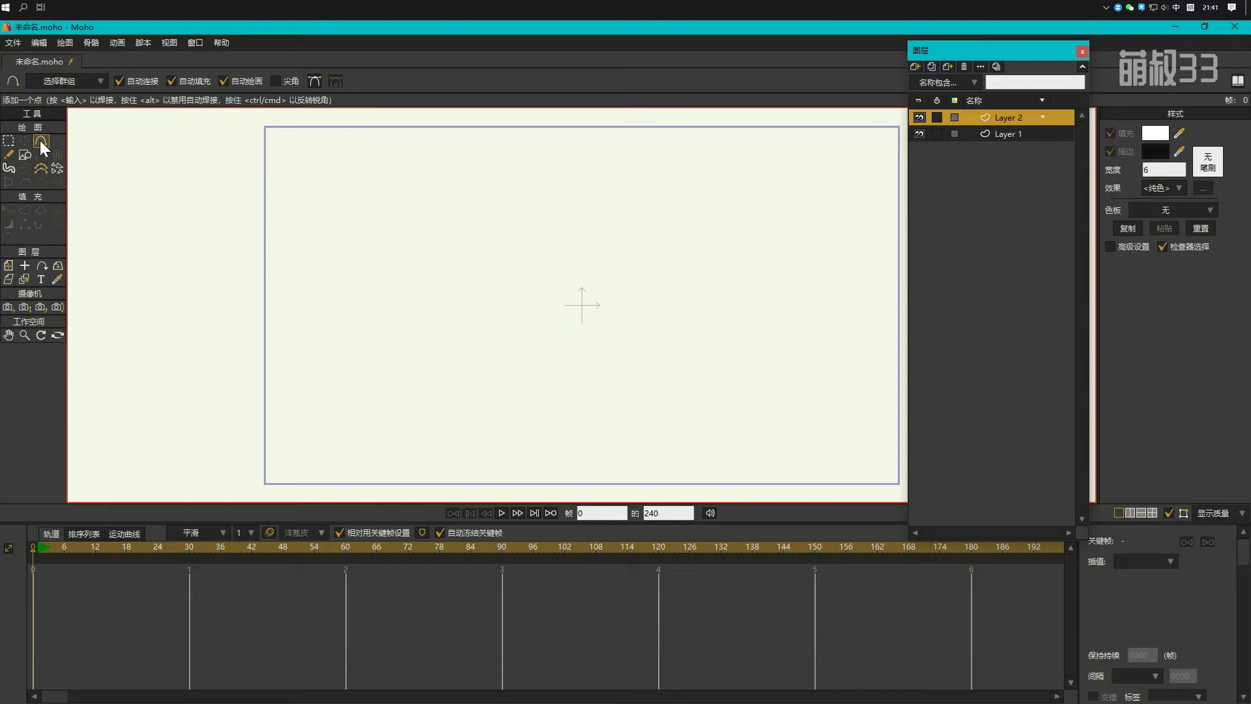
pyautogui.click(243, 82)
# Step: Load the .Default.png swatch palette and choose bright green as the default fill colour
pyautogui.click(1193, 210)
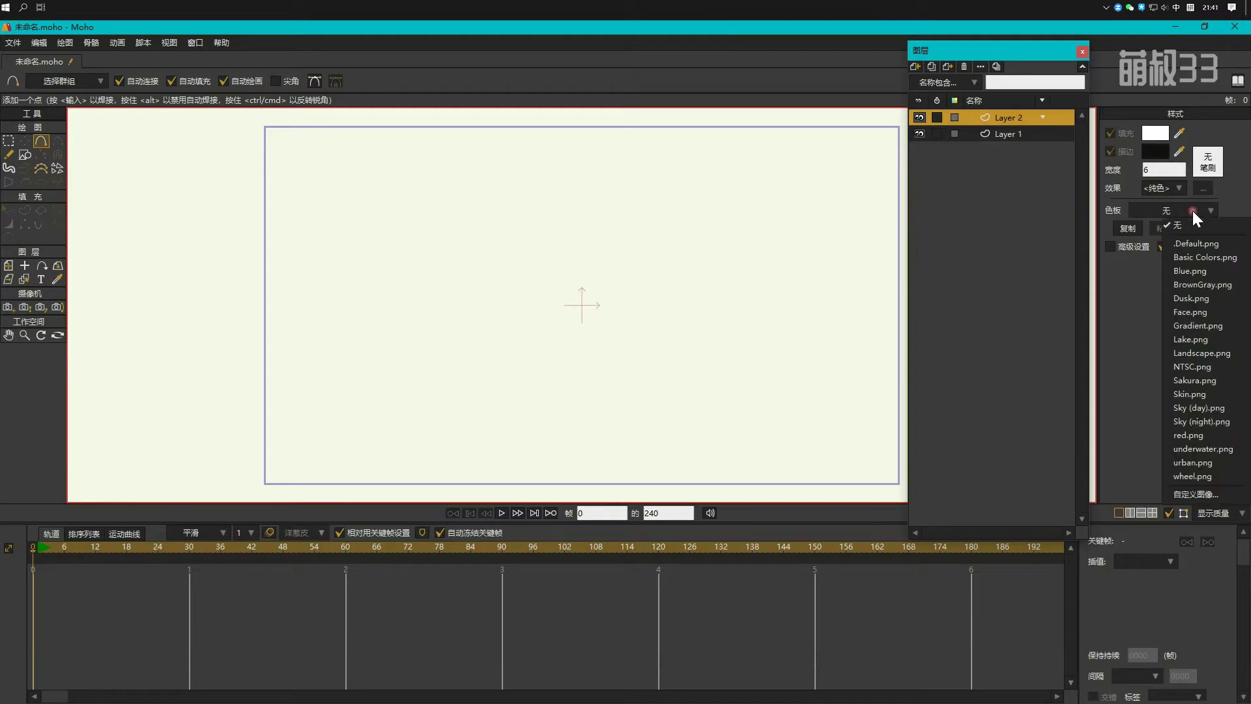
pyautogui.click(1202, 244)
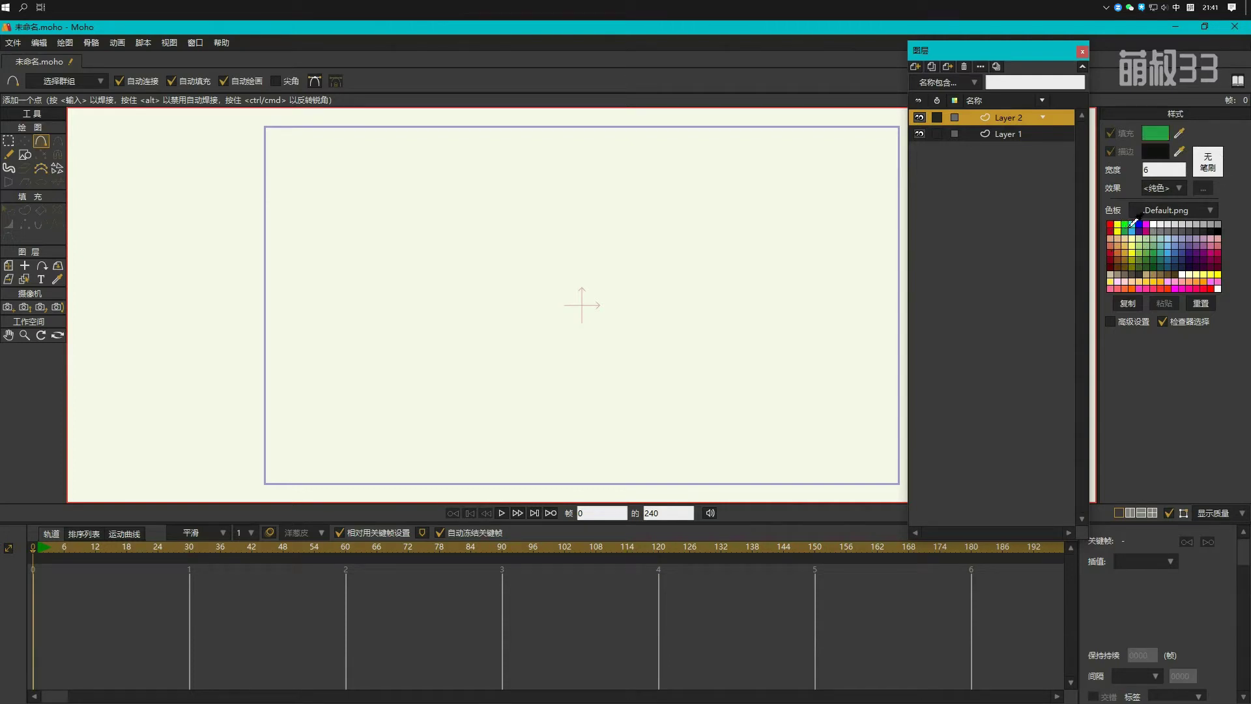
pyautogui.click(1146, 224)
pyautogui.click(1153, 265)
pyautogui.click(1205, 277)
pyautogui.click(1218, 273)
pyautogui.click(1219, 245)
pyautogui.click(1119, 225)
pyautogui.click(1125, 226)
# Step: Choose orange from the swatch palette as the default stroke colour
pyautogui.keyDown('shift'); pyautogui.click(1150, 233); pyautogui.keyUp('shift')
pyautogui.keyDown('shift'); pyautogui.click(1185, 246); pyautogui.keyUp('shift')
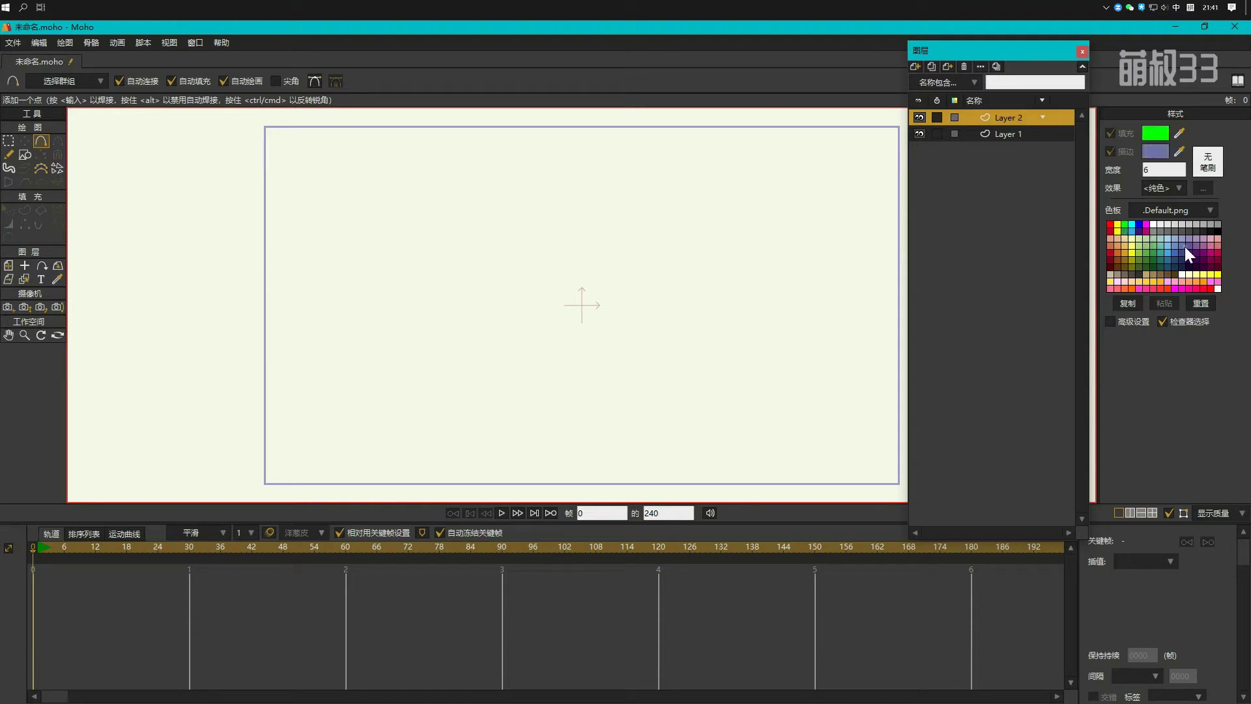
pyautogui.keyDown('shift'); pyautogui.click(1127, 256); pyautogui.keyUp('shift')
# Step: Set the default stroke width to 22
pyautogui.click(1164, 169)
pyautogui.write('2')
pyautogui.press('BackSpace')
pyautogui.write('3')
pyautogui.press('BackSpace')
pyautogui.write('2')
pyautogui.press('Return')
pyautogui.write('22')
# Step: Turn on the advanced style settings and look through the available fill and stroke effects
pyautogui.click(1168, 188)
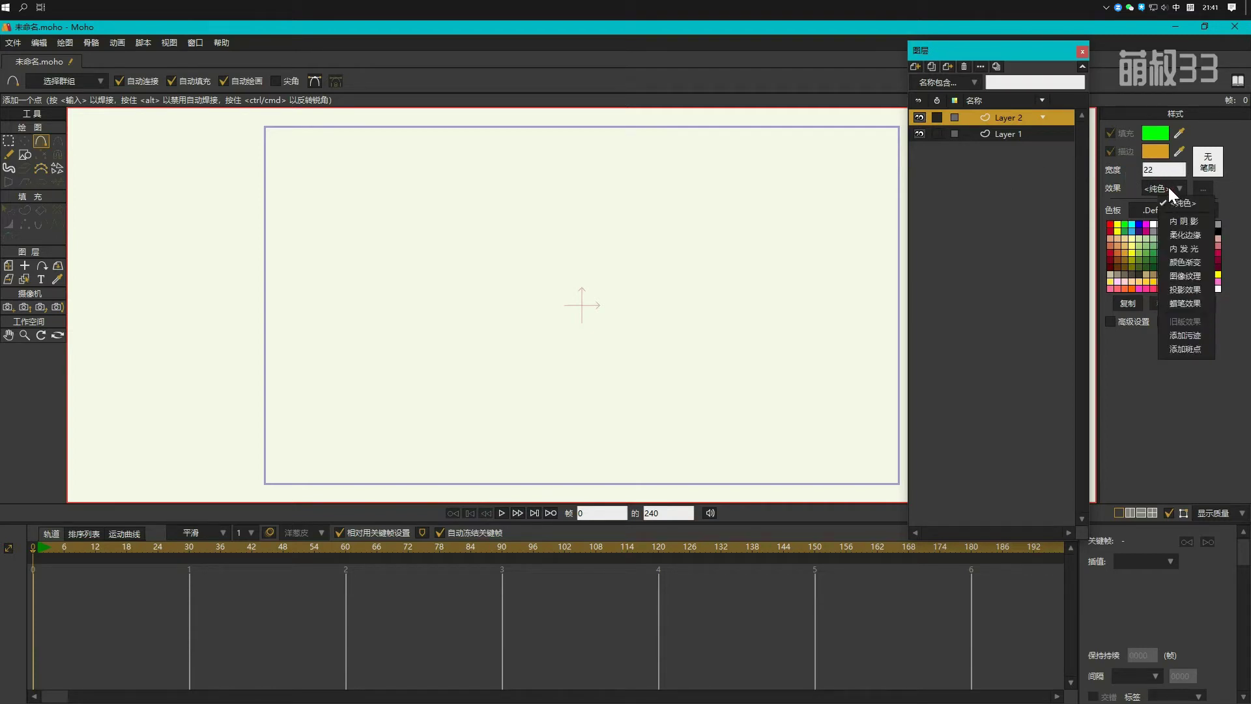
pyautogui.click(1168, 186)
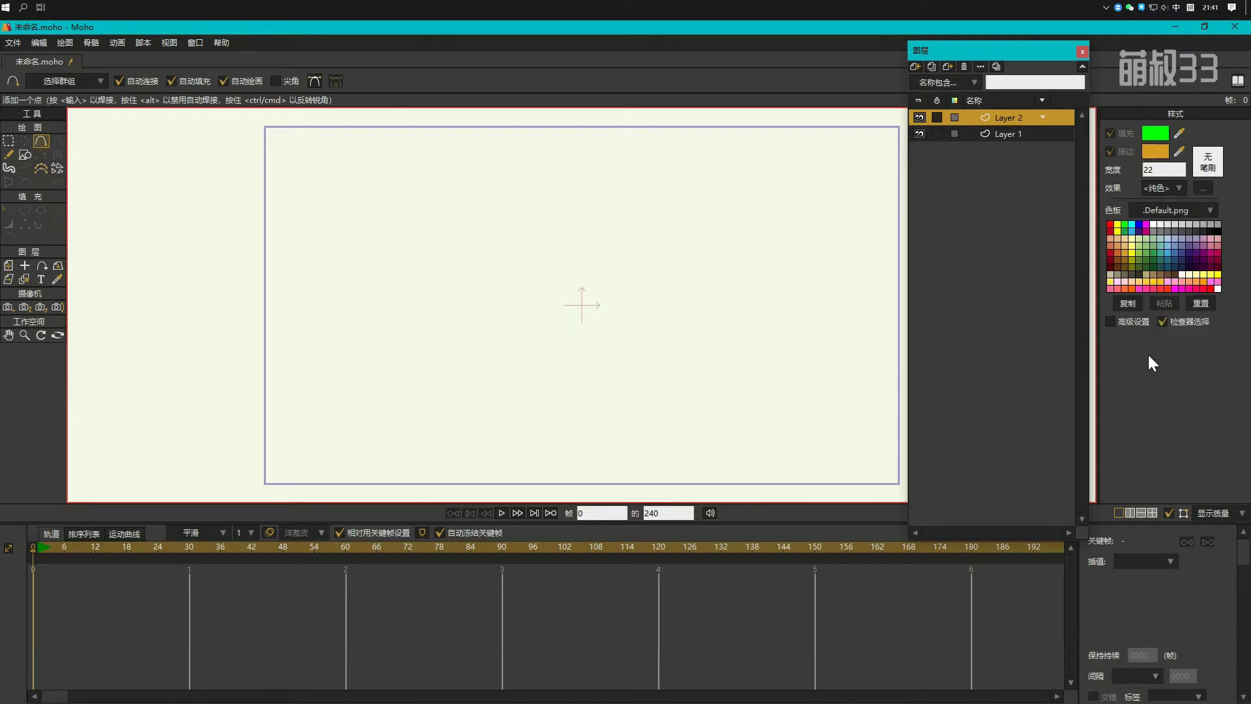
pyautogui.click(1129, 322)
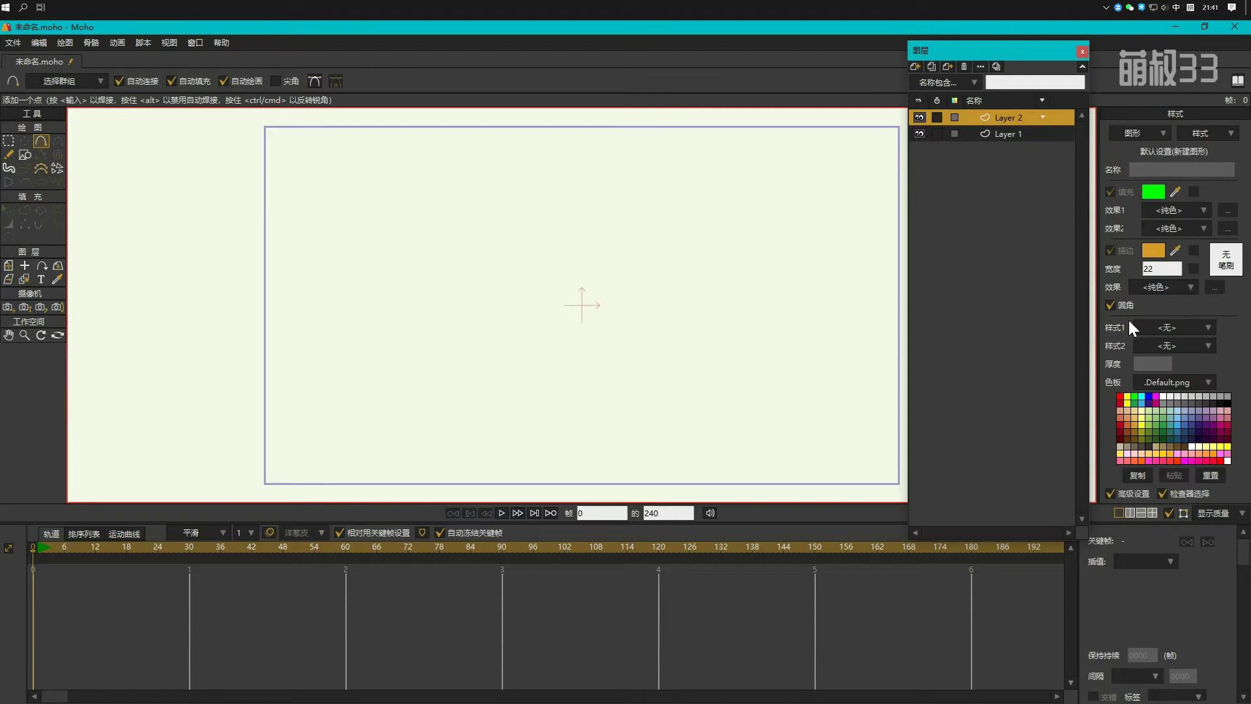
pyautogui.click(1183, 288)
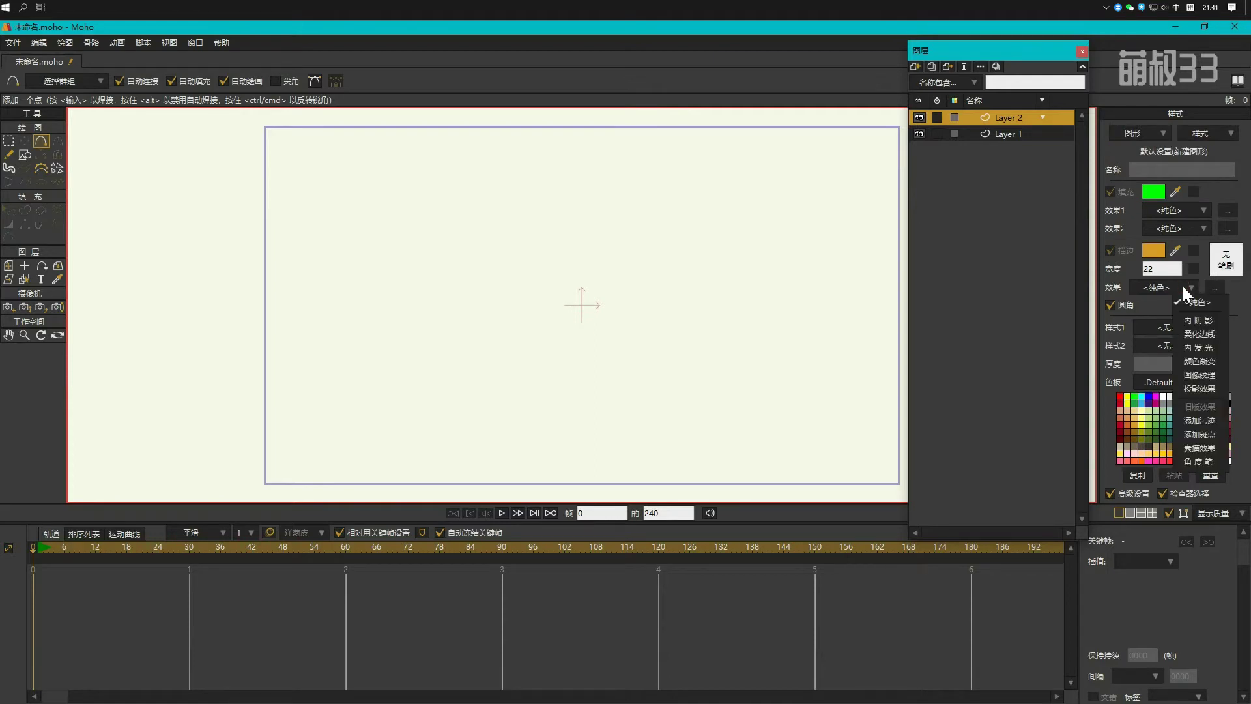
pyautogui.click(1182, 287)
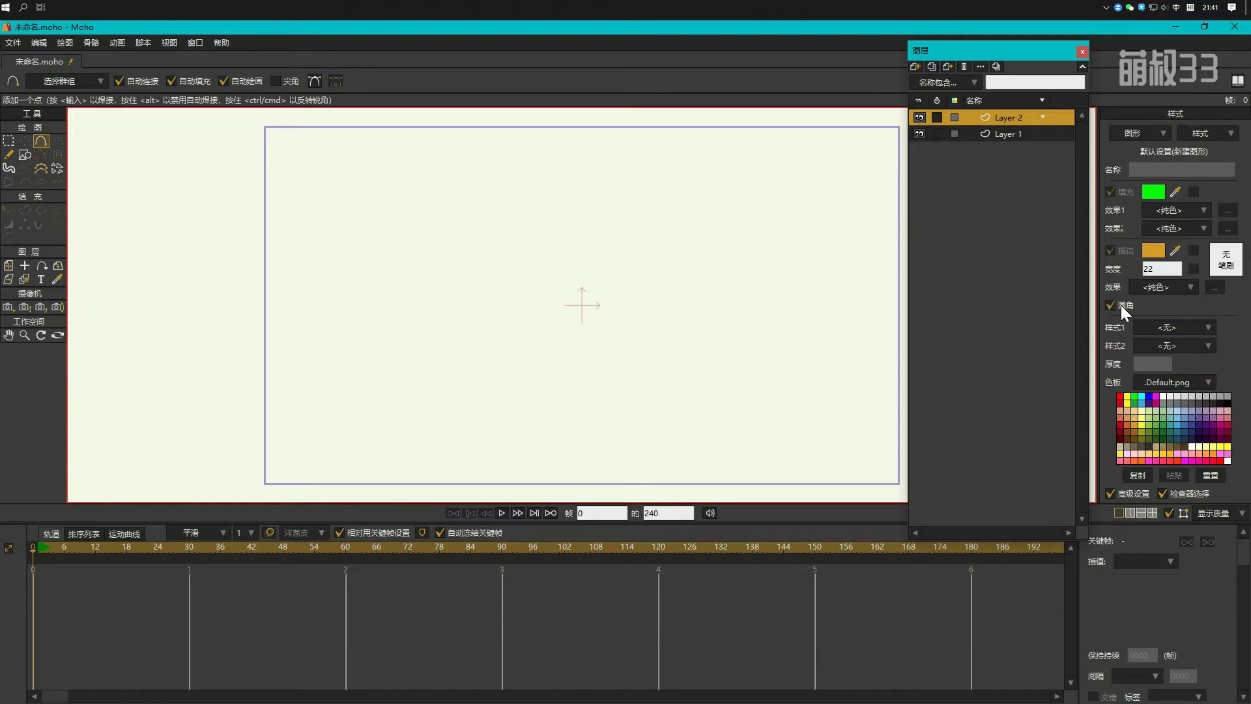
# Step: Browse the brush presets in the brush settings and leave without choosing one
pyautogui.click(1227, 261)
pyautogui.scroll(-2, 711, 285)
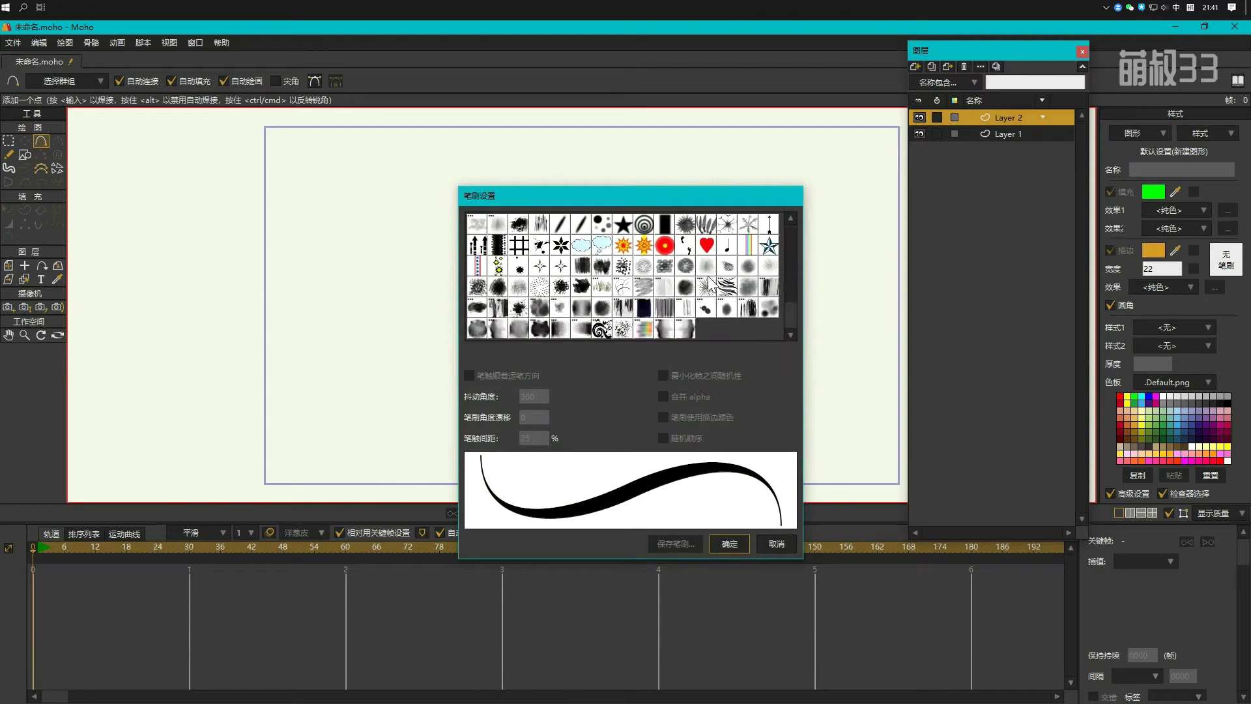
pyautogui.scroll(2, 711, 285)
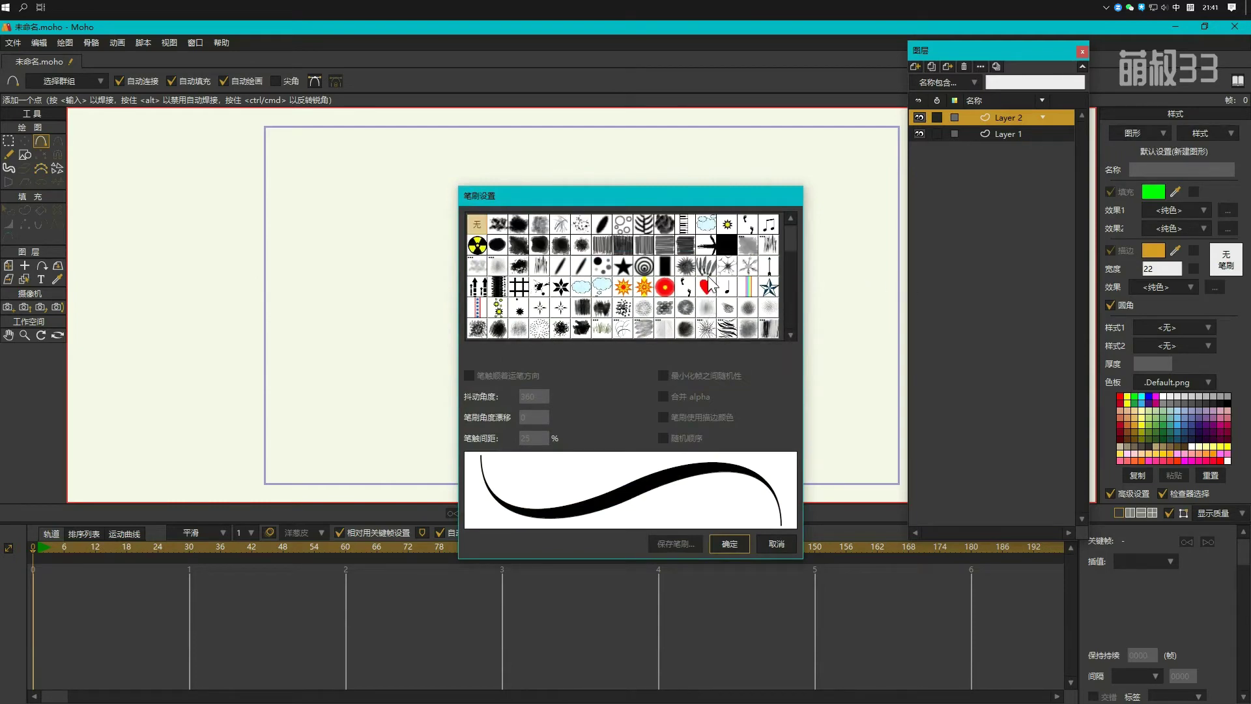
pyautogui.click(778, 544)
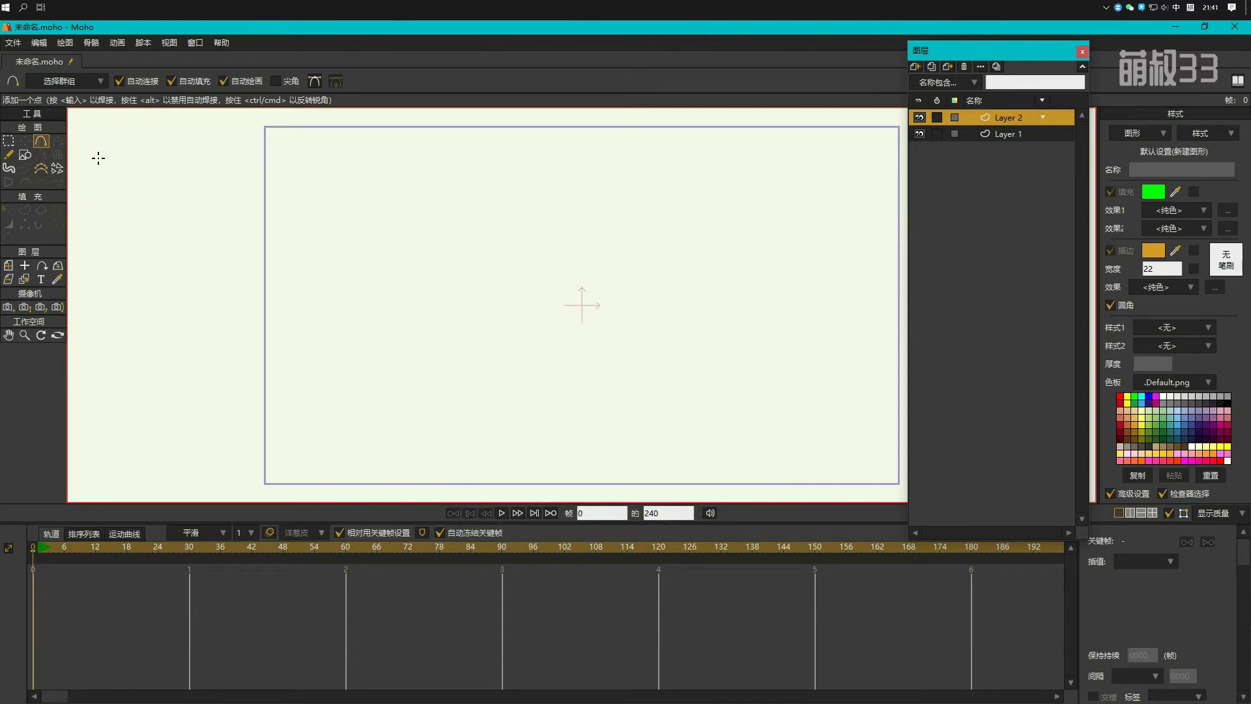
# Step: Draw three closed, rounded four-point shapes with the Add Point tool: centre-left, right of it, and in the frame's upper-left area
pyautogui.moveTo(472, 209)
pyautogui.mouseDown()
pyautogui.moveTo(427, 270)
pyautogui.moveTo(488, 330)
pyautogui.moveTo(537, 271)
pyautogui.moveTo(472, 209)
pyautogui.mouseUp()
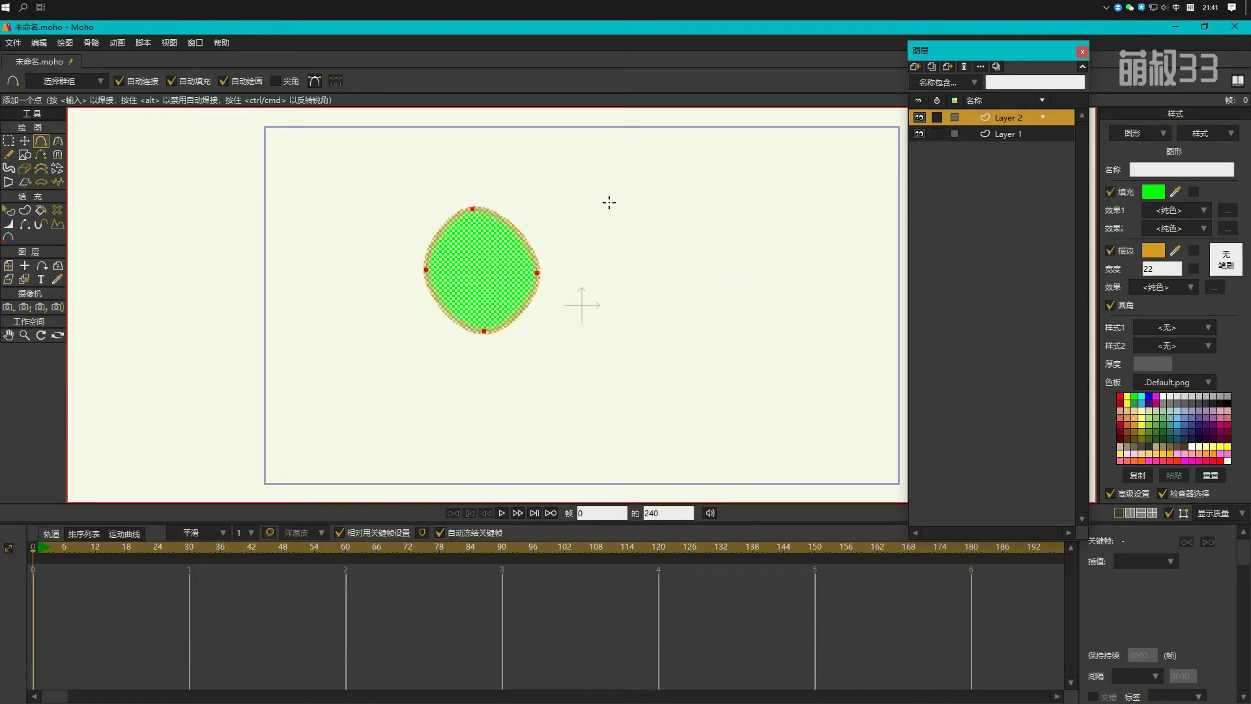
pyautogui.moveTo(603, 192)
pyautogui.mouseDown()
pyautogui.moveTo(580, 258)
pyautogui.moveTo(646, 285)
pyautogui.moveTo(668, 217)
pyautogui.moveTo(623, 190)
pyautogui.mouseUp()
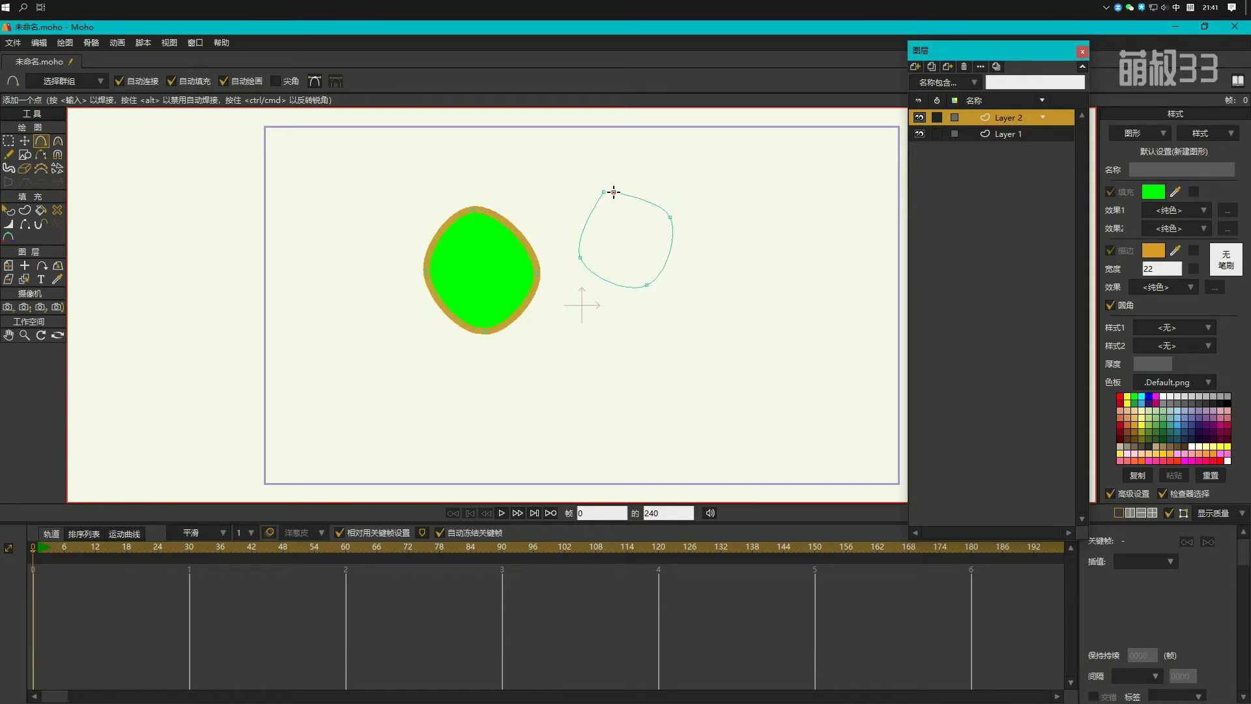
pyautogui.click(604, 192)
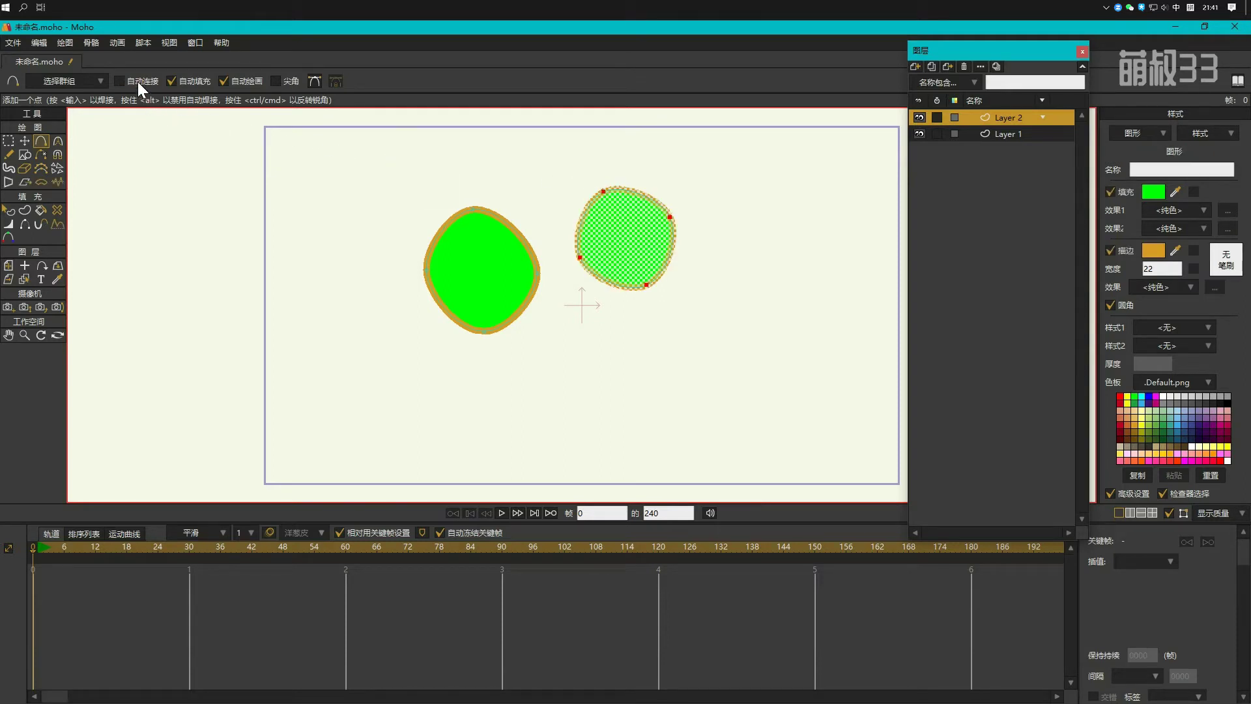
pyautogui.moveTo(350, 165)
pyautogui.mouseDown()
pyautogui.moveTo(296, 201)
pyautogui.moveTo(349, 254)
pyautogui.mouseUp()
pyautogui.moveTo(348, 254)
pyautogui.mouseDown()
pyautogui.moveTo(393, 247)
pyautogui.moveTo(415, 210)
pyautogui.moveTo(355, 167)
pyautogui.mouseUp()
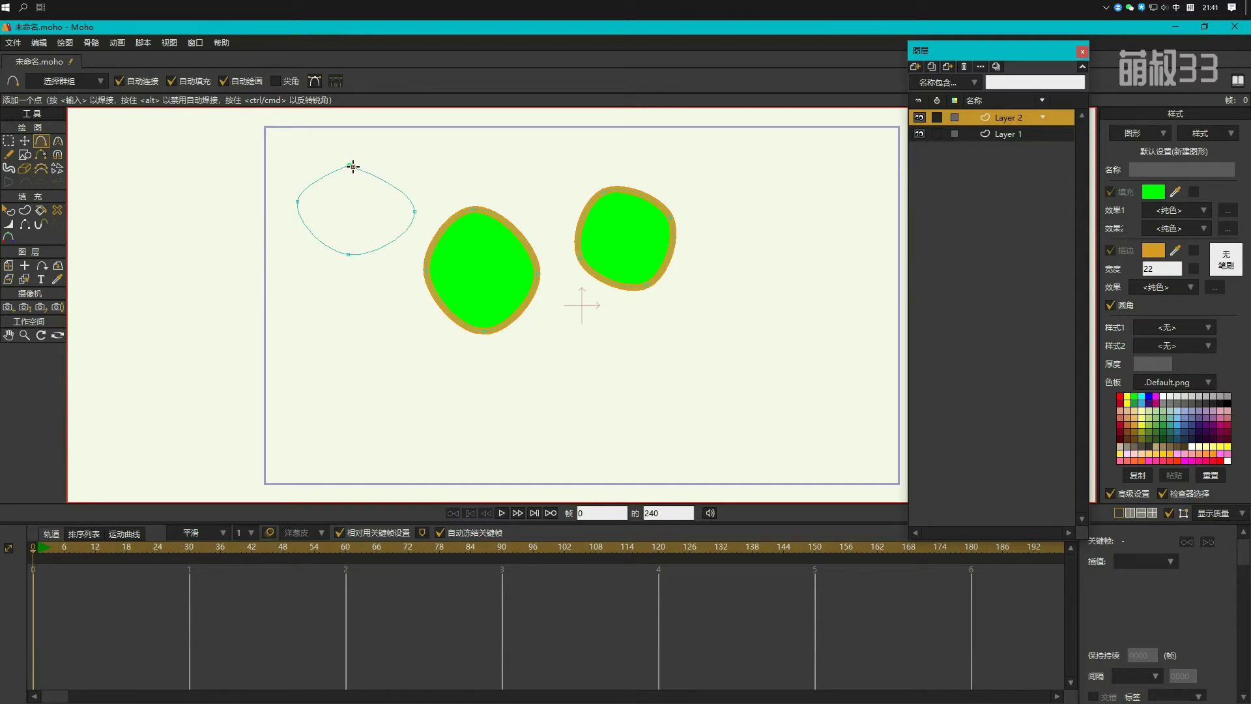
pyautogui.click(353, 167)
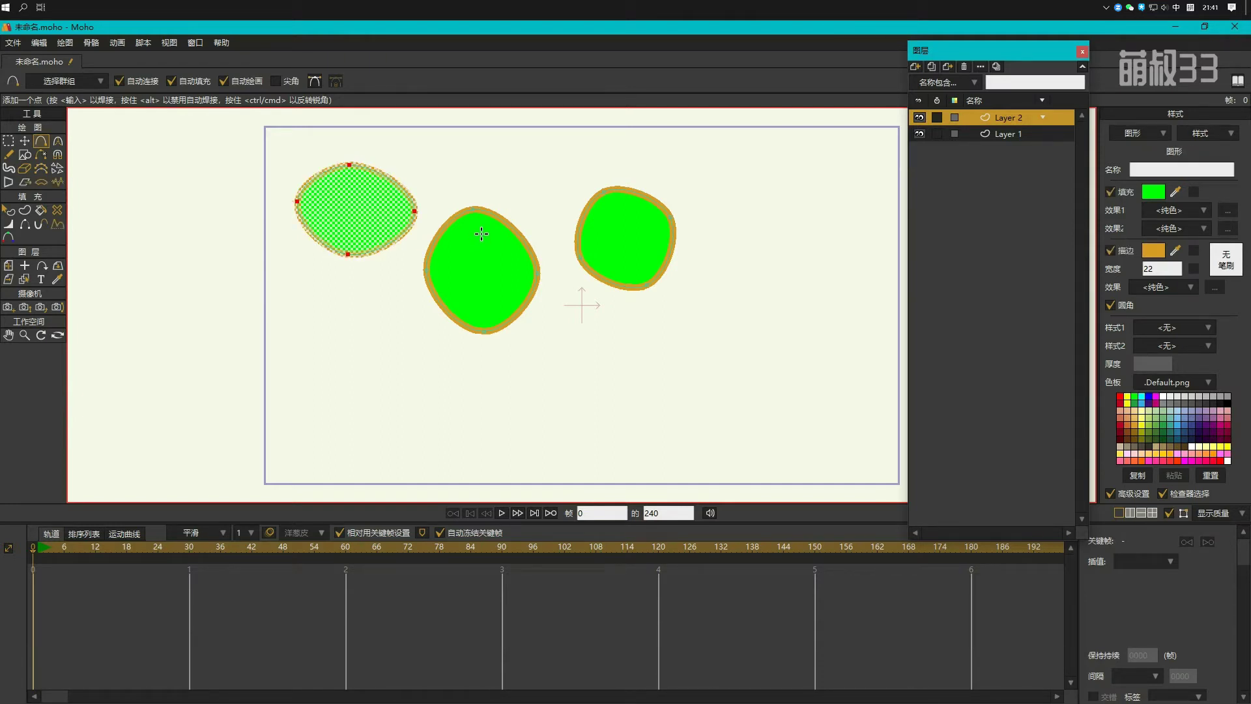
# Step: With auto-connect off, draw a rounded outline below the upper-left shape, ending beside its starting point without joining it
pyautogui.press('Return')
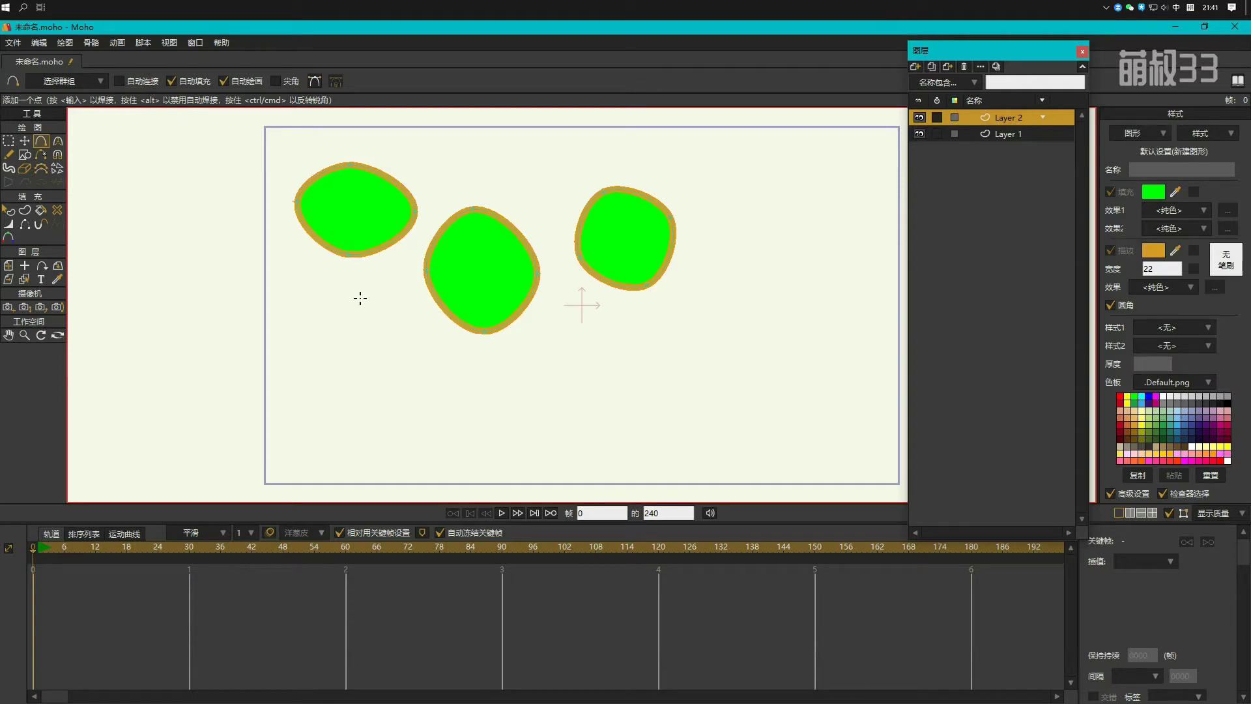
pyautogui.moveTo(360, 298)
pyautogui.mouseDown()
pyautogui.moveTo(315, 333)
pyautogui.moveTo(305, 358)
pyautogui.mouseUp()
pyautogui.moveTo(306, 358); pyautogui.dragTo(378, 417)
pyautogui.moveTo(379, 417)
pyautogui.mouseDown()
pyautogui.moveTo(427, 386)
pyautogui.moveTo(441, 348)
pyautogui.moveTo(411, 310)
pyautogui.moveTo(372, 299)
pyautogui.mouseUp()
pyautogui.click(367, 300)
# Step: Raise the curvature of the upper-left shape's top point to about 0.51 and bend its handles down to form a peak
pyautogui.click(57, 144)
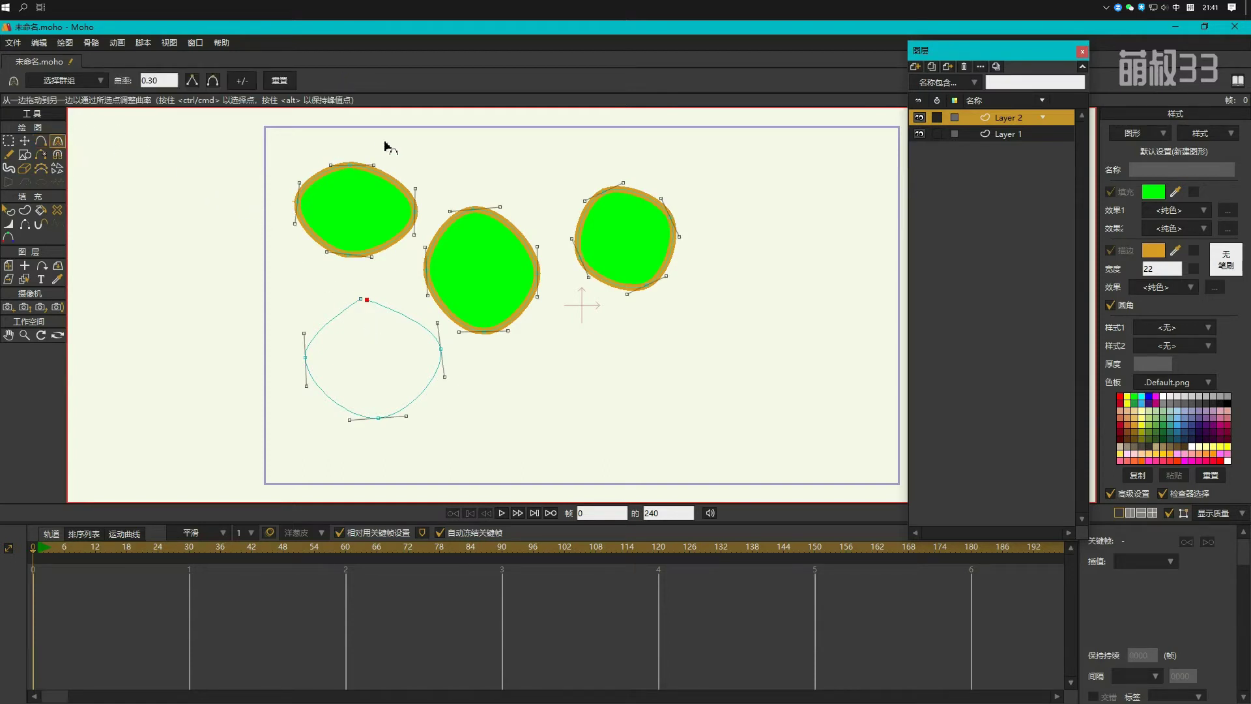
pyautogui.click(350, 168)
pyautogui.moveTo(351, 168); pyautogui.dragTo(568, 165)
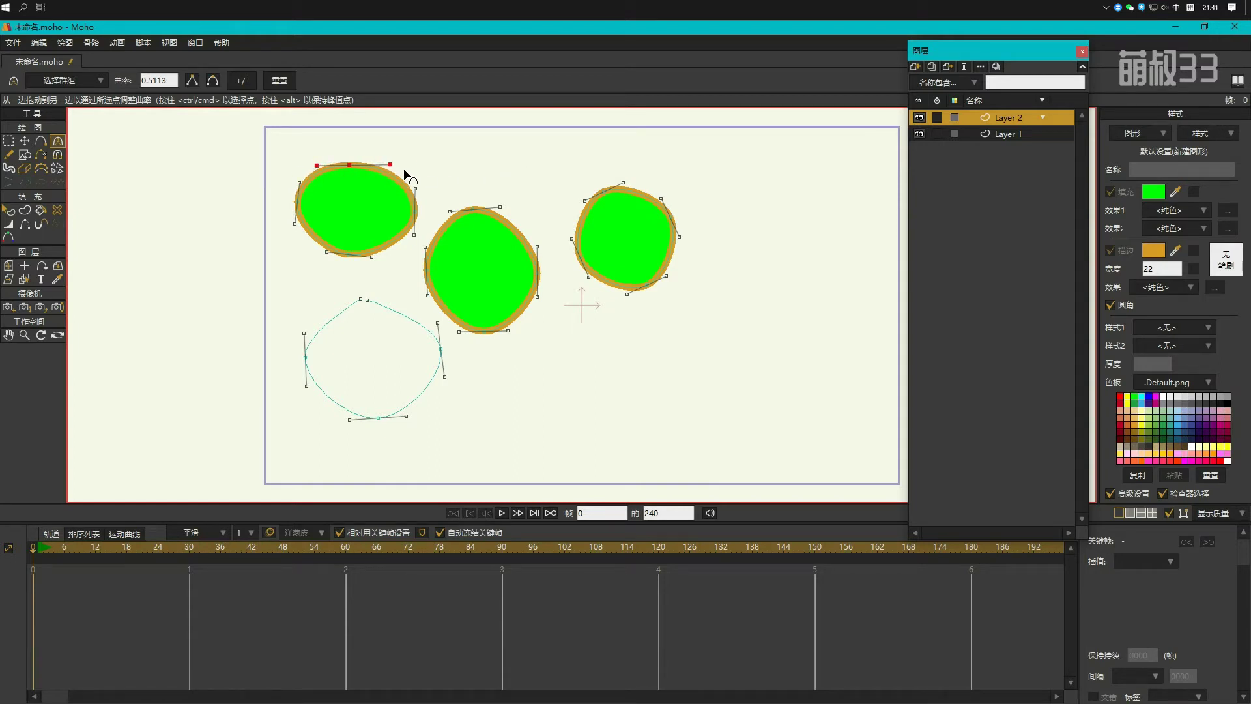
pyautogui.moveTo(392, 168); pyautogui.dragTo(379, 206)
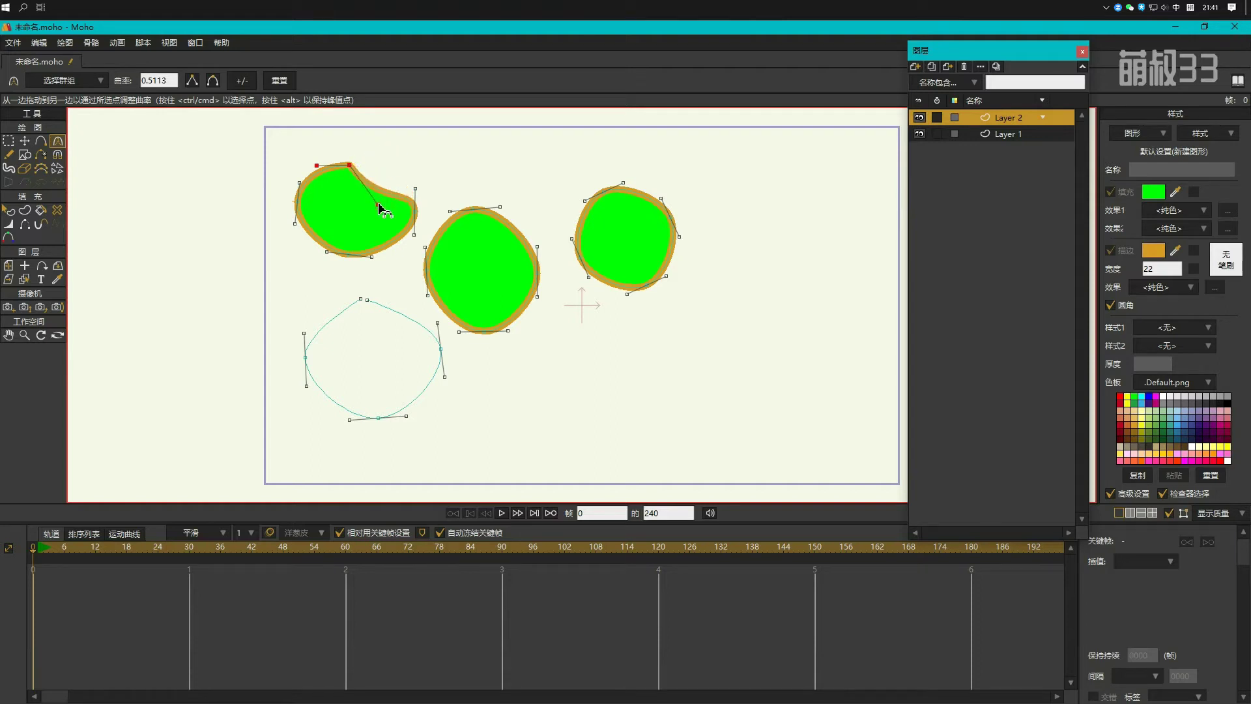
pyautogui.moveTo(319, 167)
pyautogui.mouseDown()
pyautogui.moveTo(326, 131)
pyautogui.moveTo(317, 189)
pyautogui.mouseUp()
# Step: Change the fill of the upper-left shape to blue 0048FF and deselect it
pyautogui.click(11, 213)
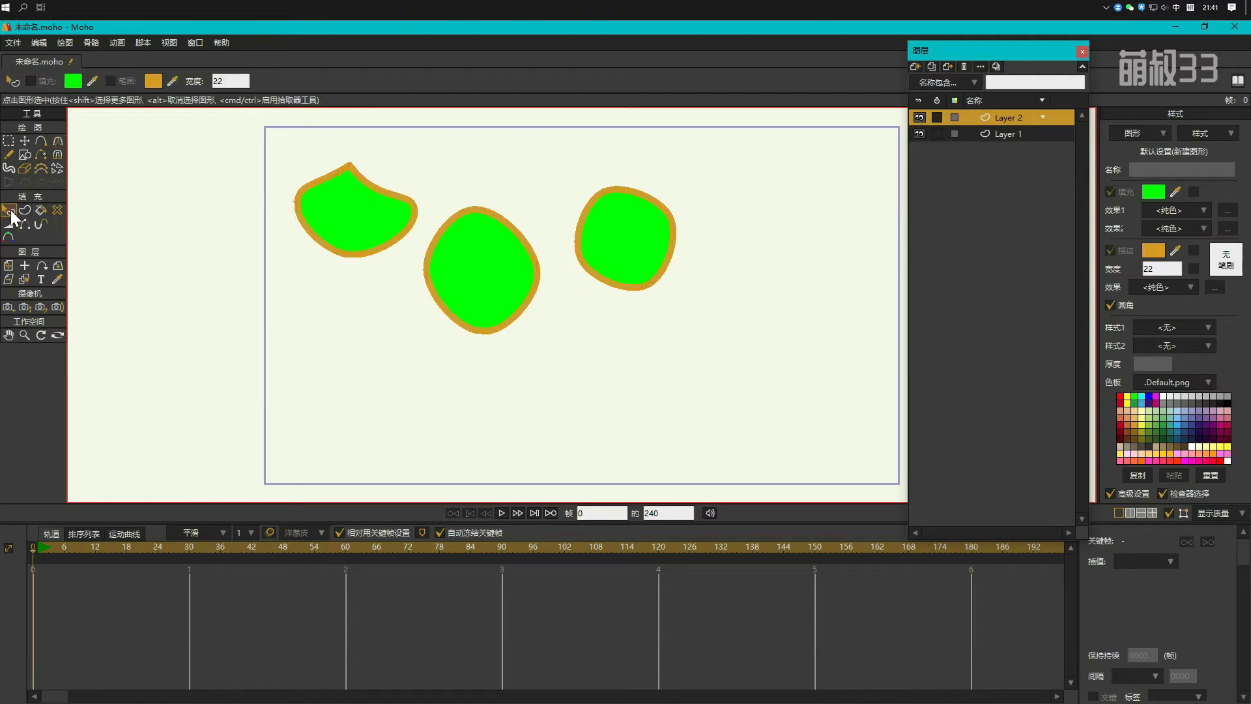
pyautogui.click(326, 207)
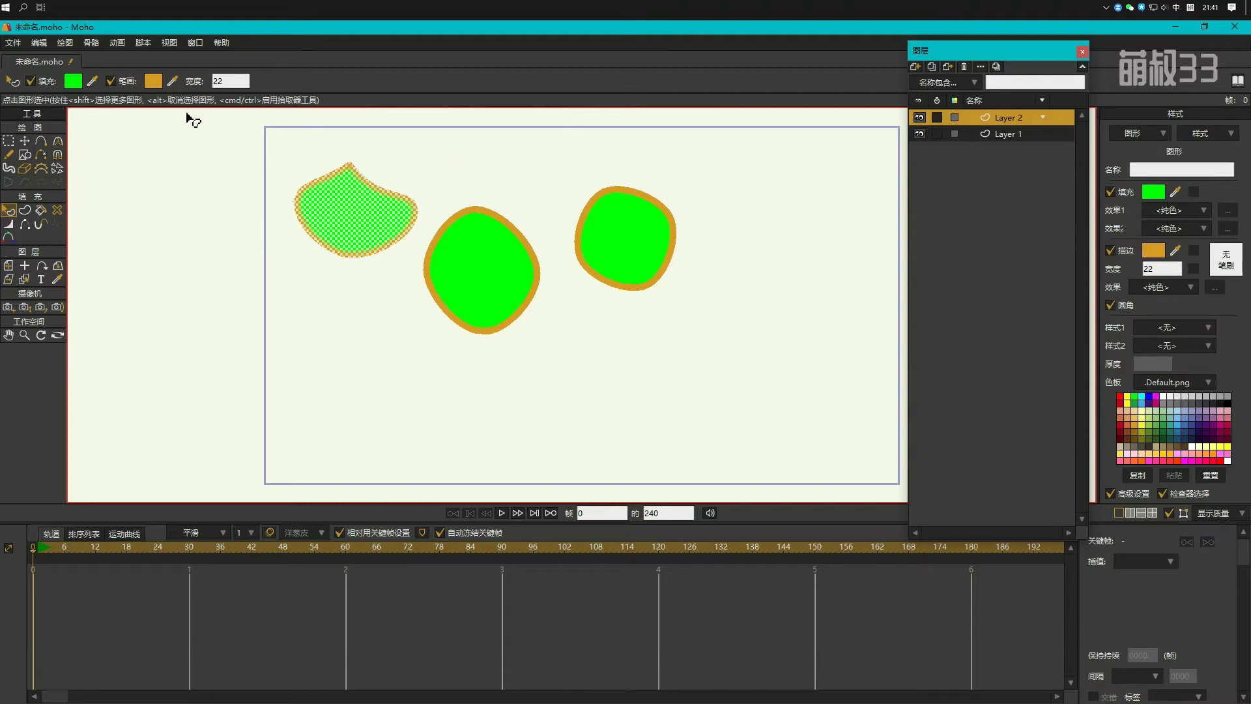
pyautogui.click(73, 79)
pyautogui.click(683, 340)
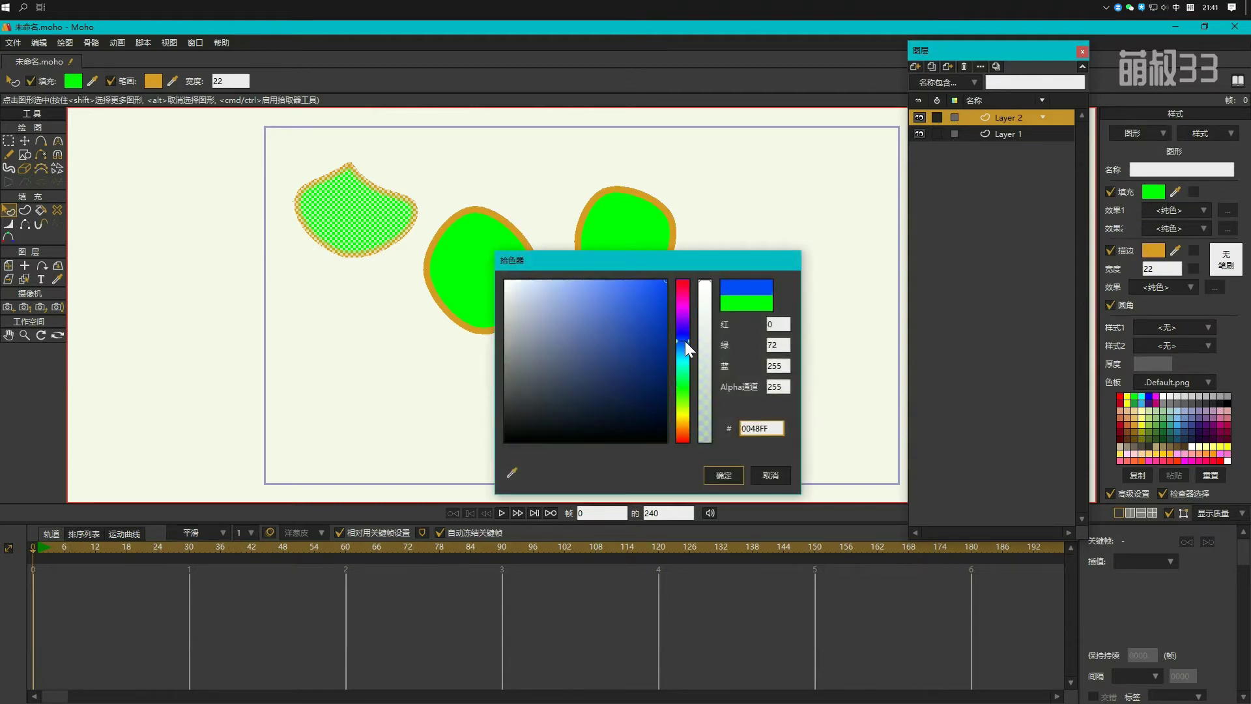
pyautogui.click(732, 479)
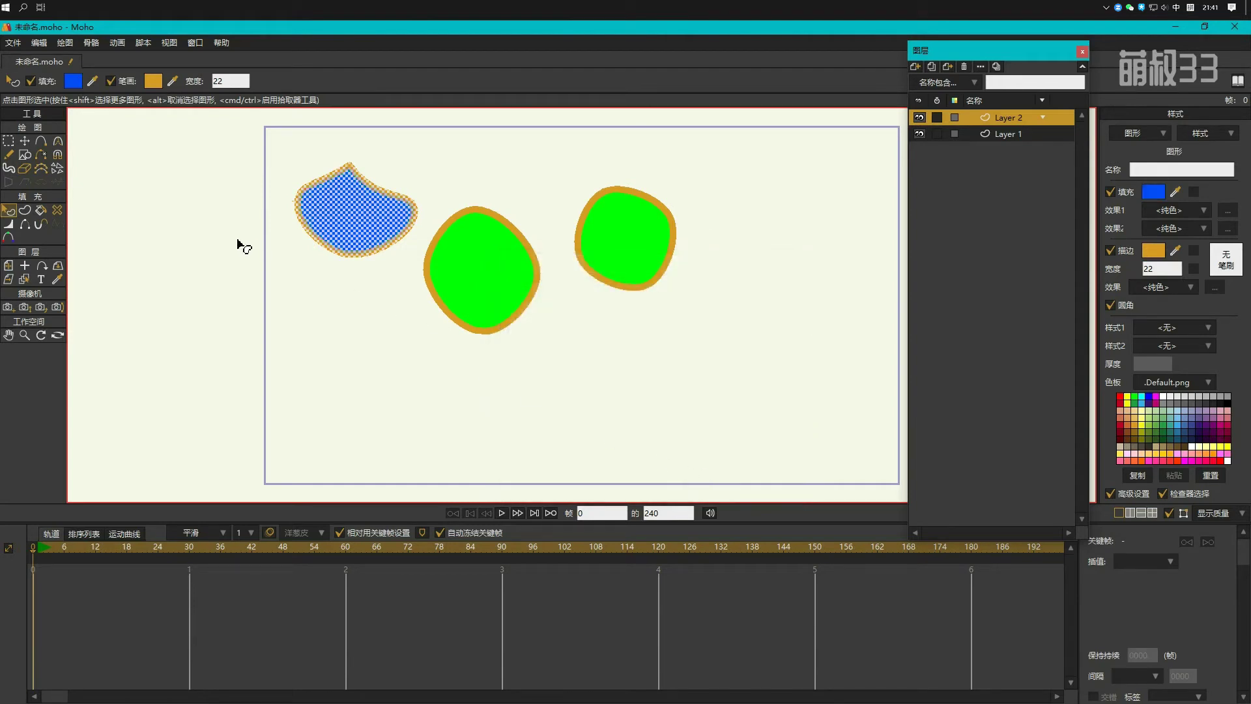
pyautogui.click(394, 305)
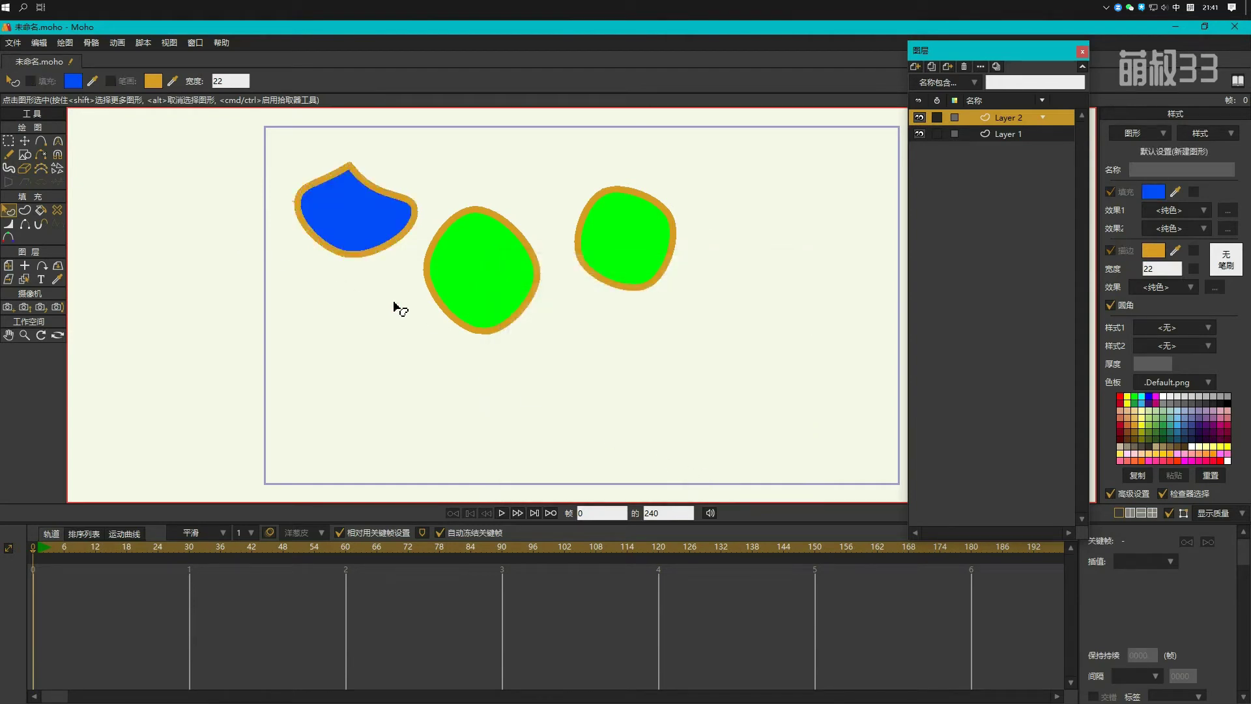
# Step: Add a new vector layer and draw two crossing wavy strokes on it with the Freehand tool, below the blue and green shapes
pyautogui.click(10, 156)
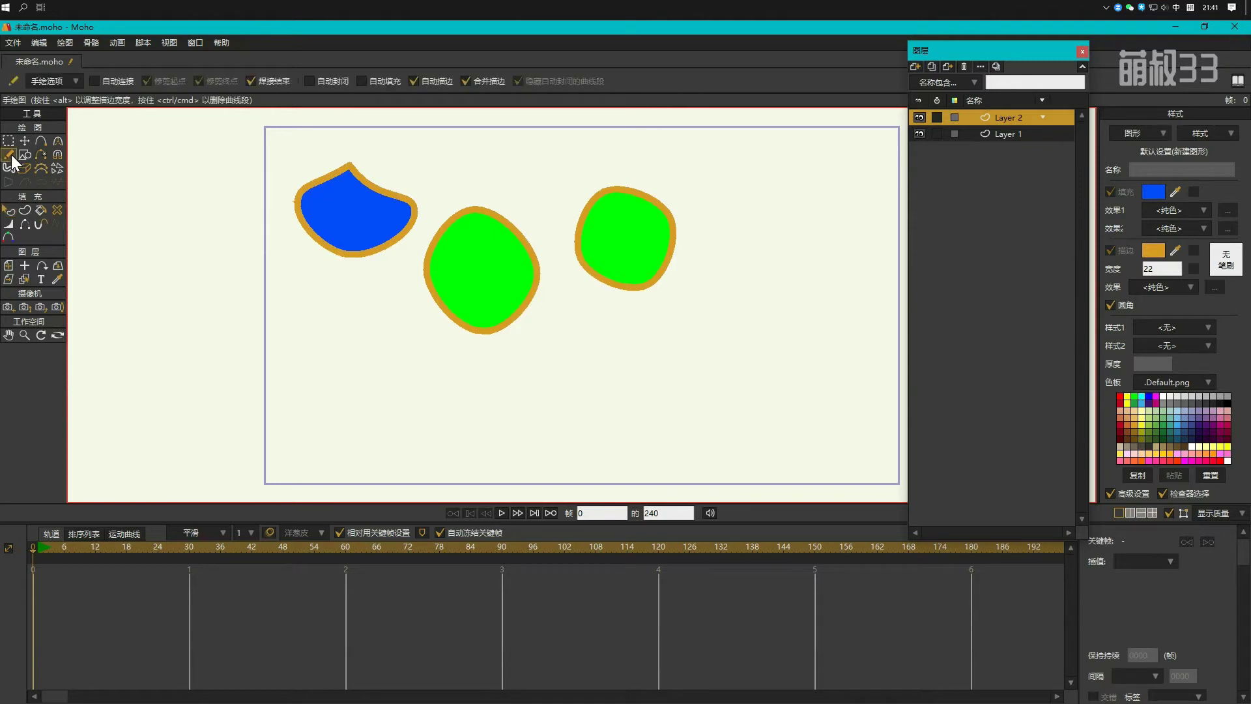
pyautogui.click(916, 67)
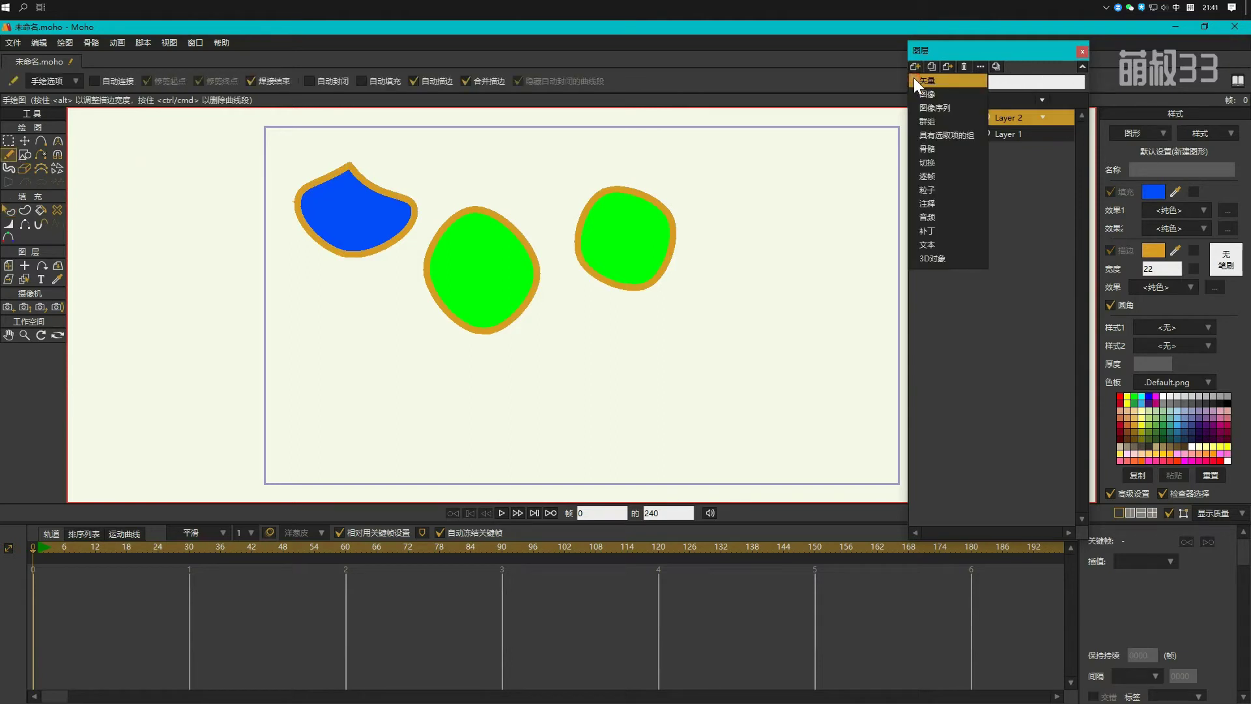
pyautogui.click(917, 80)
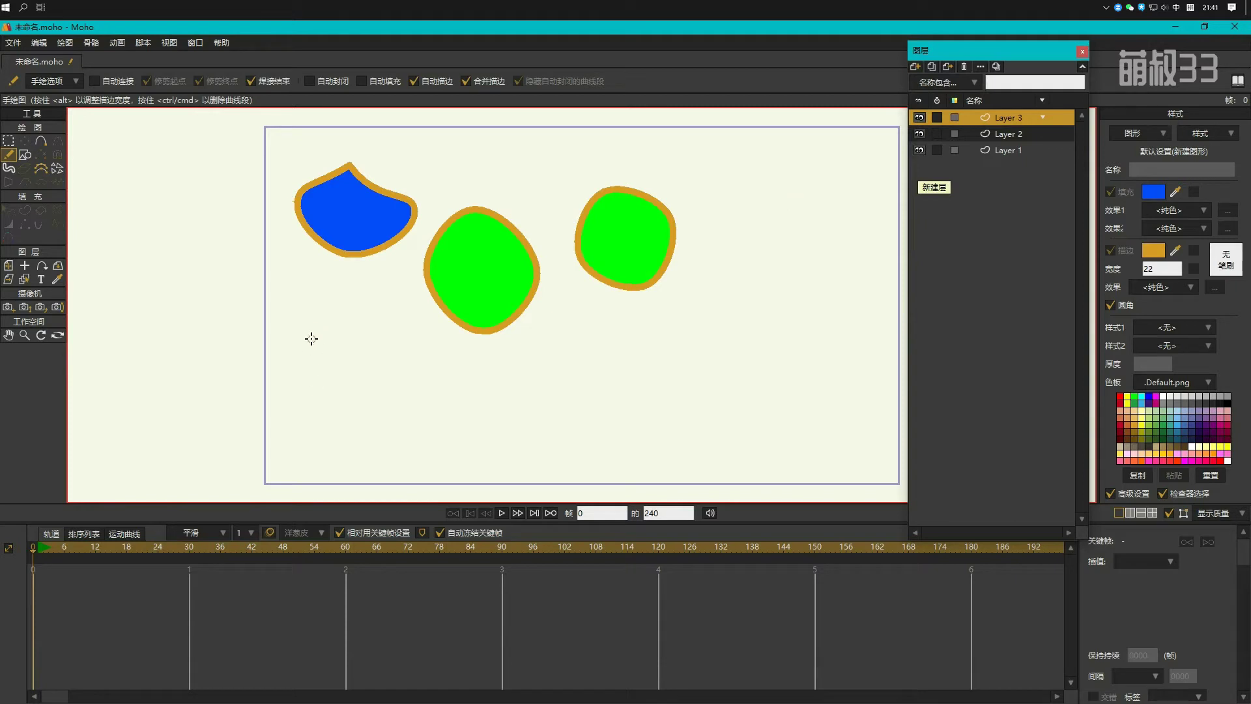
pyautogui.click(294, 389)
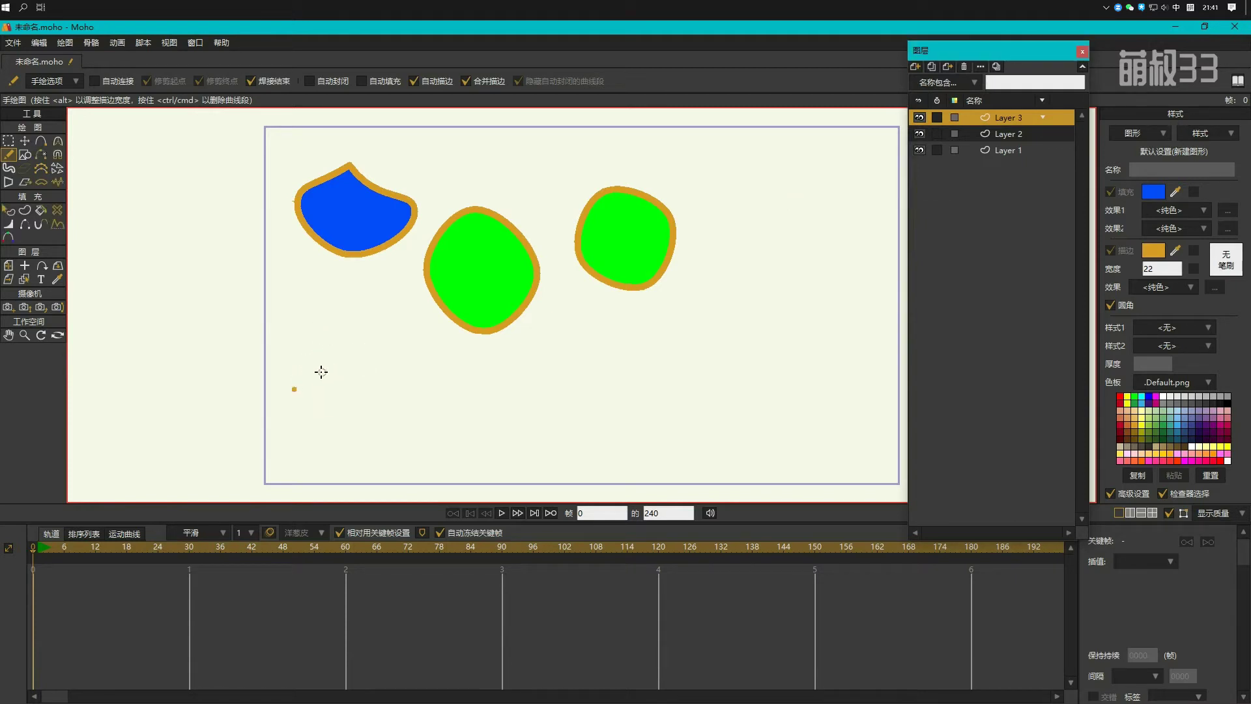
pyautogui.moveTo(319, 373)
pyautogui.mouseDown()
pyautogui.moveTo(377, 358)
pyautogui.moveTo(384, 423)
pyautogui.moveTo(410, 444)
pyautogui.moveTo(457, 433)
pyautogui.moveTo(488, 360)
pyautogui.mouseUp()
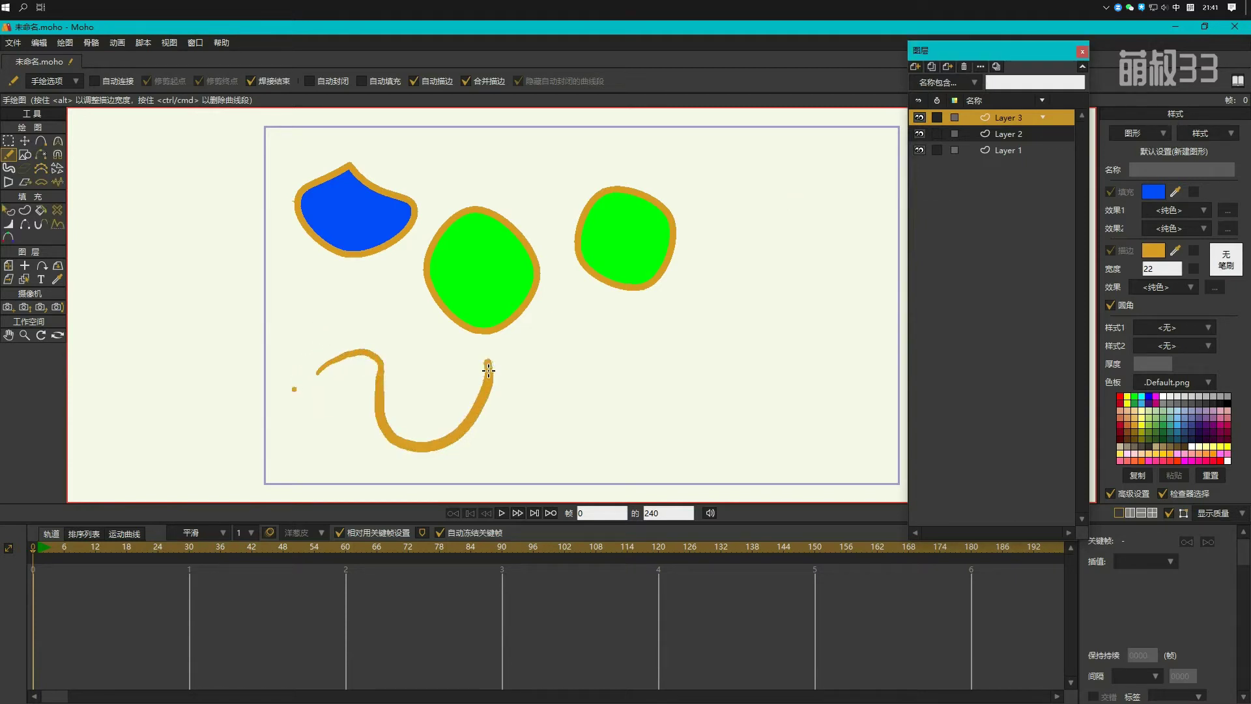
pyautogui.moveTo(333, 423)
pyautogui.mouseDown()
pyautogui.moveTo(382, 363)
pyautogui.moveTo(455, 359)
pyautogui.moveTo(478, 428)
pyautogui.moveTo(562, 395)
pyautogui.mouseUp()
# Step: Paint an S-shaped Blob Brush stroke right of the freehand curves, and erase parts of its right end and upper bend
pyautogui.click(8, 168)
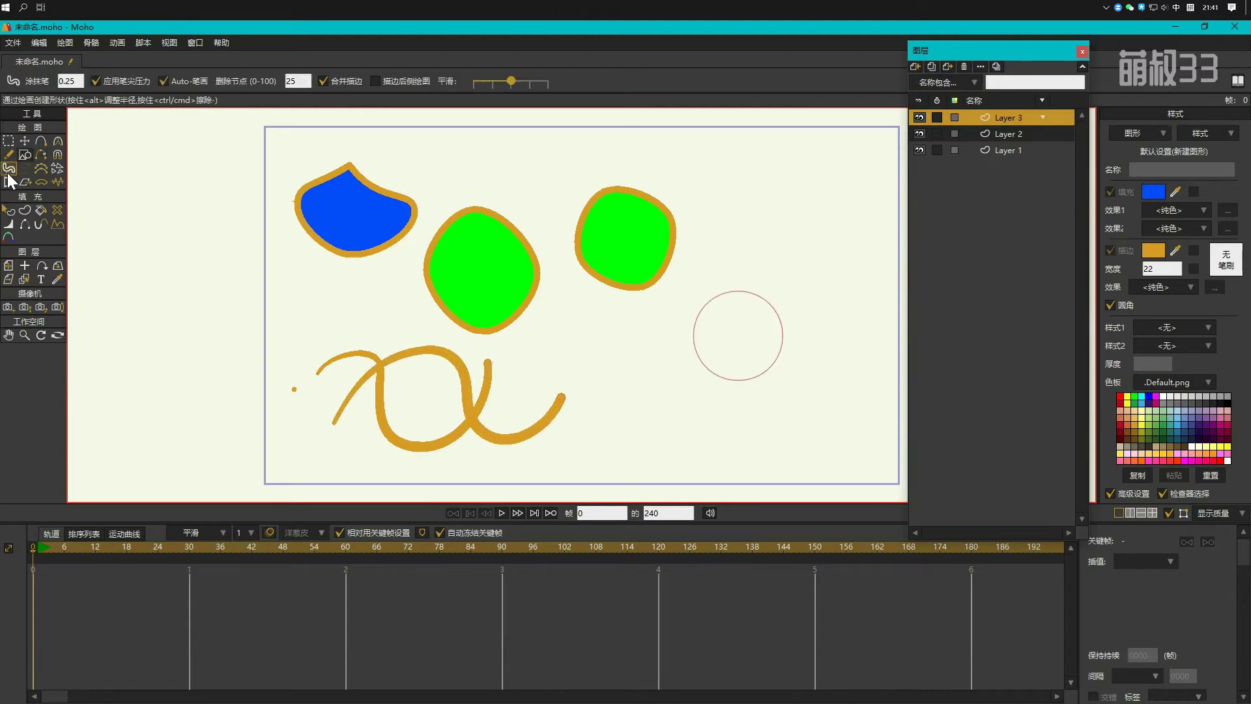
pyautogui.moveTo(540, 351)
pyautogui.mouseDown()
pyautogui.moveTo(597, 329)
pyautogui.moveTo(634, 413)
pyautogui.moveTo(731, 370)
pyautogui.mouseUp()
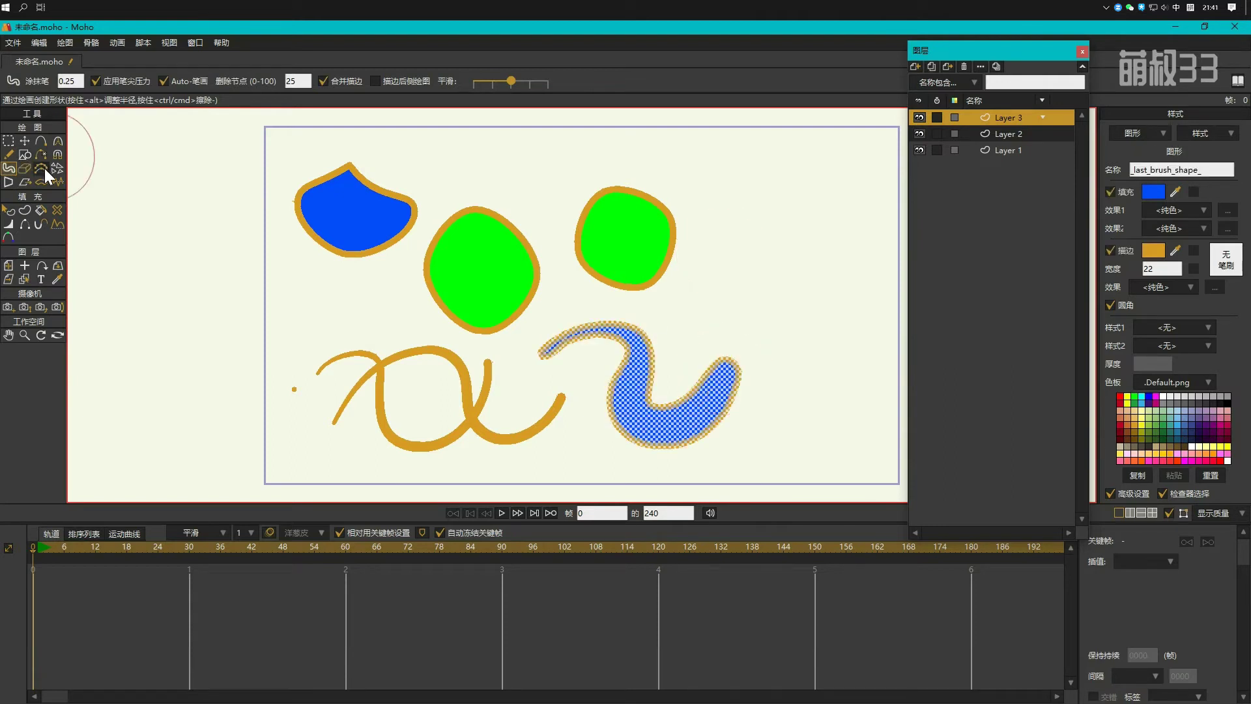
pyautogui.click(26, 168)
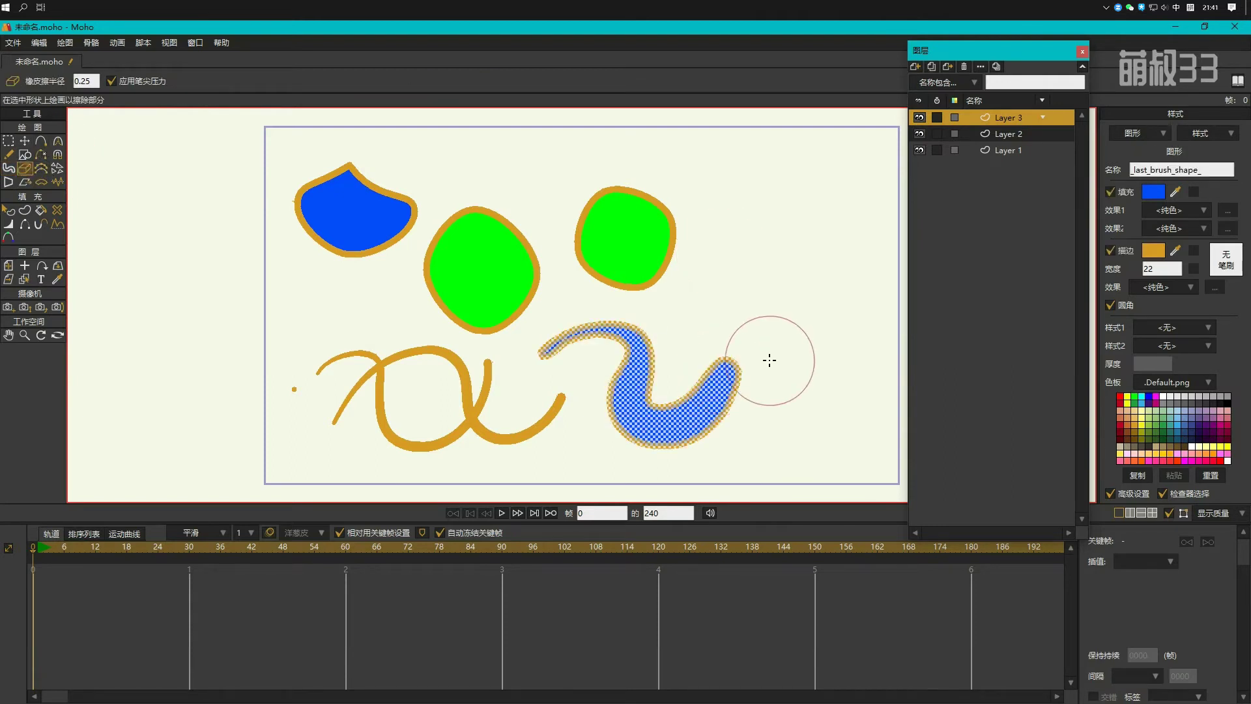
pyautogui.moveTo(760, 354); pyautogui.dragTo(755, 417)
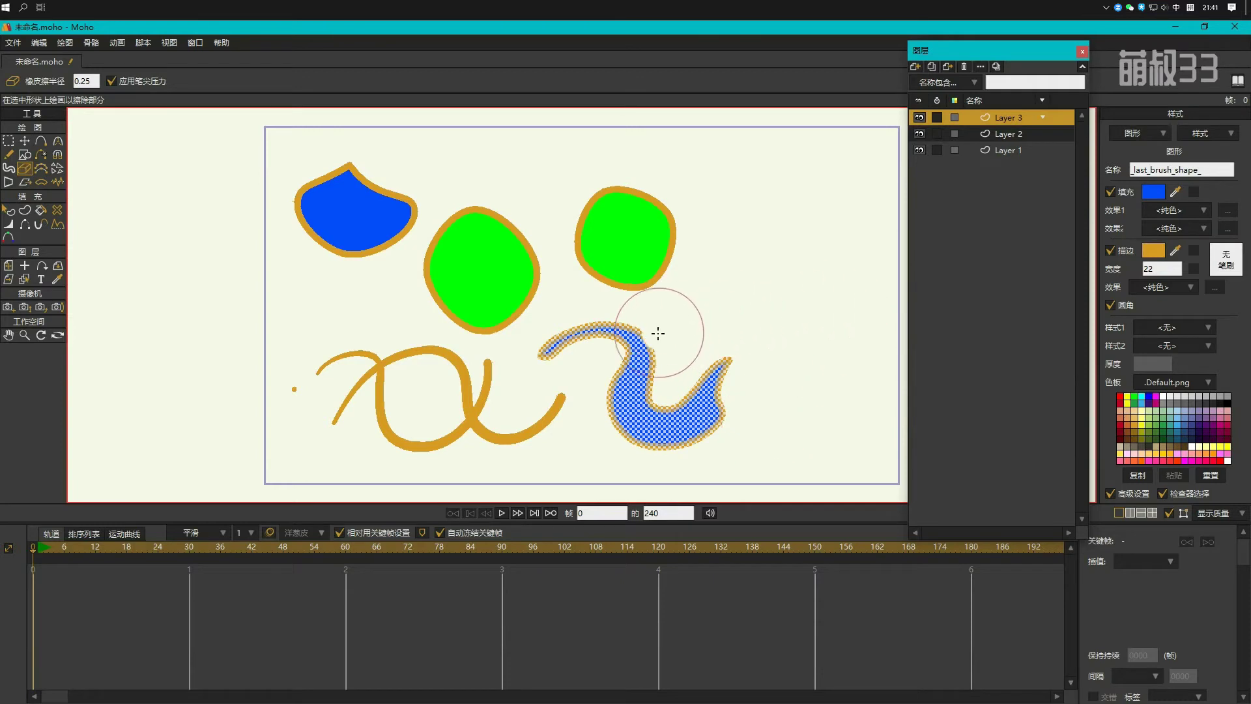
pyautogui.moveTo(656, 335); pyautogui.dragTo(655, 349)
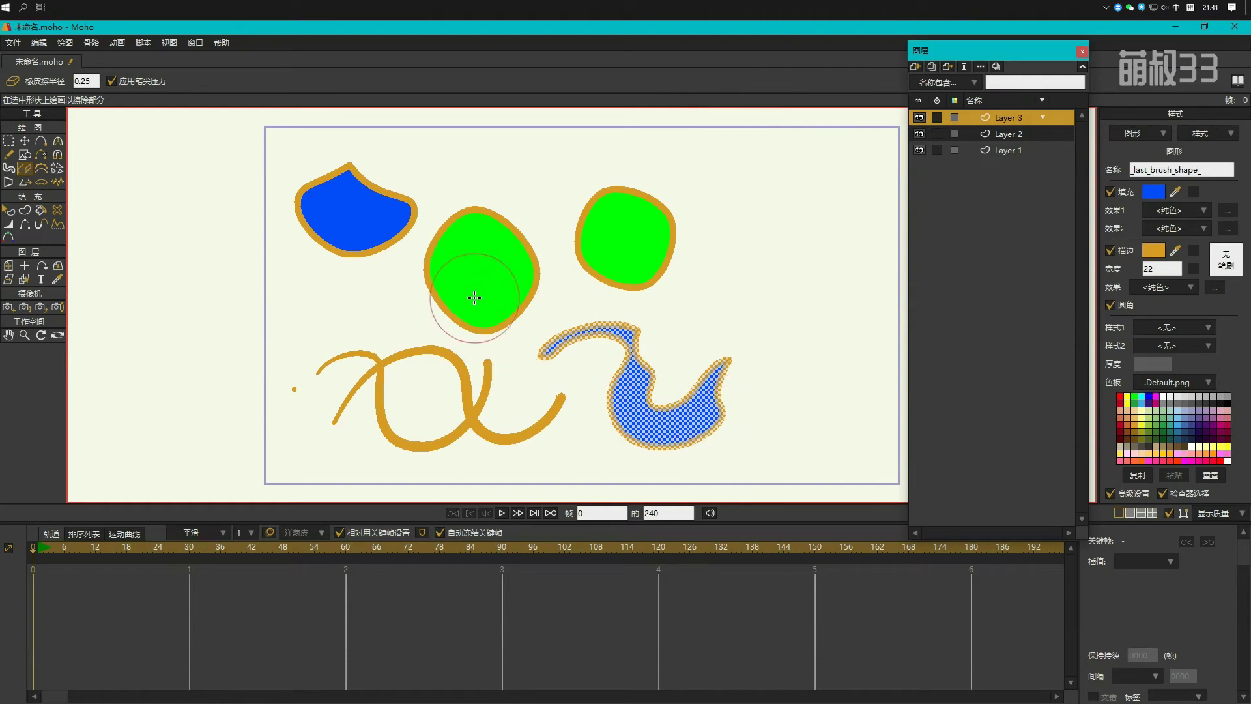
# Step: Examine the points along the erased Blob Brush shape's outline with the Transform Points tool, and deselect everything
pyautogui.hotkey('ctrl', 'a')
pyautogui.press('t')
pyautogui.scroll(2, 699, 419)
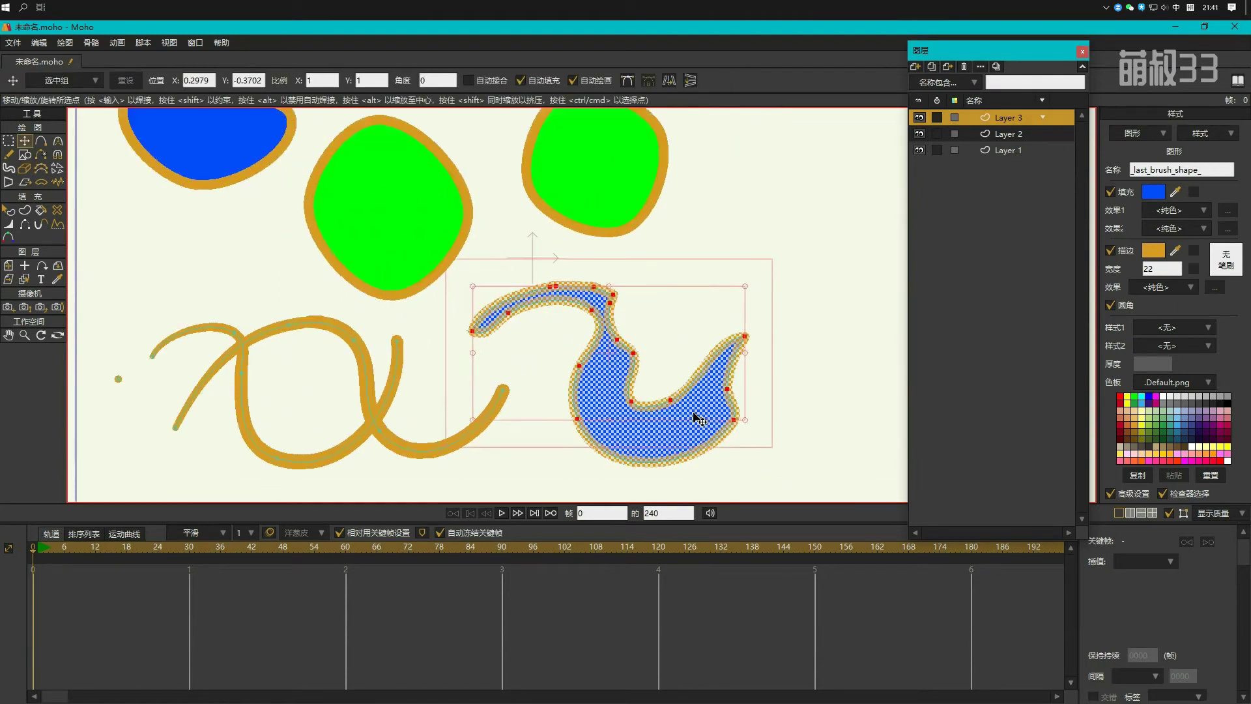
pyautogui.scroll(1, 699, 419)
pyautogui.moveTo(429, 360); pyautogui.dragTo(506, 355)
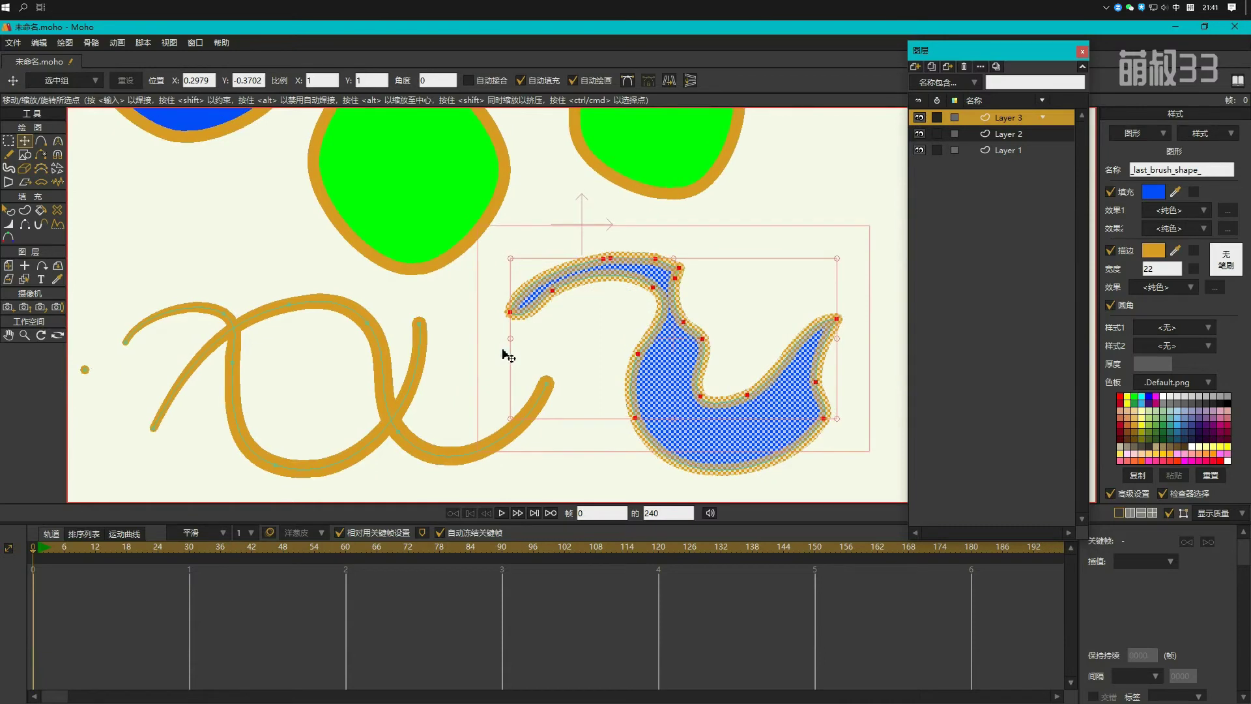
pyautogui.moveTo(351, 363); pyautogui.dragTo(333, 339)
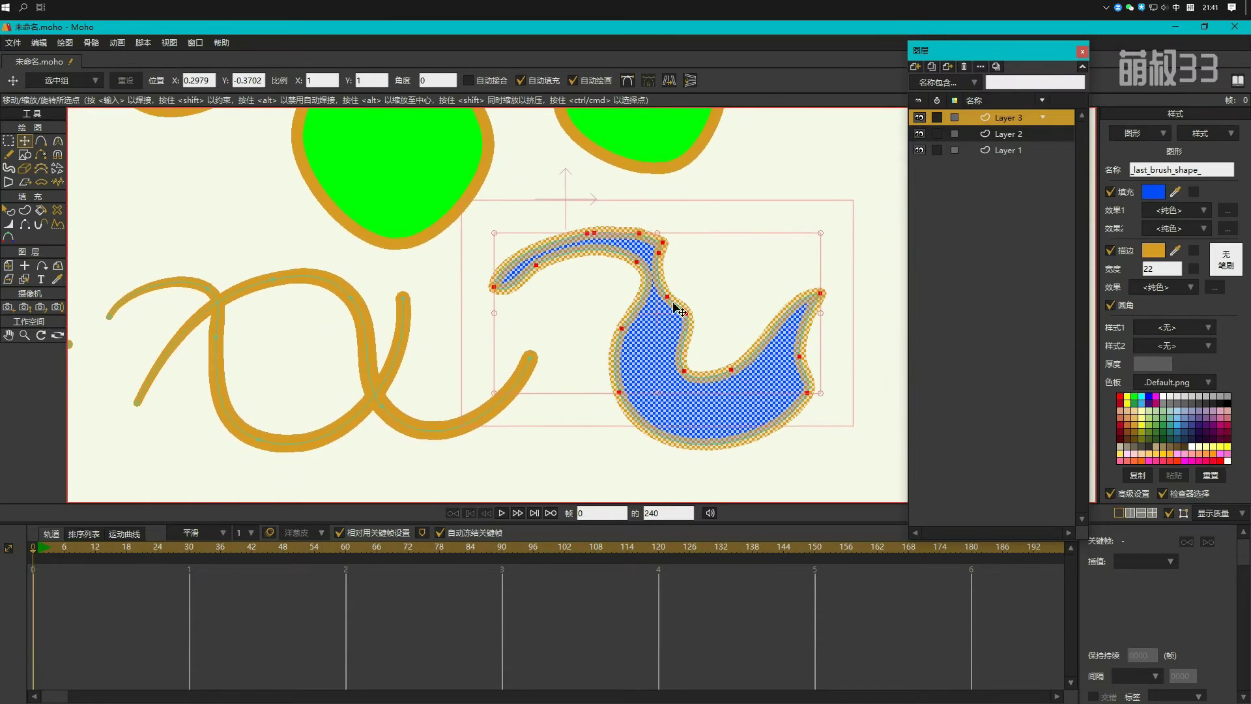
pyautogui.scroll(2, 721, 301)
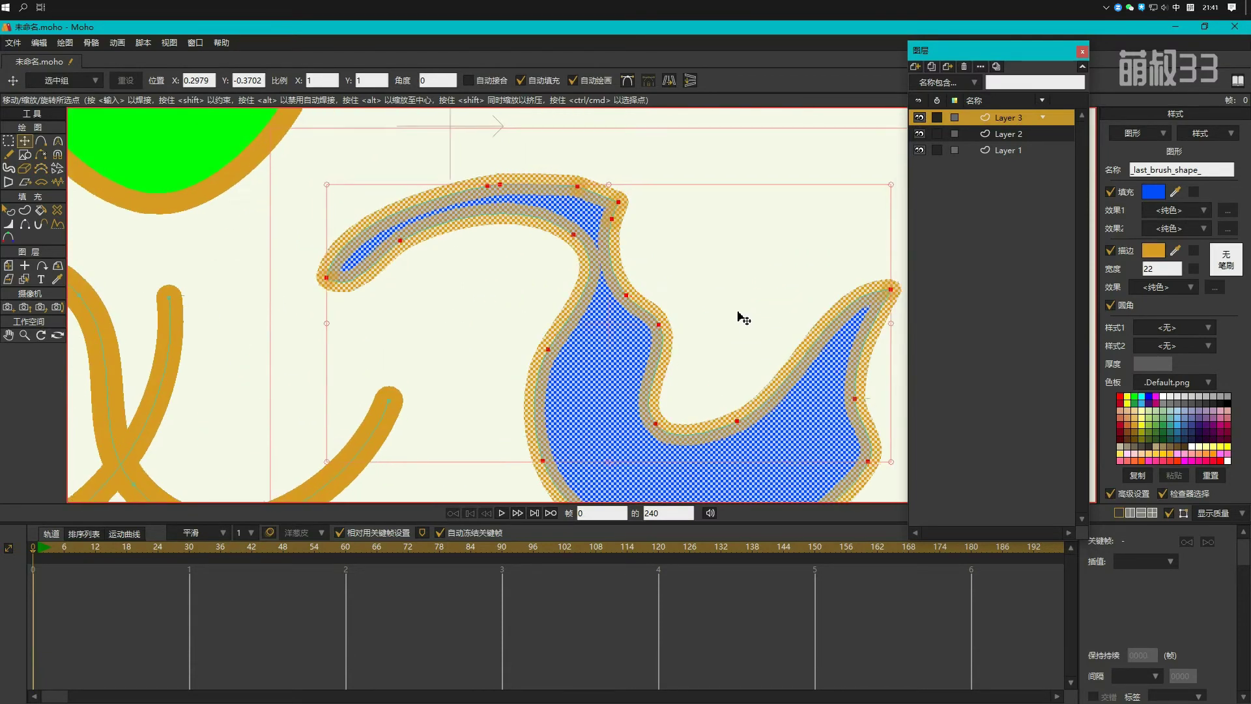
pyautogui.moveTo(741, 315); pyautogui.dragTo(687, 266)
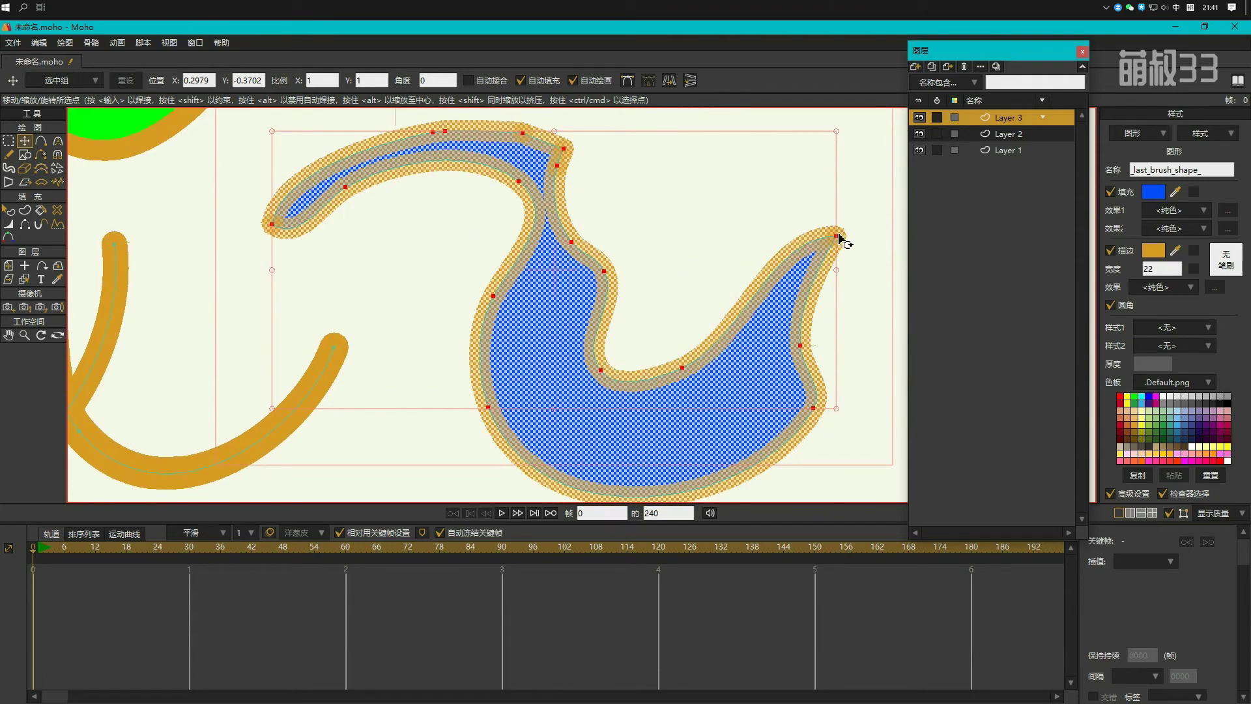
pyautogui.scroll(-4, 769, 242)
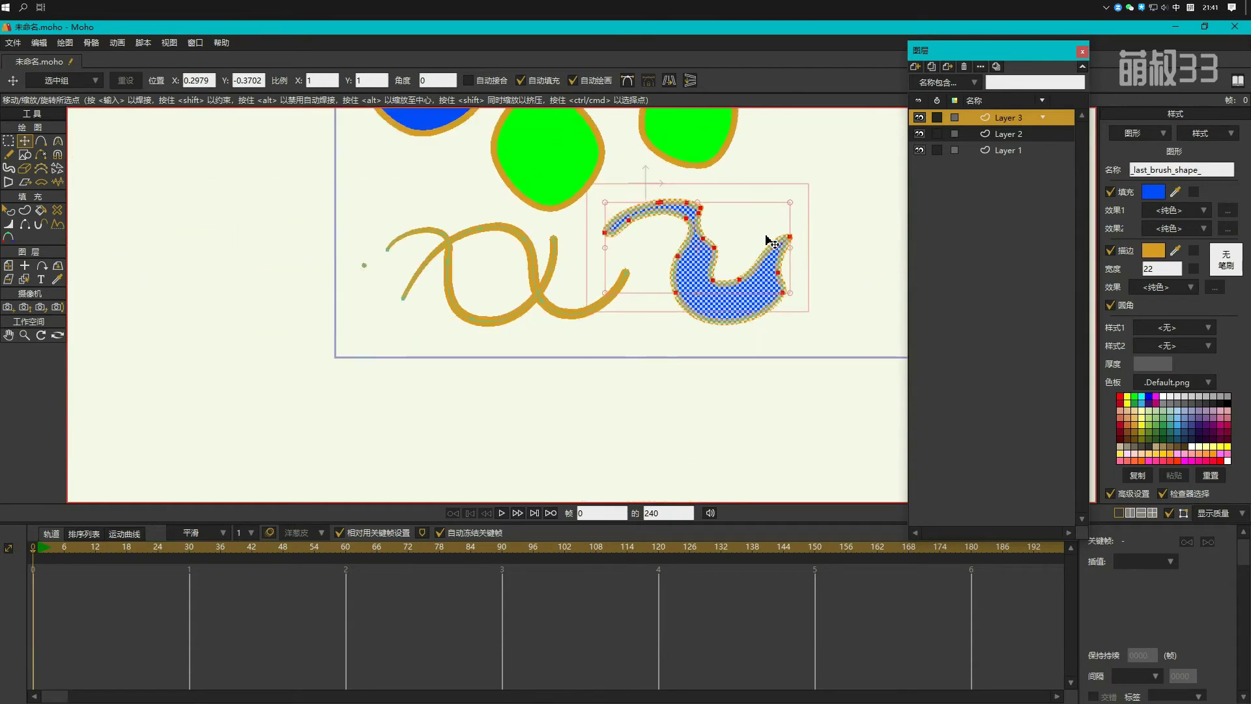
pyautogui.moveTo(818, 204); pyautogui.dragTo(691, 329)
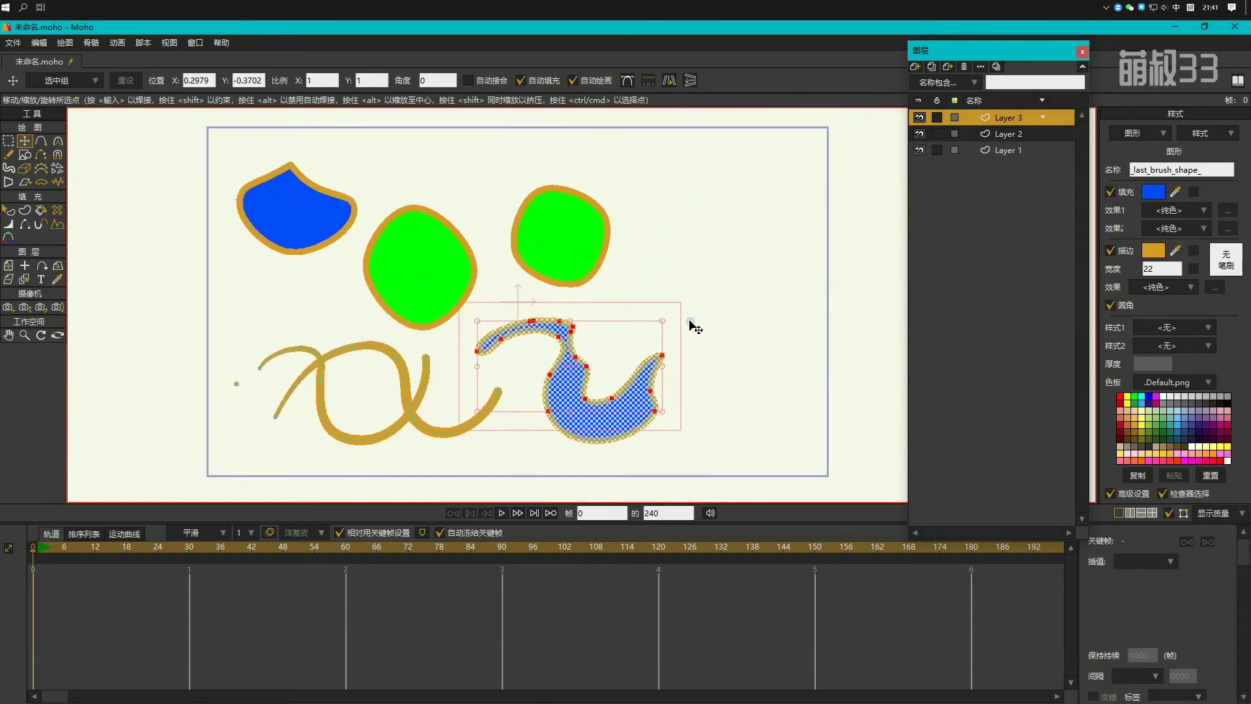
pyautogui.click(694, 326)
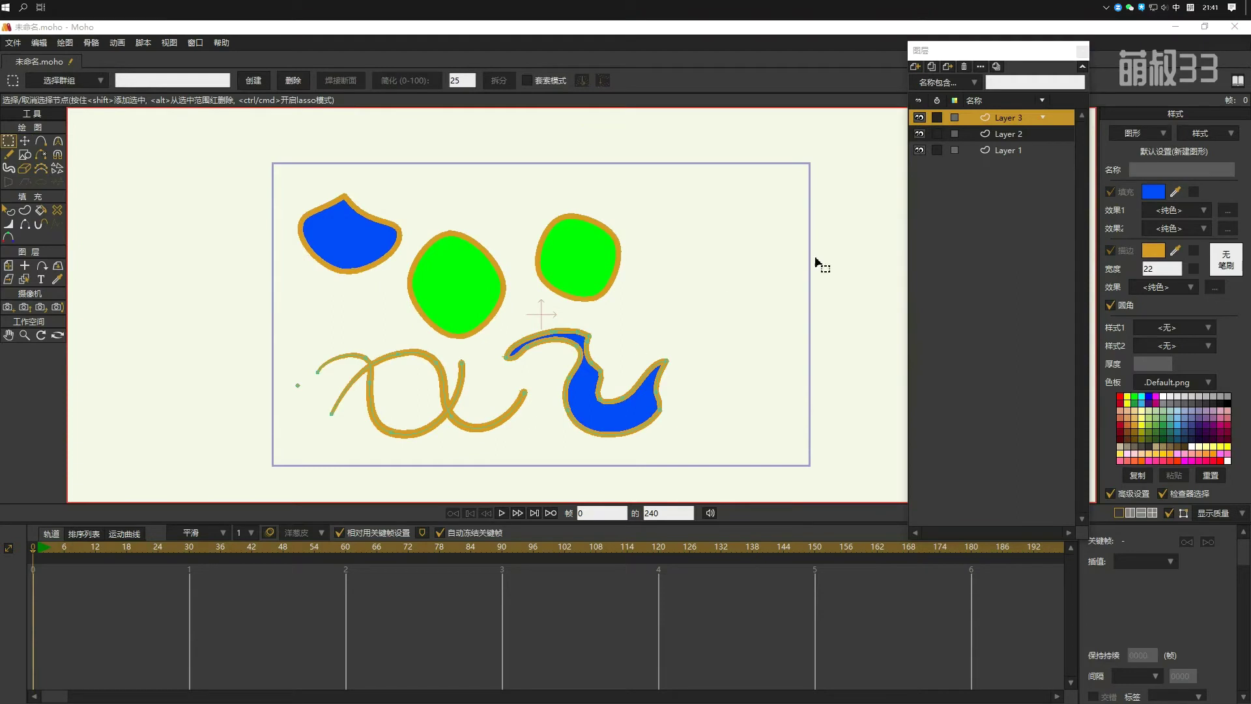
pyautogui.click(958, 270)
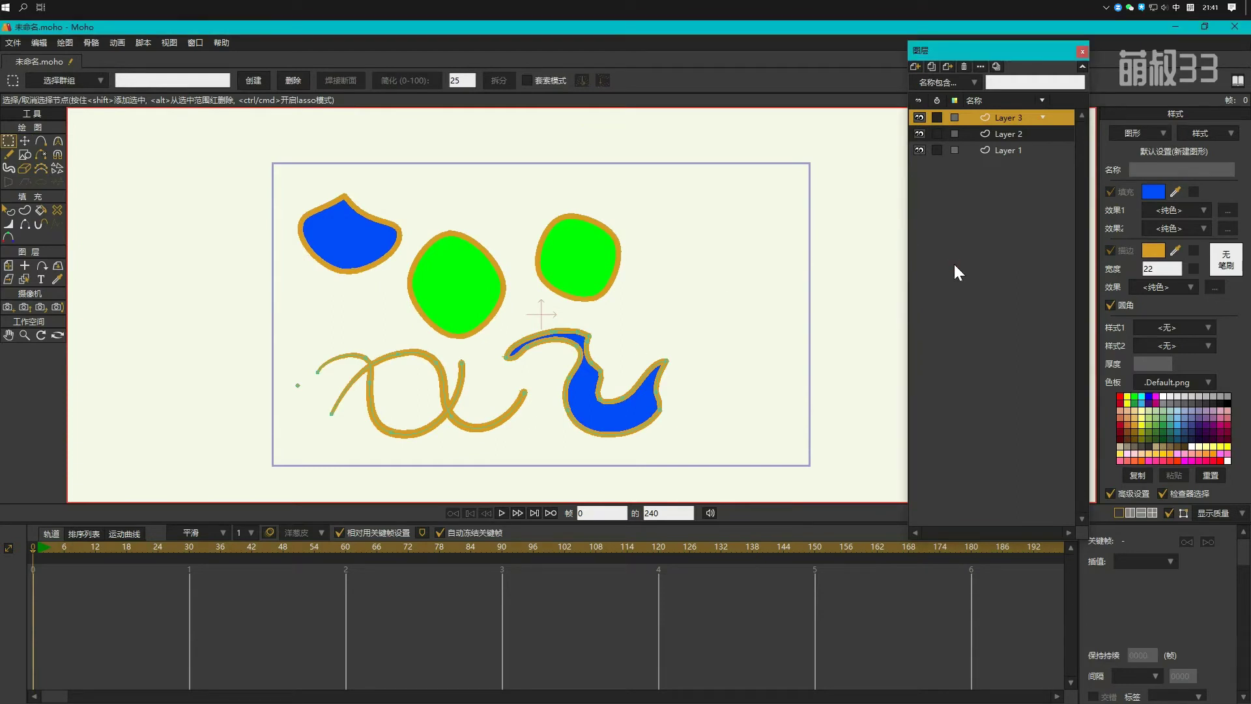
# Step: Add another vector layer for ellipse drawing and hide Layer 1, Layer 2 and Layer 3
pyautogui.click(24, 155)
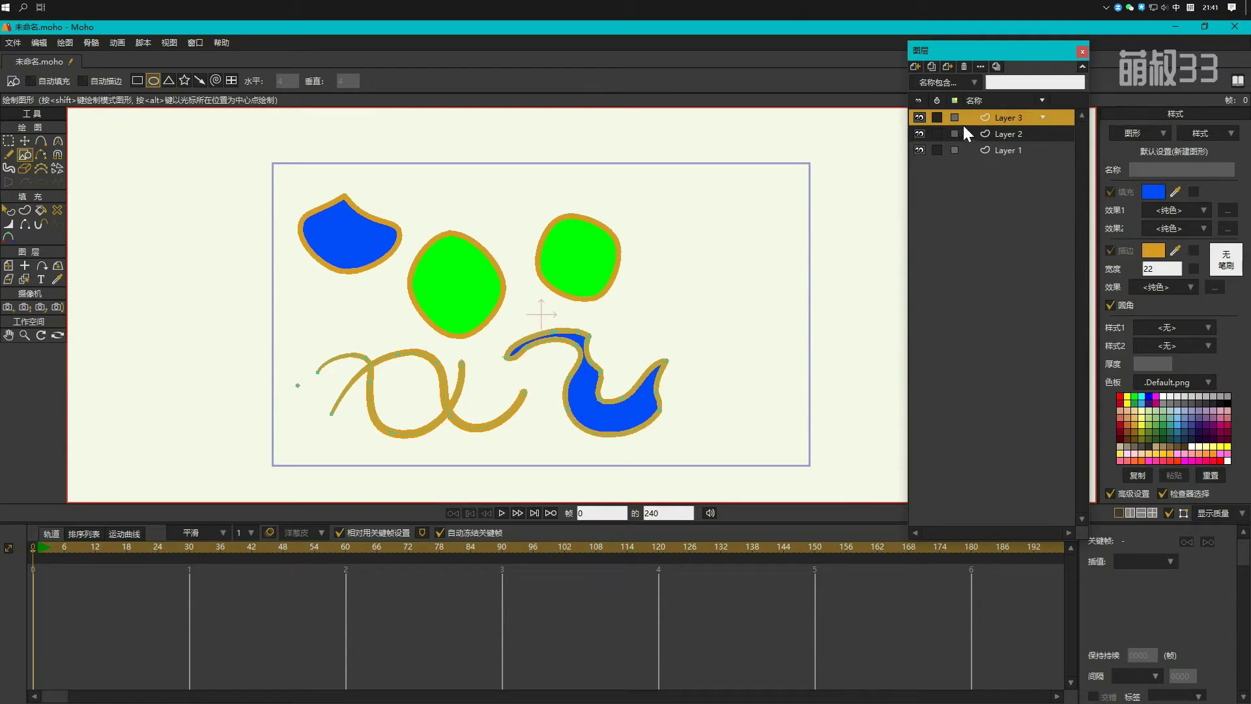
pyautogui.click(914, 67)
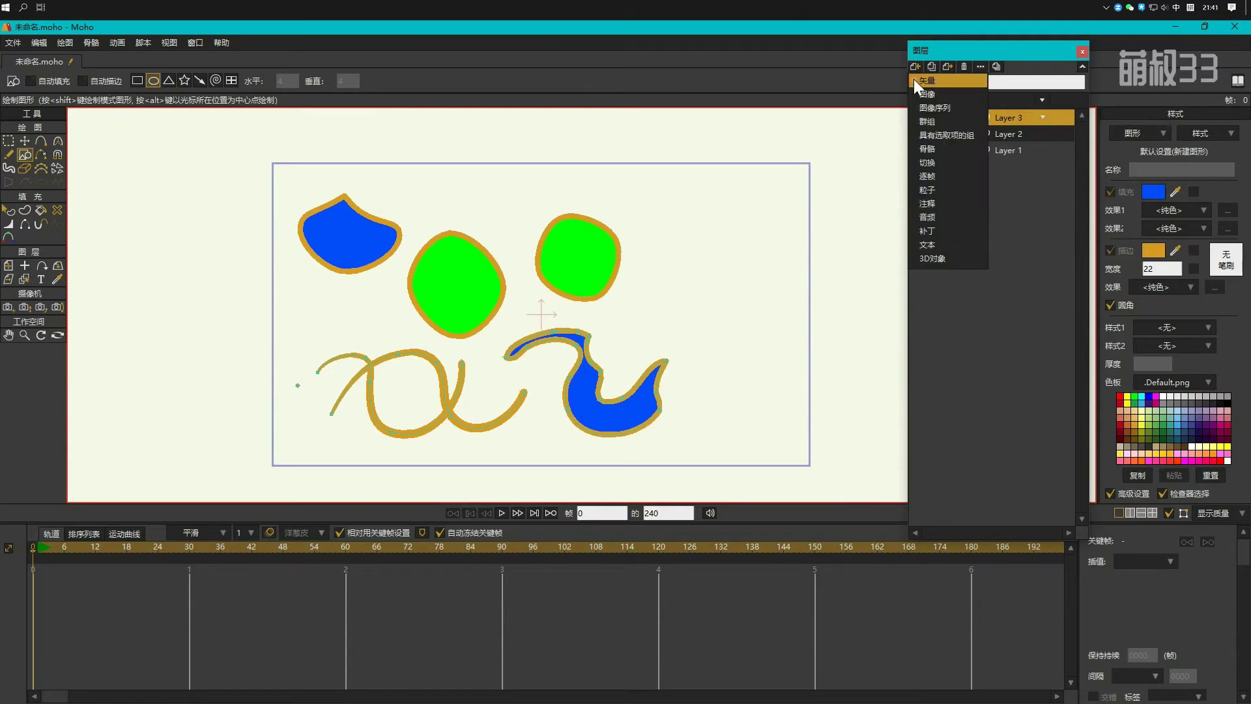
pyautogui.click(918, 108)
pyautogui.click(919, 134)
pyautogui.click(920, 149)
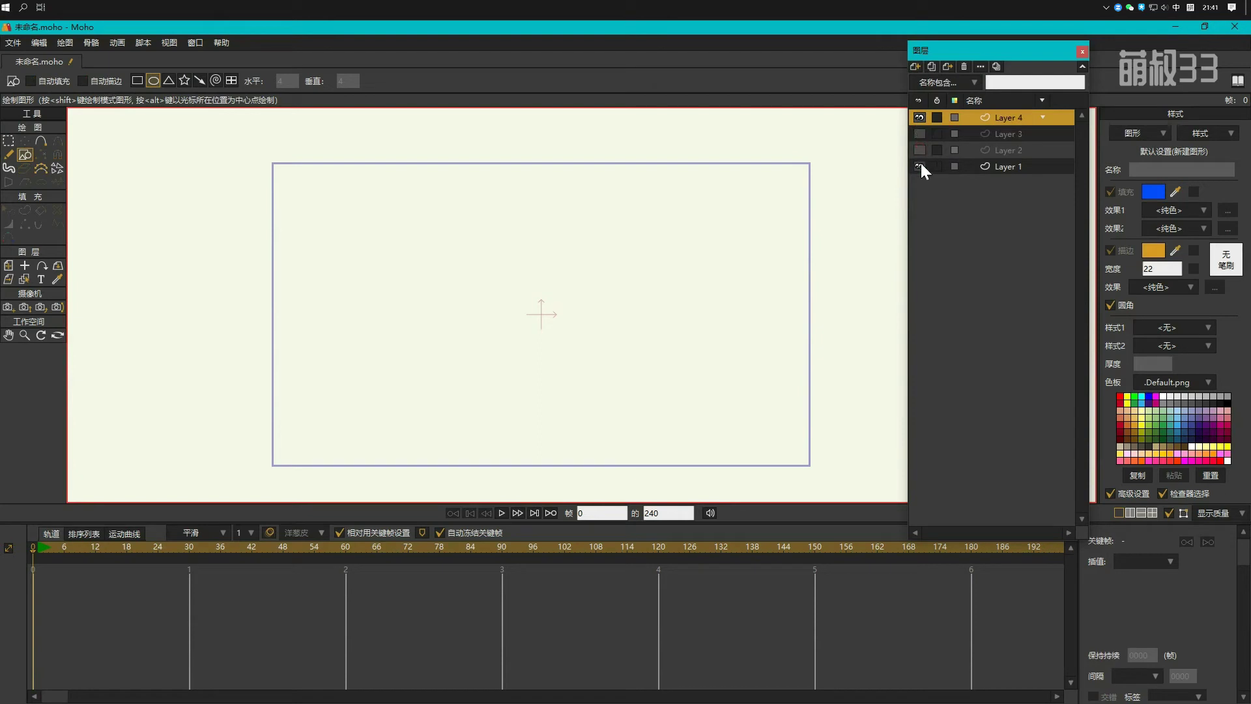
pyautogui.click(920, 165)
# Step: Draw two overlapping ellipses across the middle of the frame, the right one wider, with auto fill and auto stroke off
pyautogui.moveTo(361, 238); pyautogui.dragTo(529, 389)
pyautogui.moveTo(686, 233); pyautogui.dragTo(476, 398)
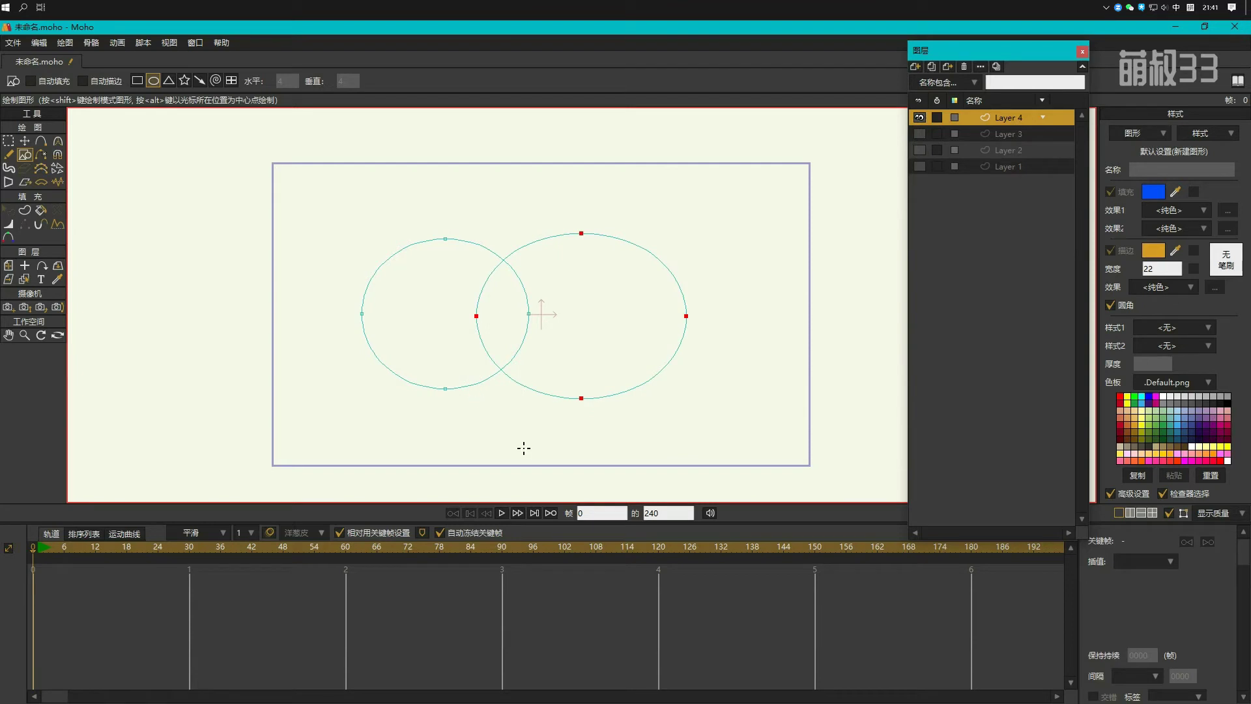
pyautogui.scroll(1, 516, 420)
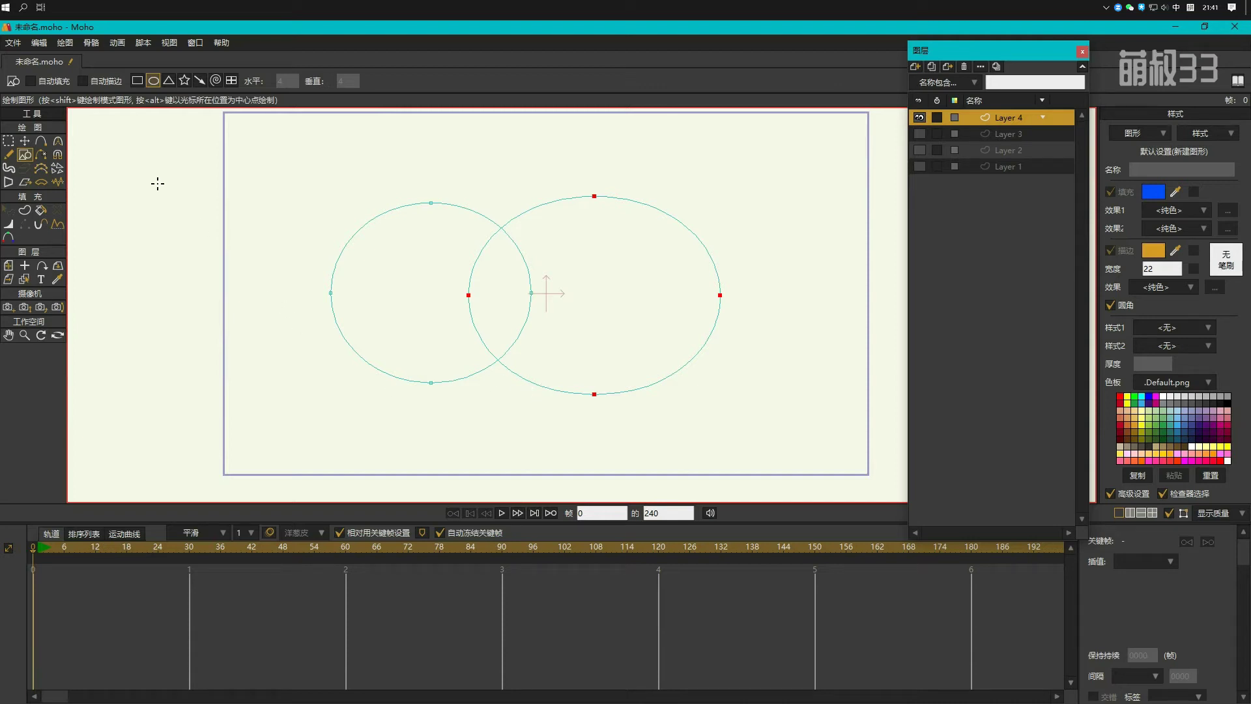
# Step: Select the left ellipse with the Create Shape tool, compare the fill, stroke and both modes, and leave stroke mode active
pyautogui.click(27, 213)
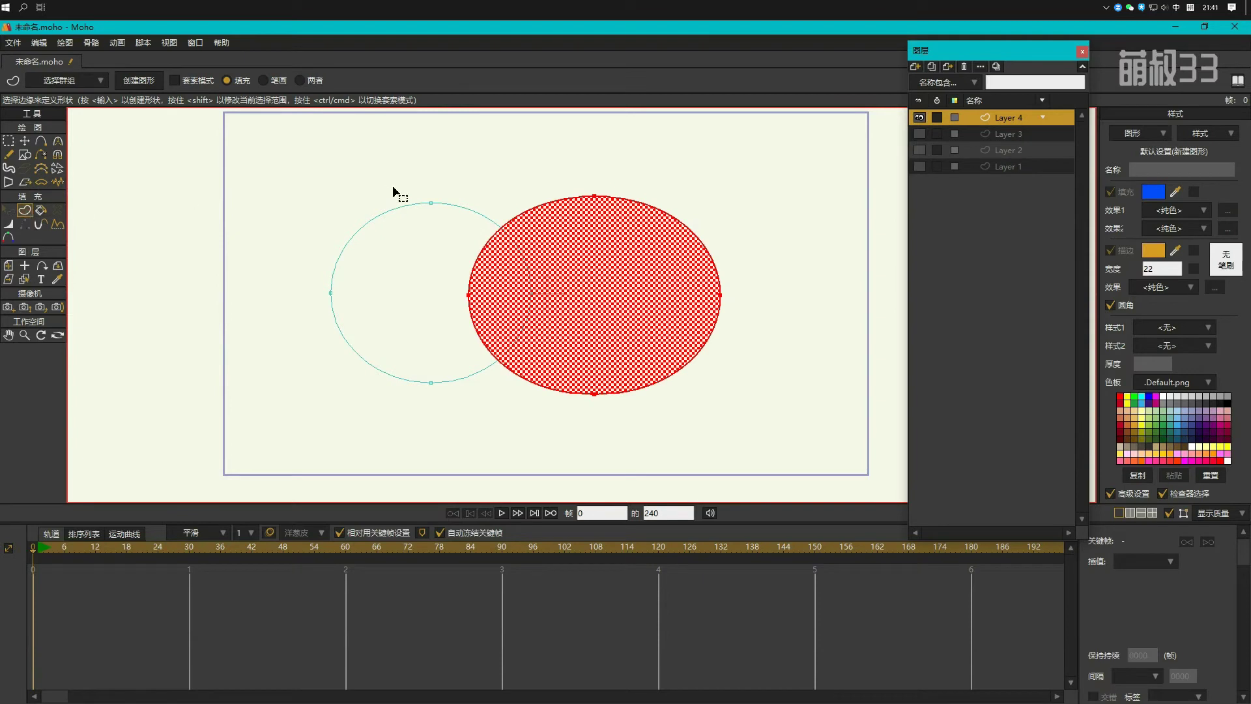
pyautogui.click(467, 207)
pyautogui.click(528, 212)
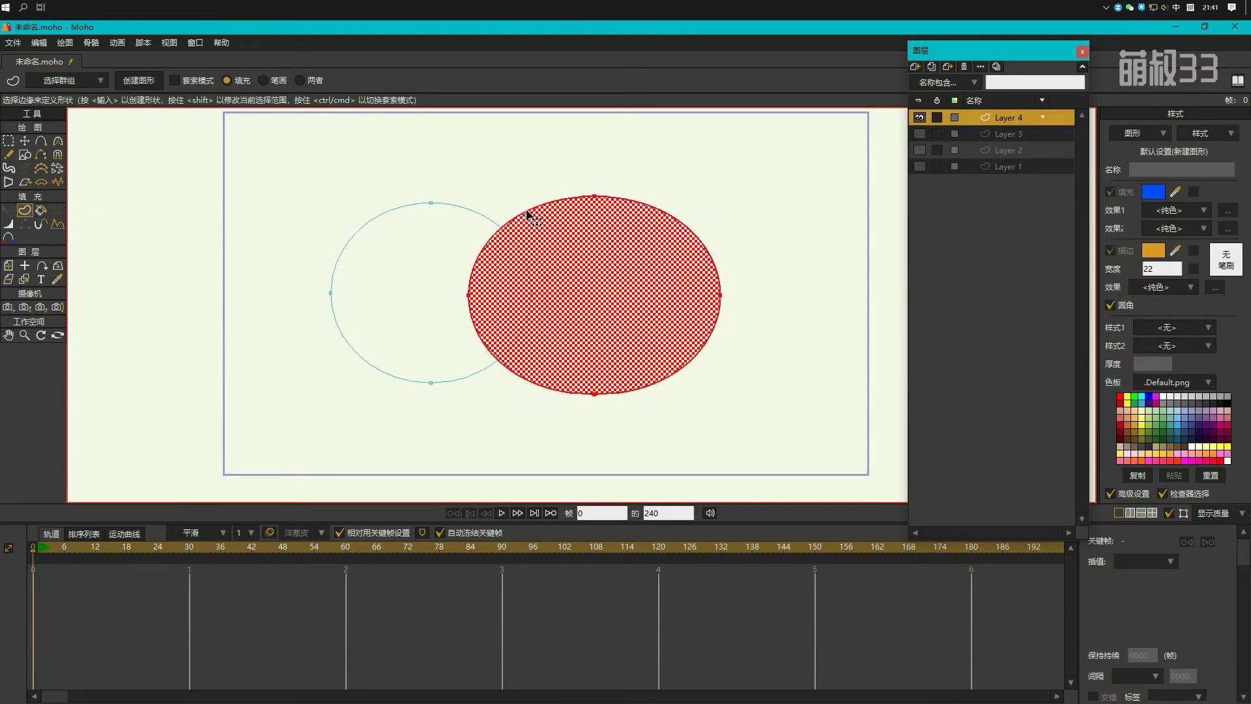
pyautogui.click(477, 215)
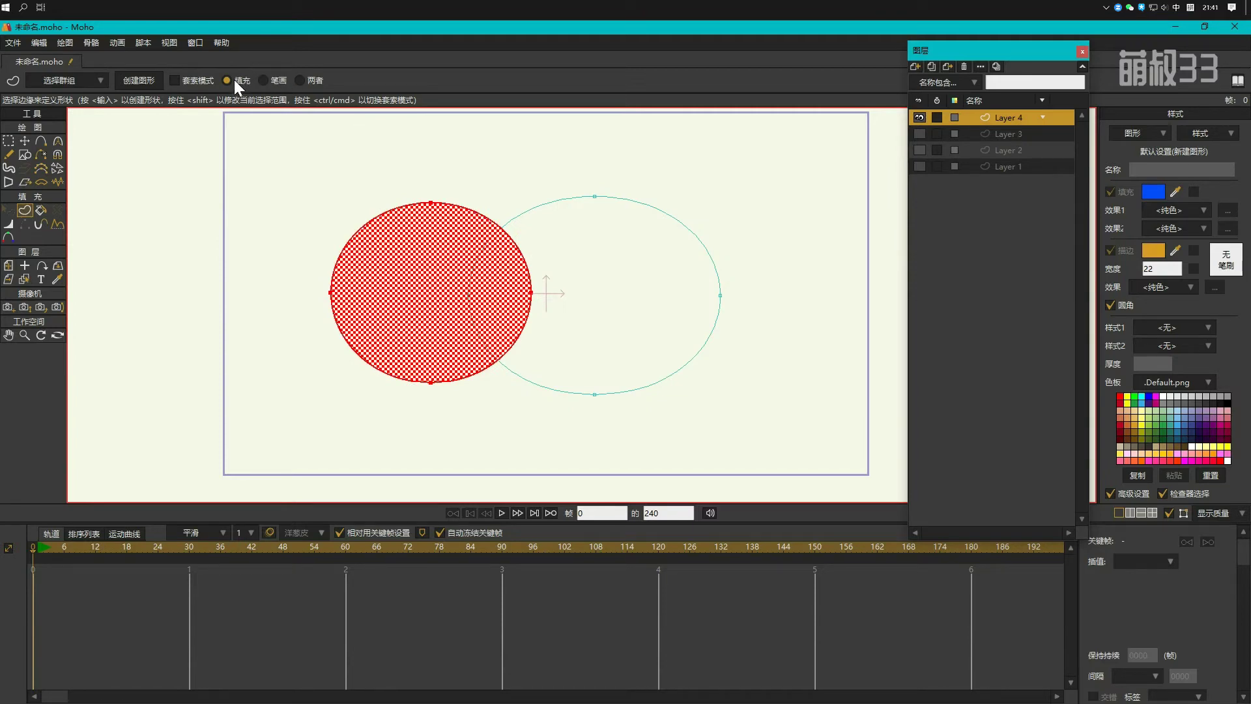
pyautogui.click(278, 80)
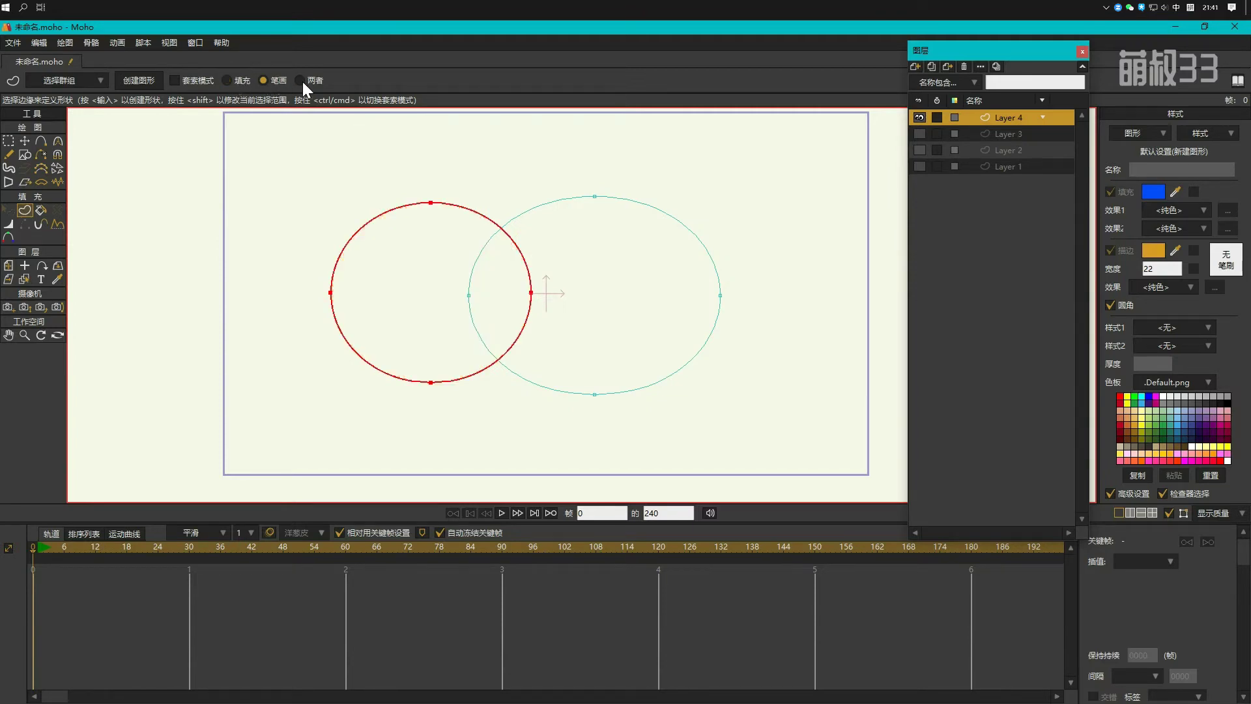
pyautogui.click(300, 80)
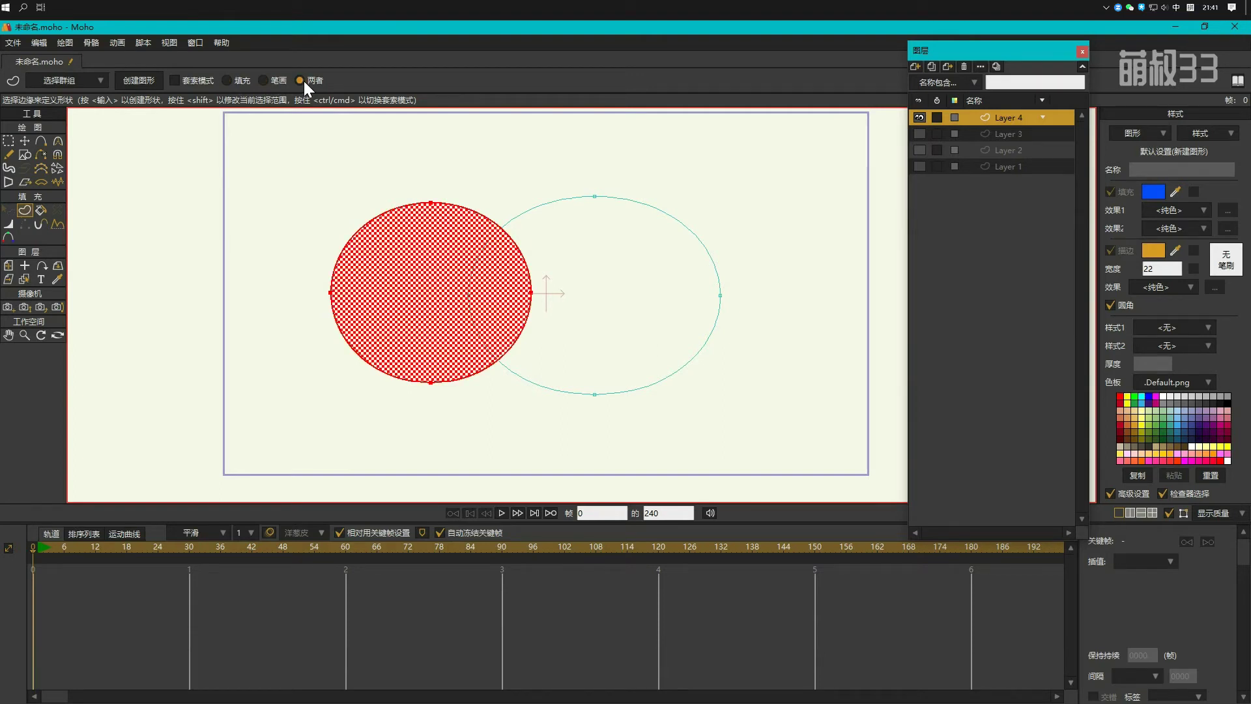
pyautogui.click(277, 80)
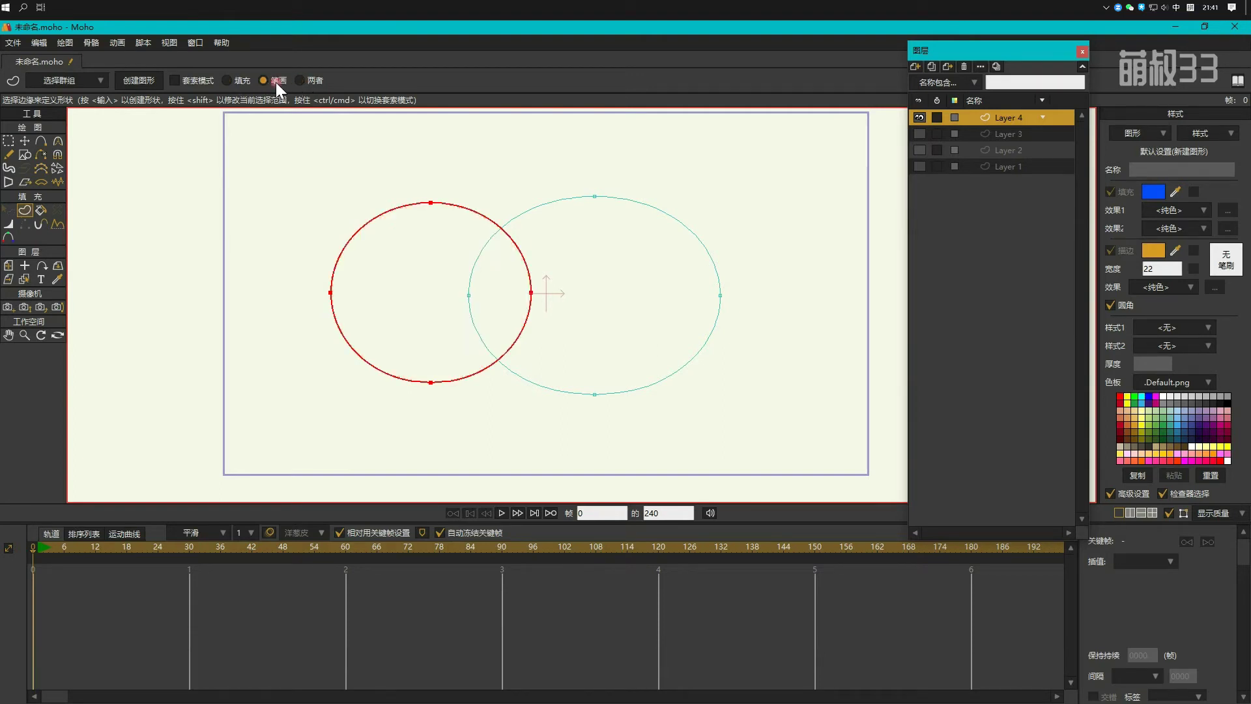
# Step: Try a stroke-only shape on the left ellipse's upper-left arc, undo it and clear the arc's selection
pyautogui.click(430, 203)
pyautogui.moveTo(314, 274); pyautogui.dragTo(352, 307)
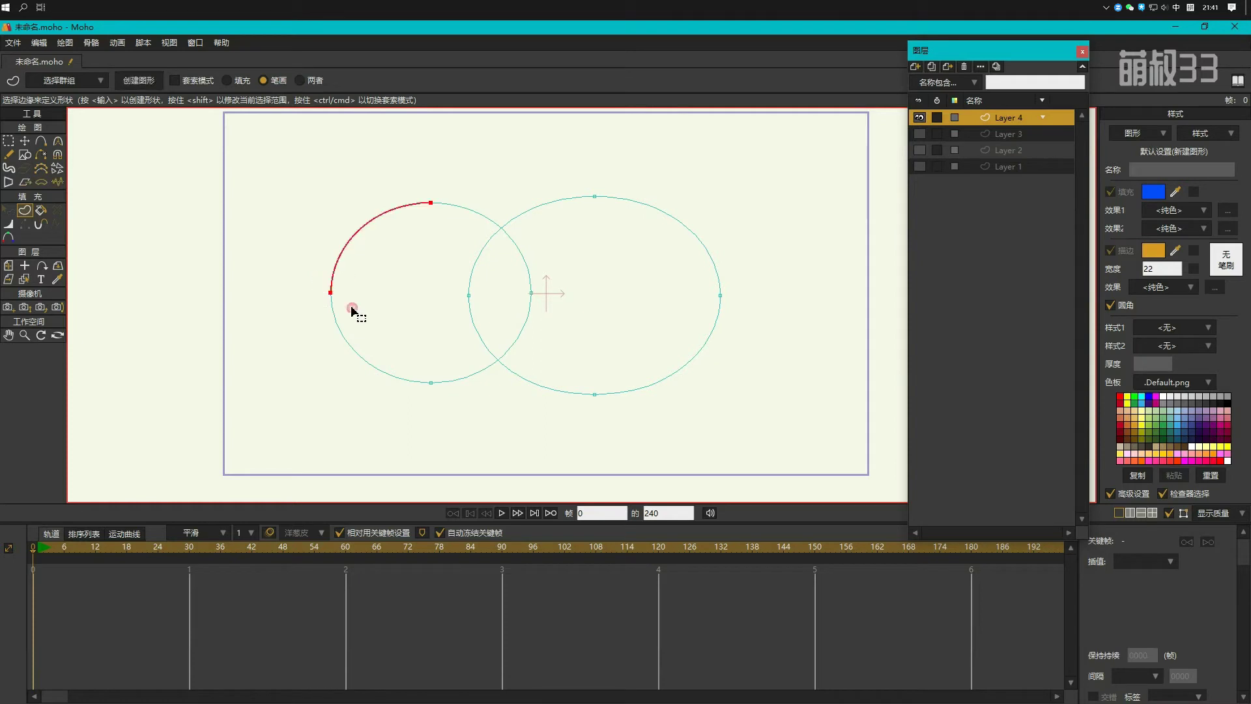
pyautogui.click(142, 77)
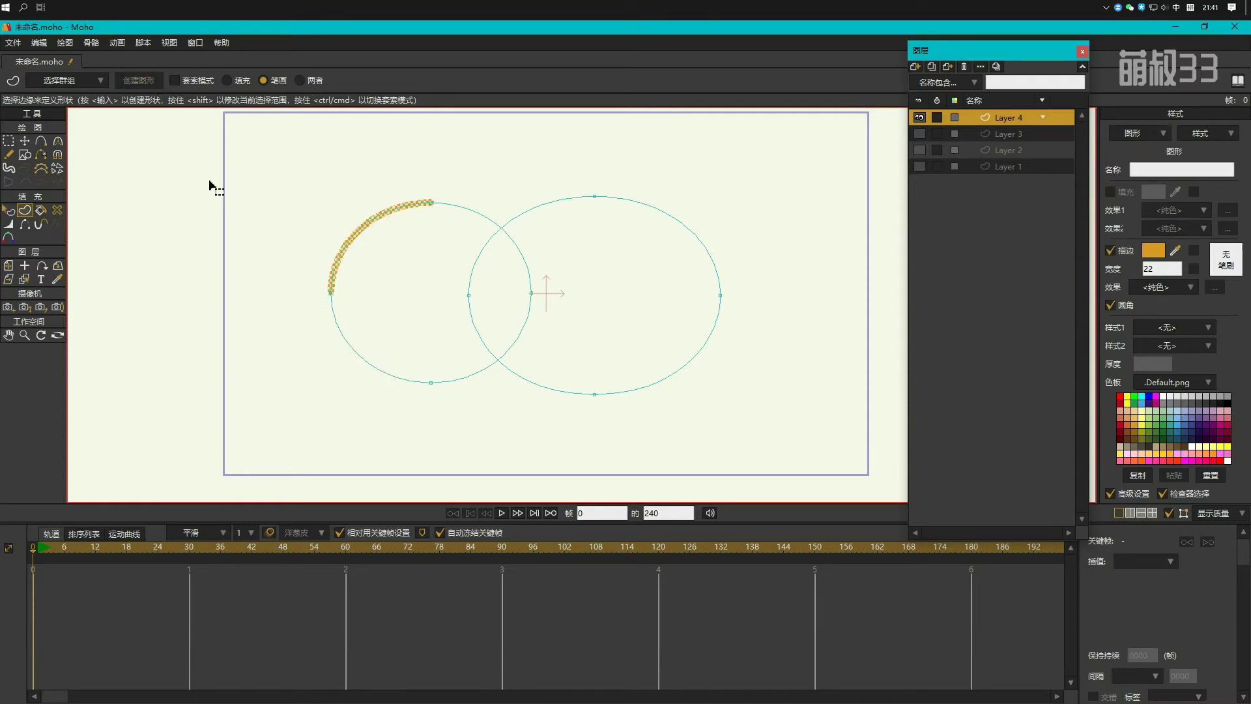
pyautogui.click(310, 235)
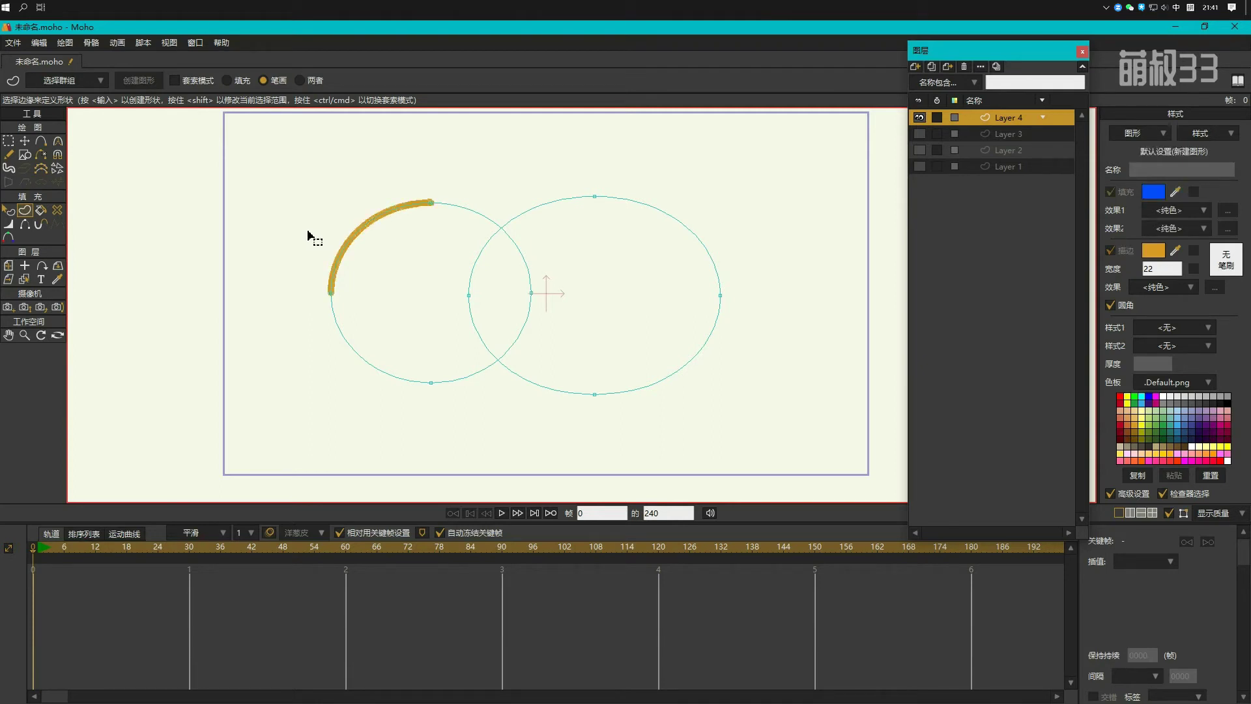
pyautogui.hotkey('ctrl', 'z')
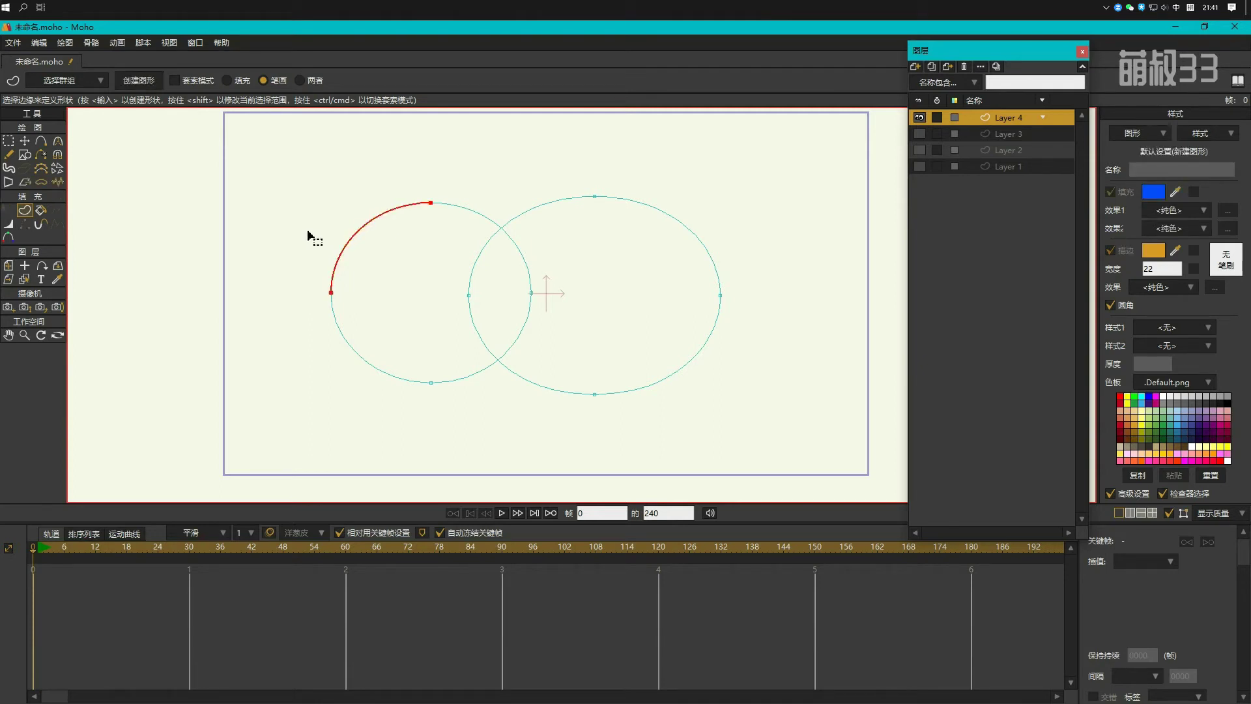
pyautogui.click(308, 232)
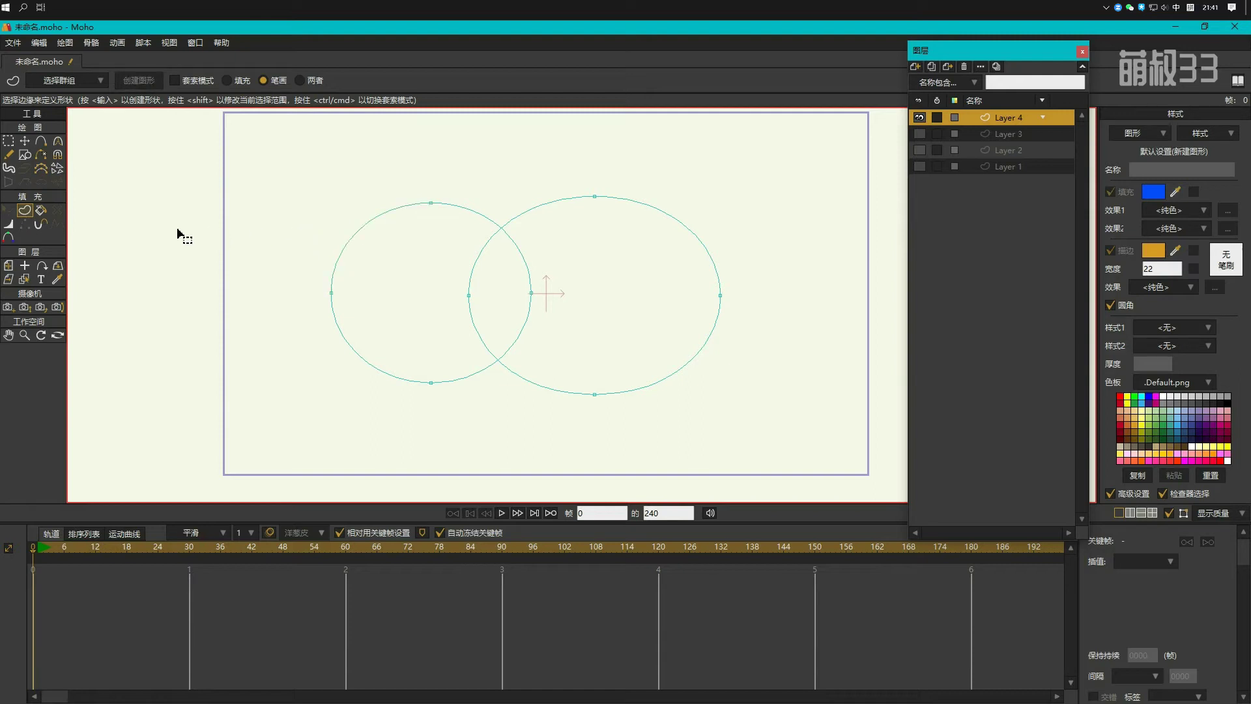
# Step: Try filling the left and right ellipses whole from their outlines with the Paint Bucket in fill mode, and undo both fills
pyautogui.click(41, 210)
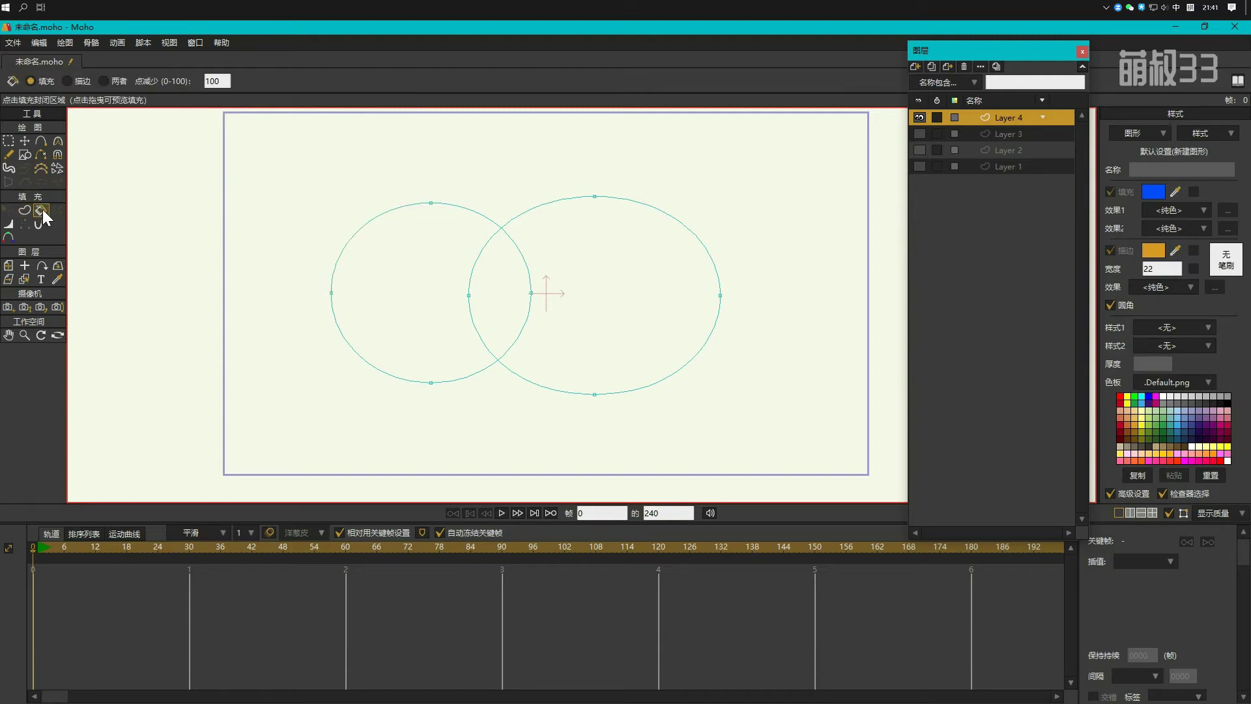
pyautogui.scroll(1, 417, 201)
pyautogui.click(423, 201)
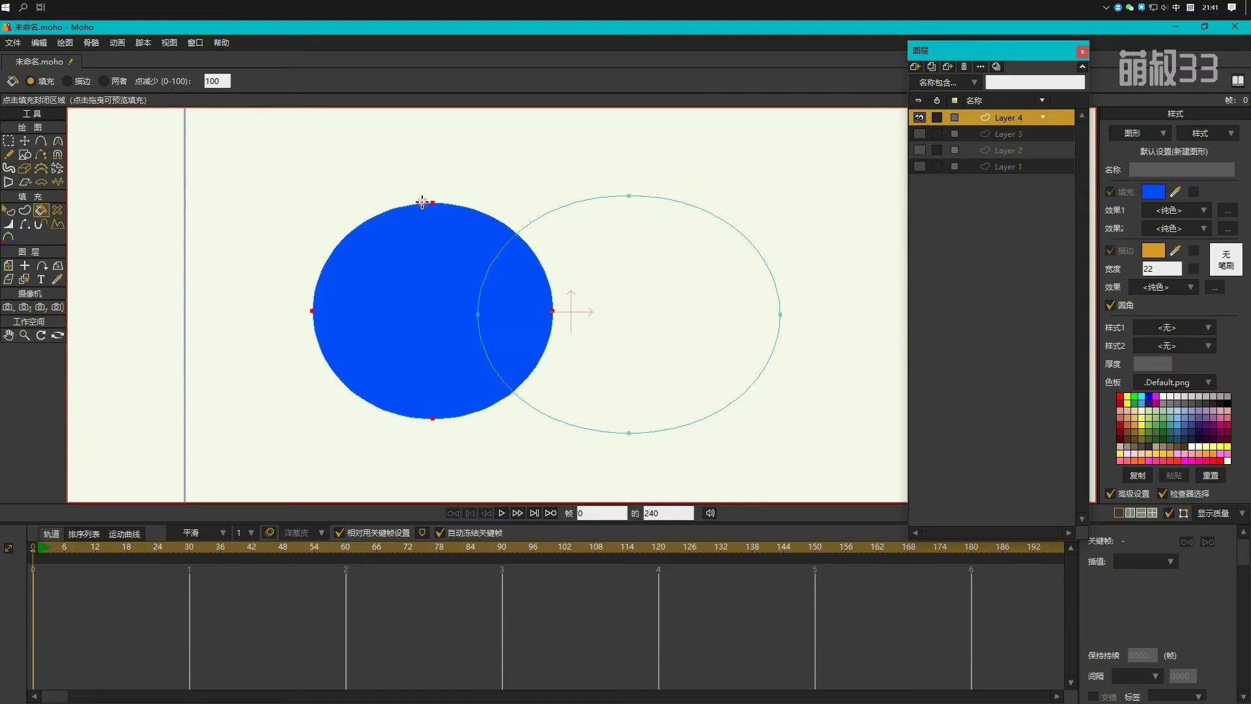
pyautogui.click(577, 201)
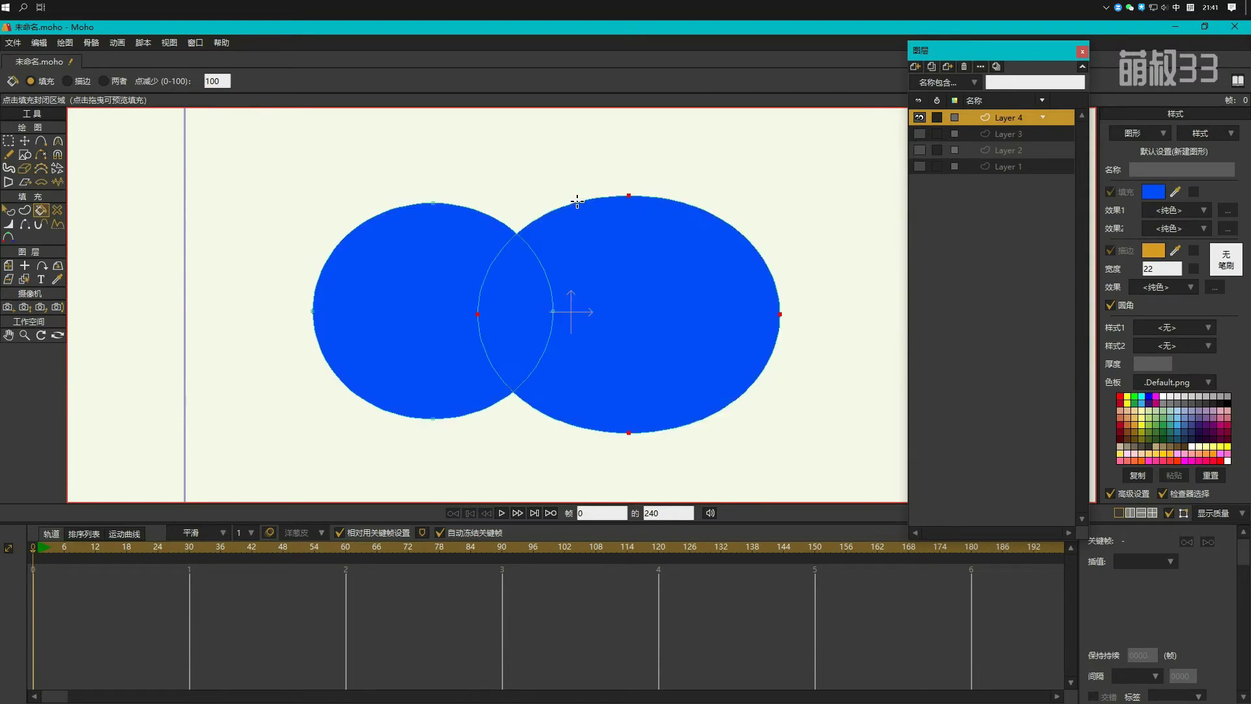
pyautogui.hotkey('ctrl', 'z')
pyautogui.hotkey('ctrl', 'z')
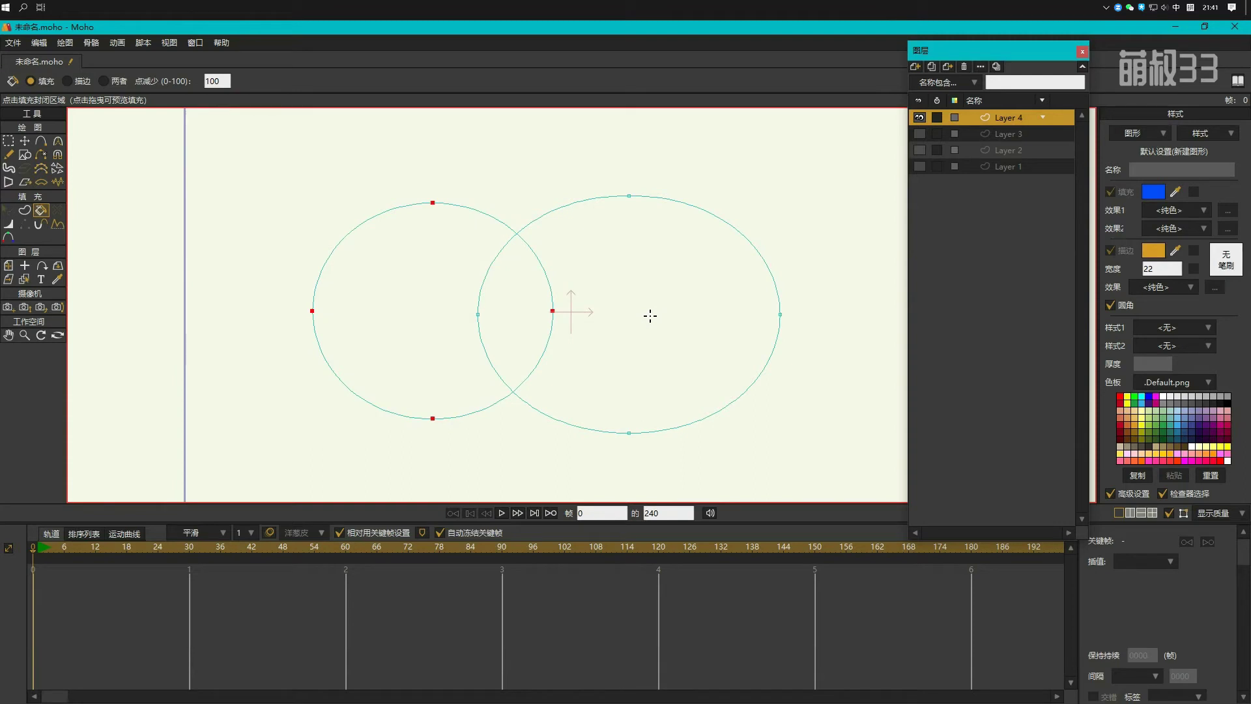
# Step: Try filling the right, overlapping and left regions of the ellipses separately with the Paint Bucket, and undo the fills
pyautogui.click(651, 317)
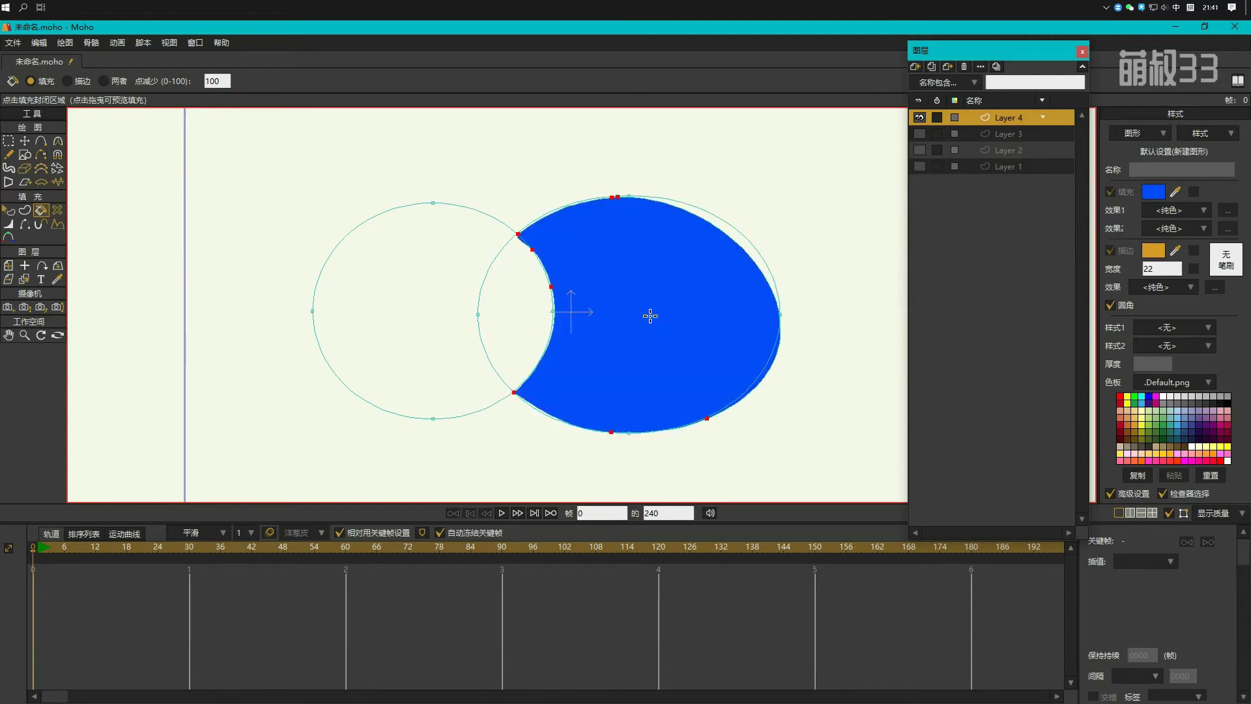
pyautogui.click(528, 313)
pyautogui.click(383, 350)
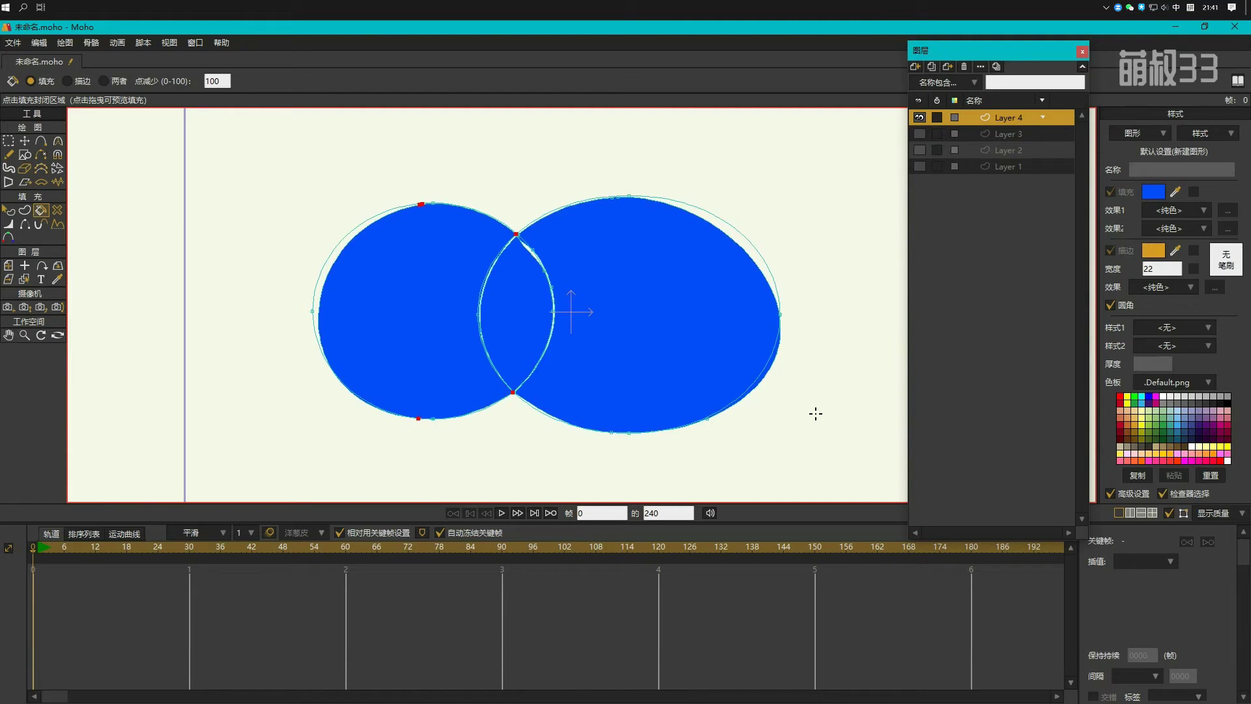
pyautogui.hotkey('ctrl', 'z')
pyautogui.hotkey('ctrl', 'z')
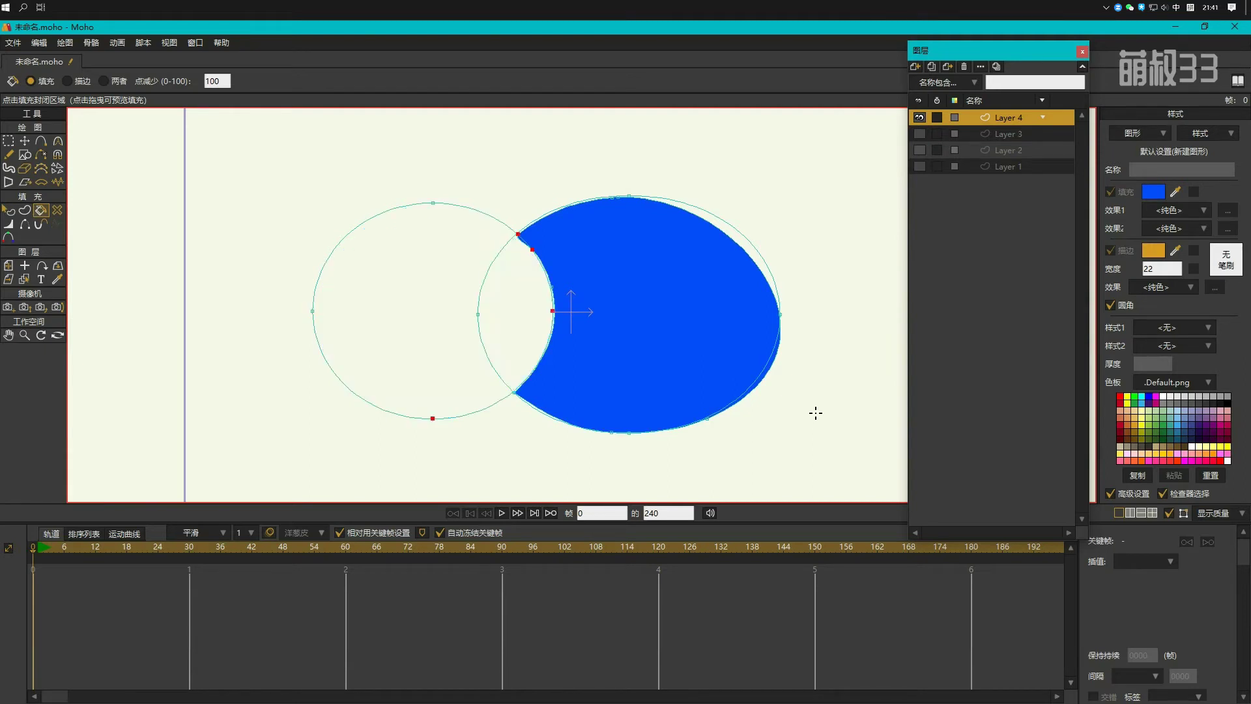
pyautogui.scroll(3, 816, 413)
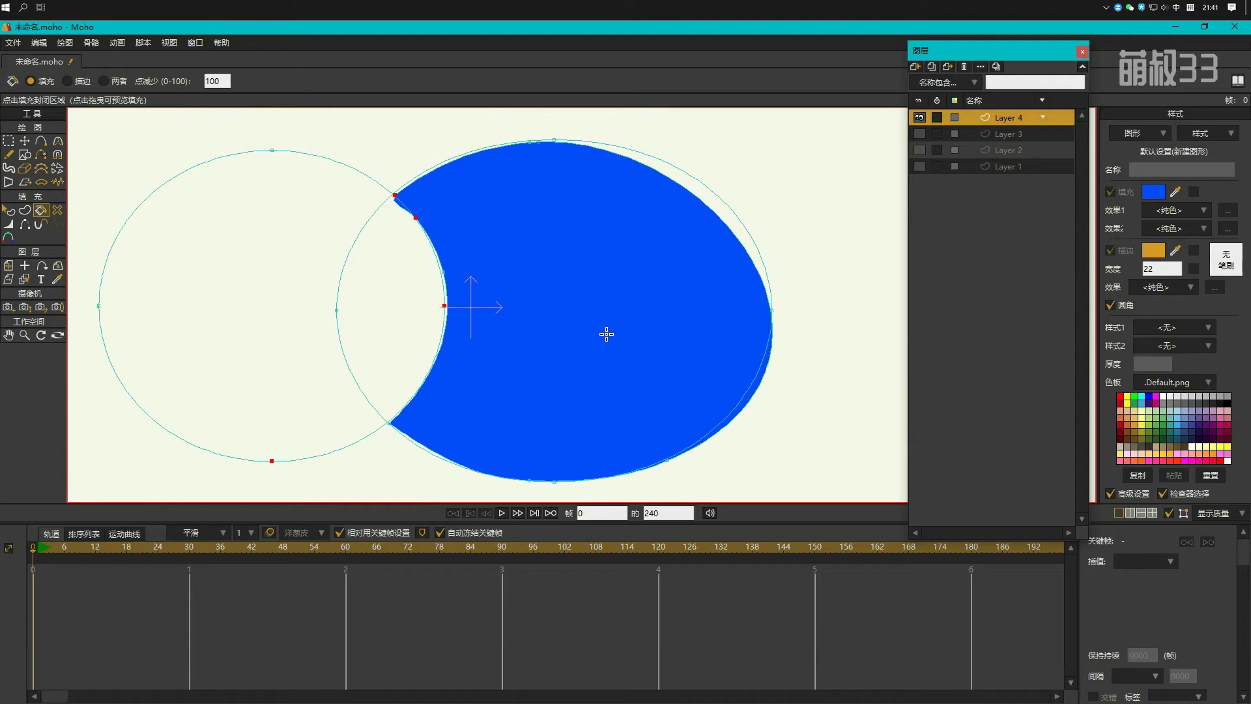
pyautogui.hotkey('ctrl', 'z')
pyautogui.scroll(-2, 607, 334)
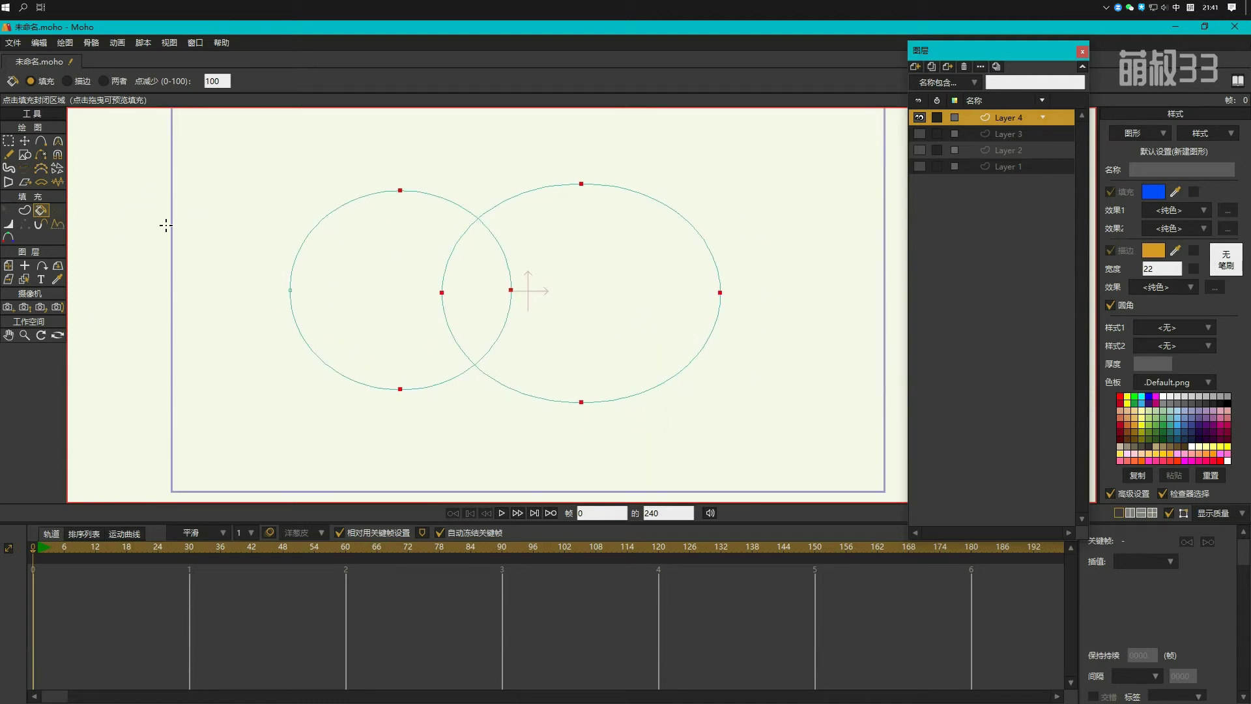
# Step: Select all points of both ellipses and weld the curves where they cross
pyautogui.click(13, 142)
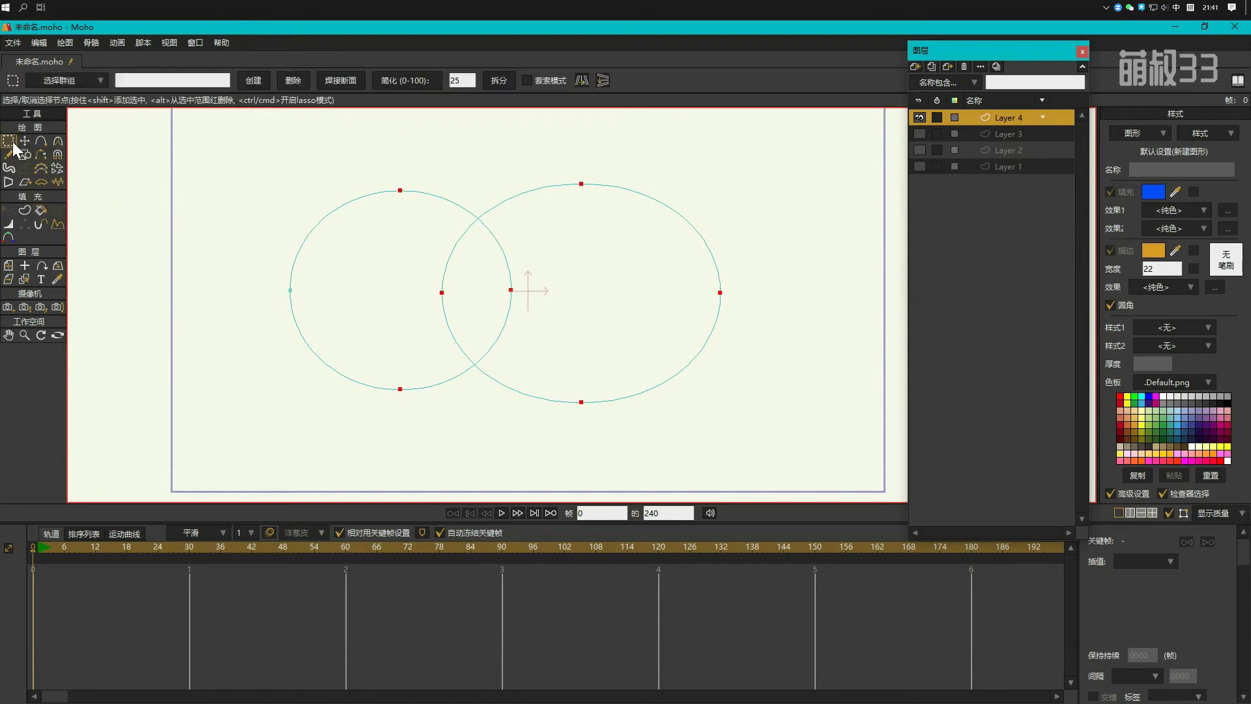
pyautogui.moveTo(238, 145); pyautogui.dragTo(855, 464)
pyautogui.click(344, 78)
# Step: Delete the left ellipse's outer segments and the right ellipse's arc inside the overlap with Delete Edge, leaving one notched outline
pyautogui.click(43, 157)
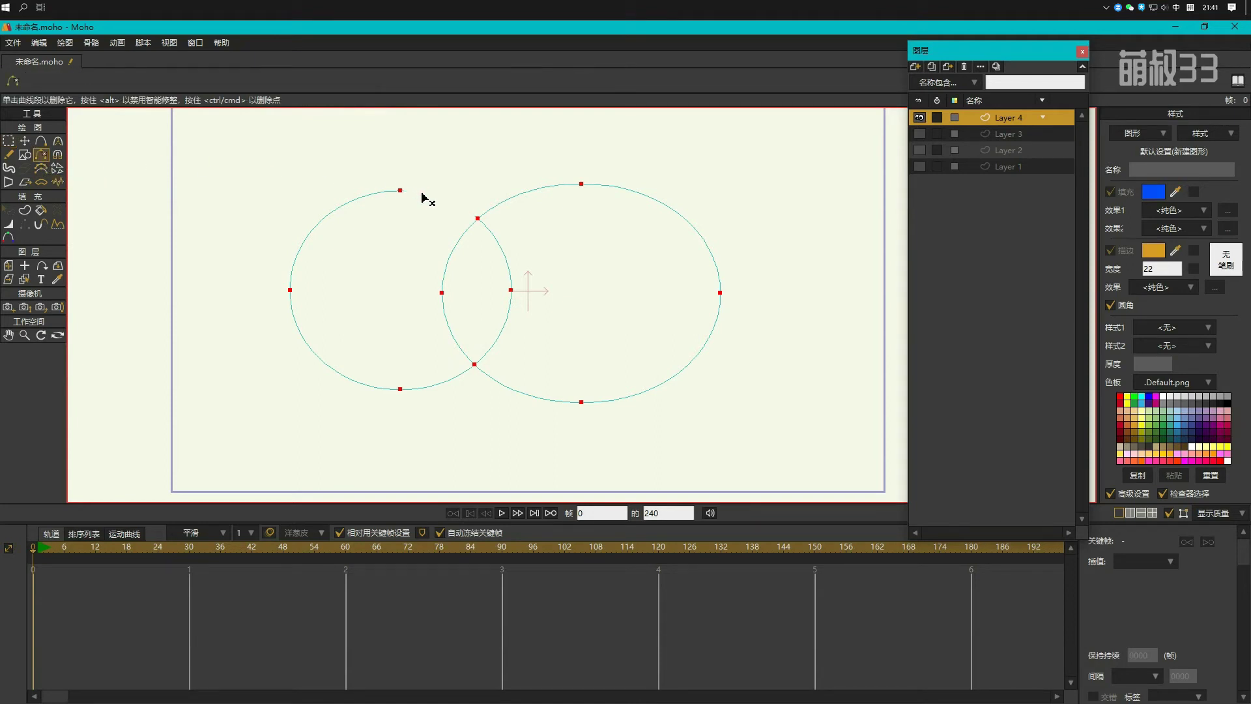
pyautogui.click(344, 204)
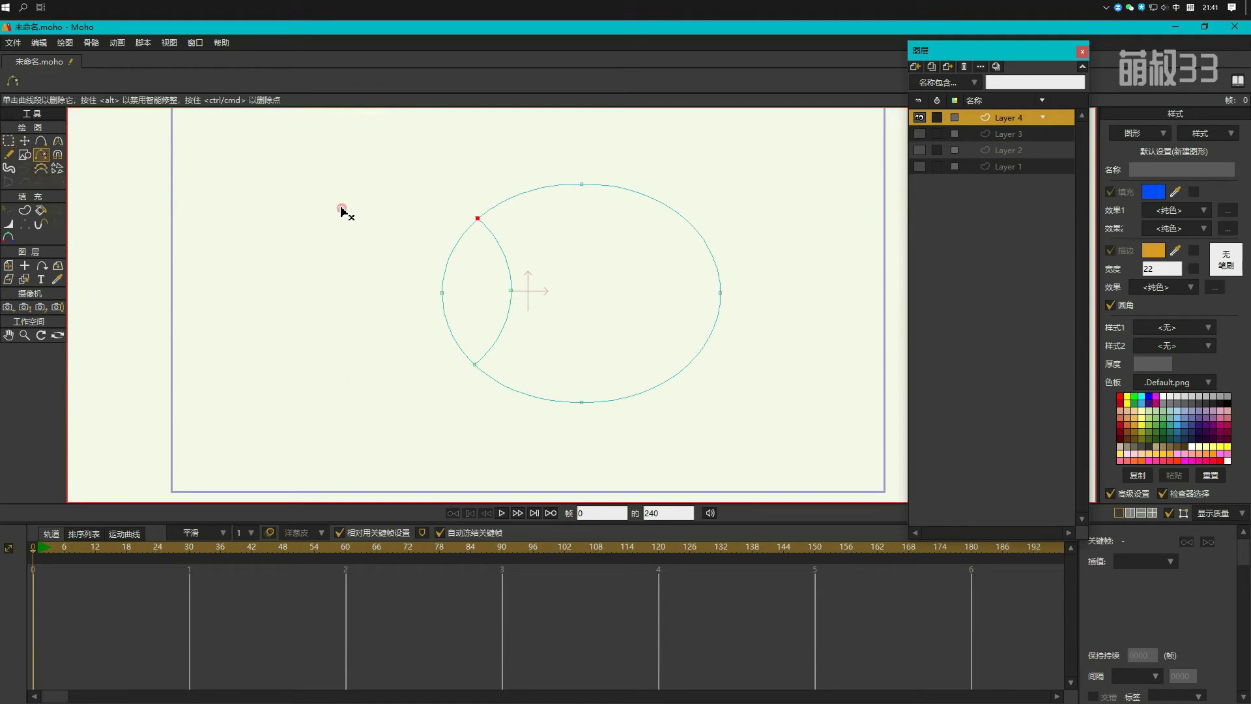
pyautogui.click(444, 280)
# Step: Fill the notched outline blue with the Paint Bucket and remove that fill with the Delete Shape tool, keeping the curve
pyautogui.click(45, 211)
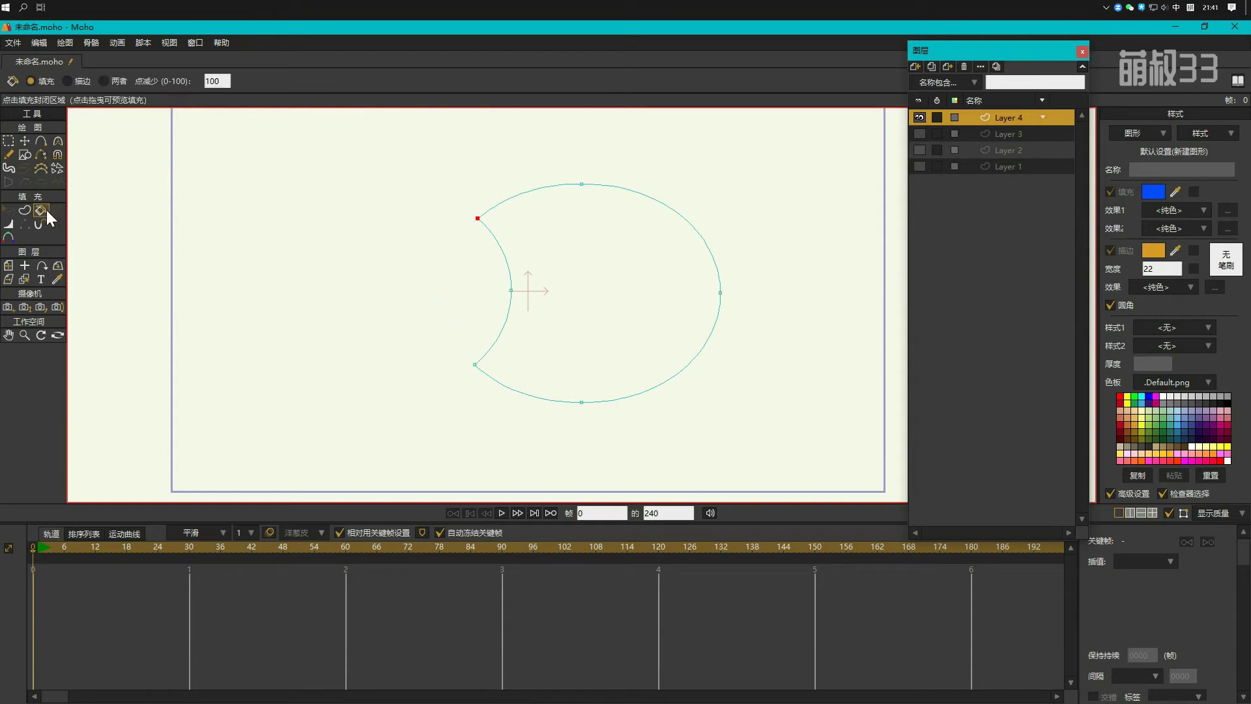
pyautogui.click(634, 252)
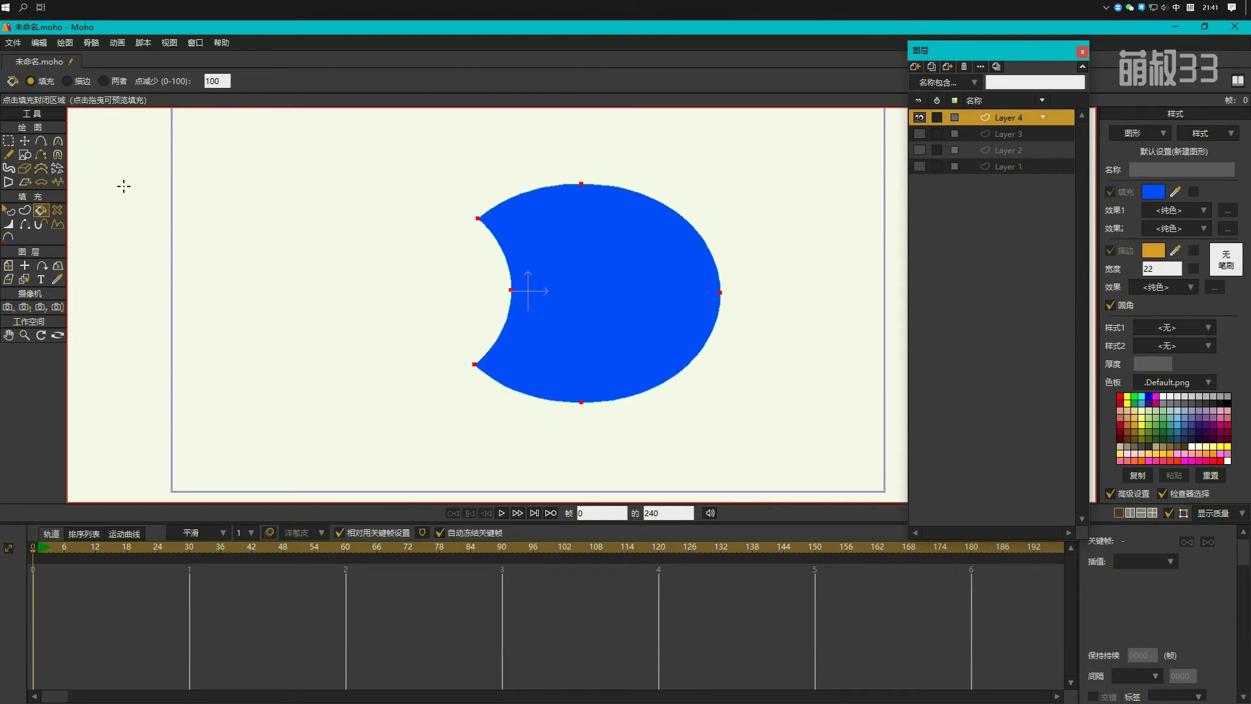
pyautogui.click(58, 212)
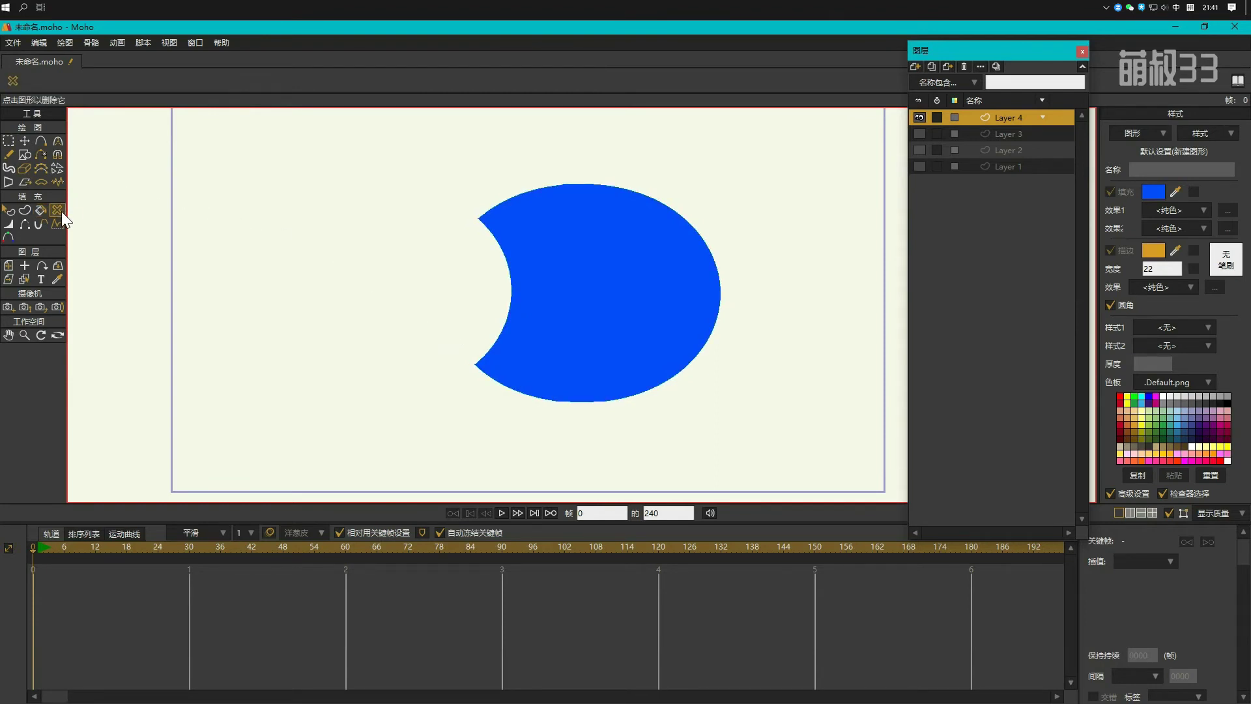
pyautogui.click(630, 280)
pyautogui.press('g')
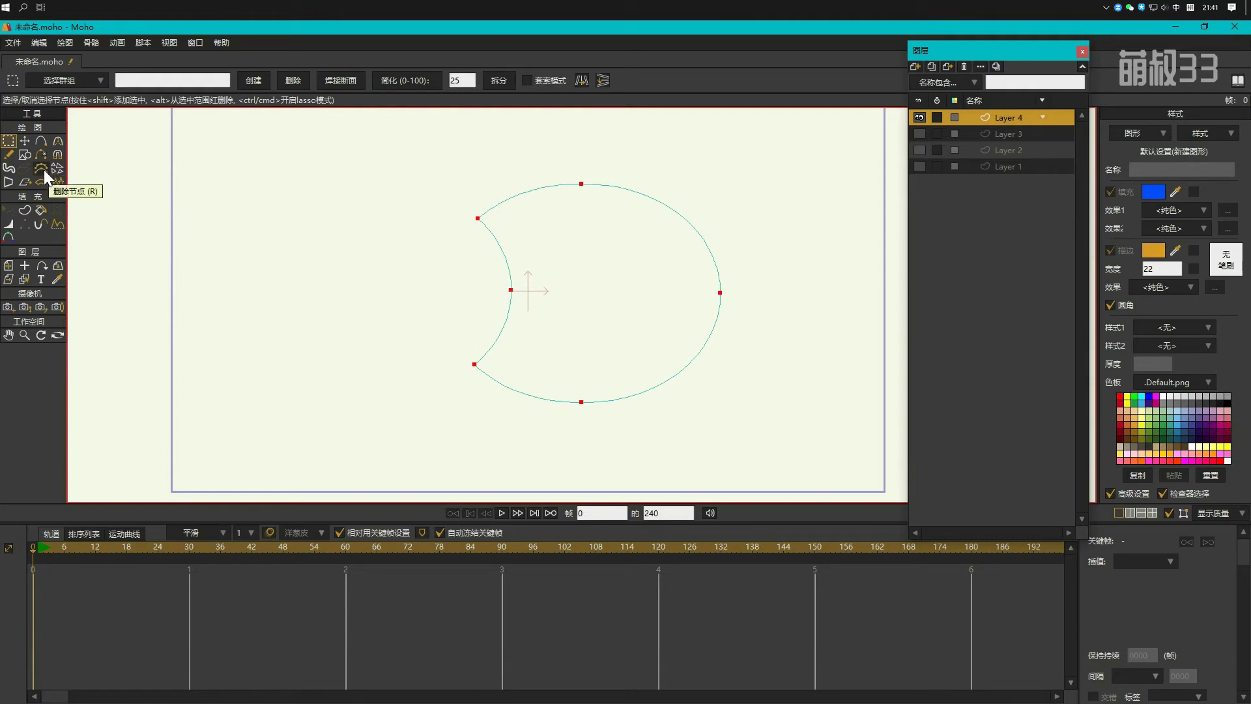
# Step: Draw a small closed shape left of the notched outline with Add Point, using auto weld, fill and stroke, and brush away its excess points
pyautogui.click(41, 141)
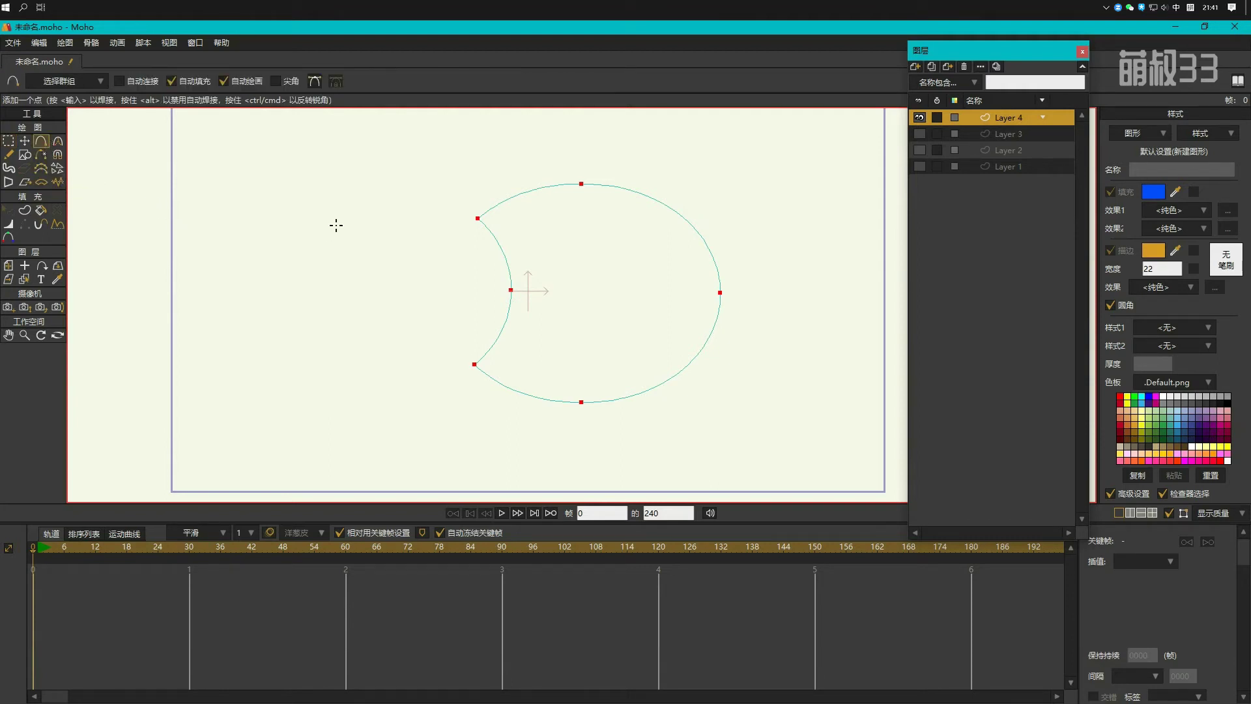
pyautogui.moveTo(336, 225)
pyautogui.mouseDown()
pyautogui.moveTo(295, 254)
pyautogui.moveTo(307, 289)
pyautogui.moveTo(363, 297)
pyautogui.mouseUp()
pyautogui.moveTo(363, 298); pyautogui.dragTo(391, 272)
pyautogui.moveTo(391, 273); pyautogui.dragTo(368, 226)
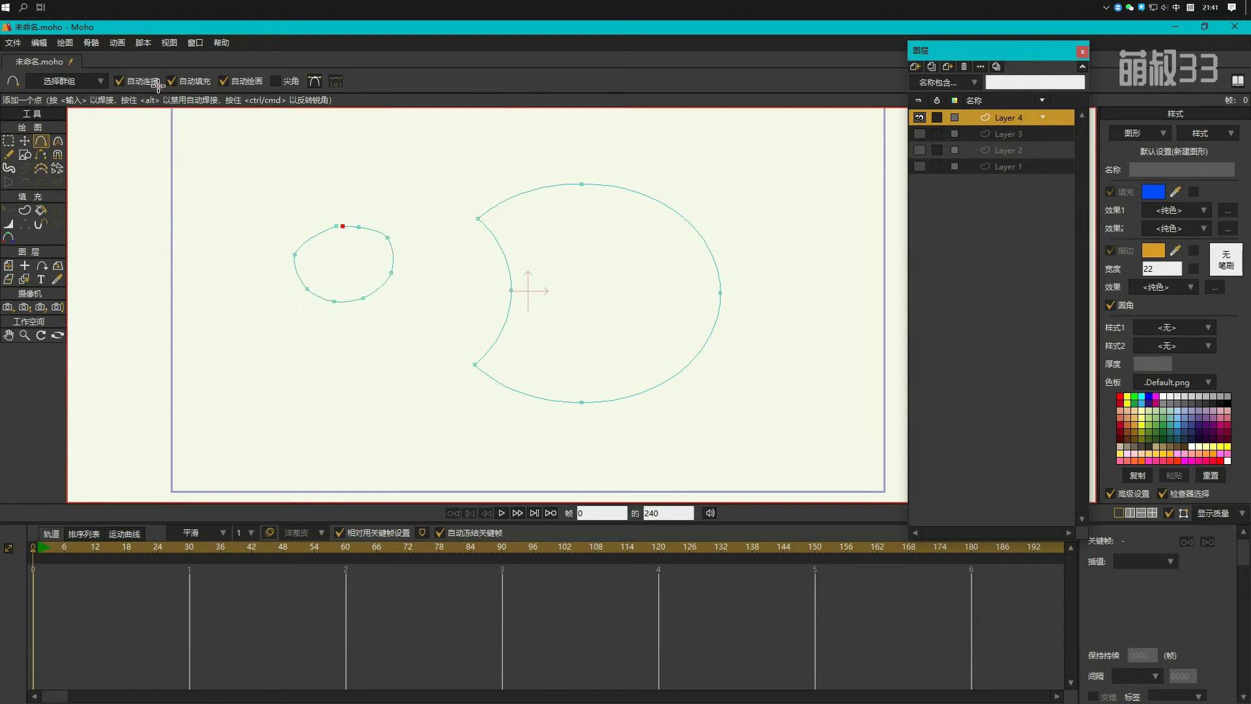
pyautogui.click(334, 227)
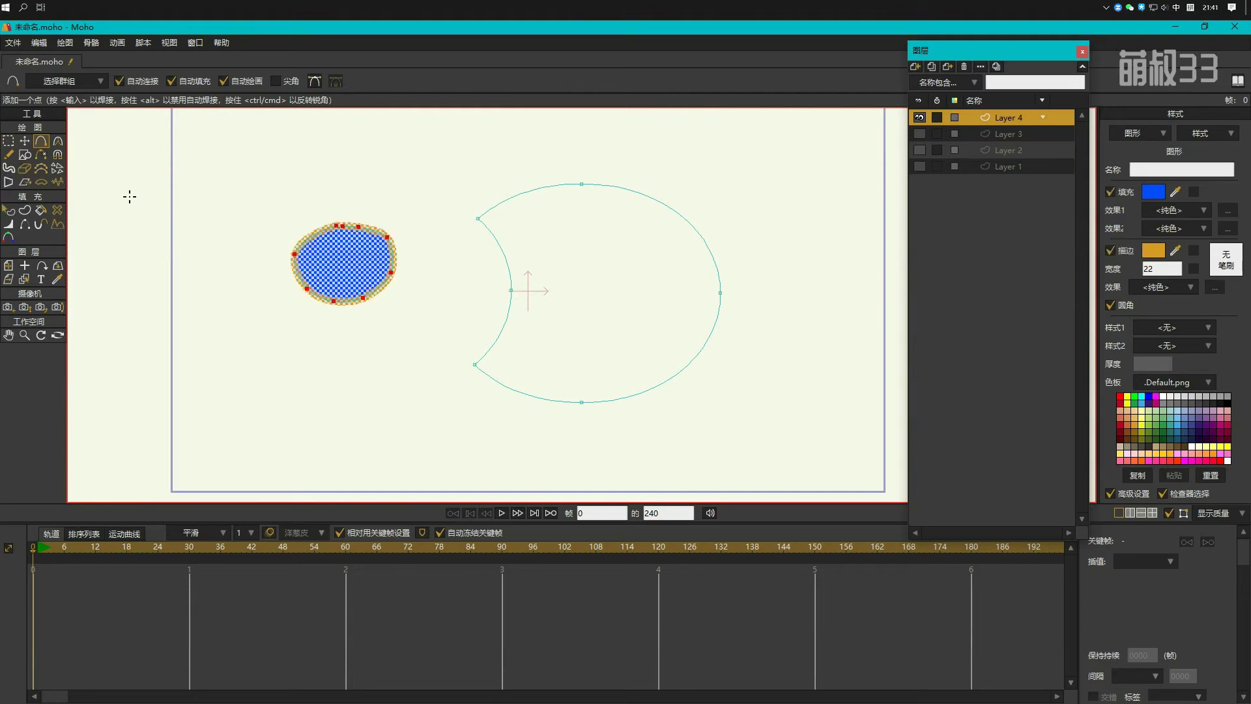
pyautogui.click(42, 166)
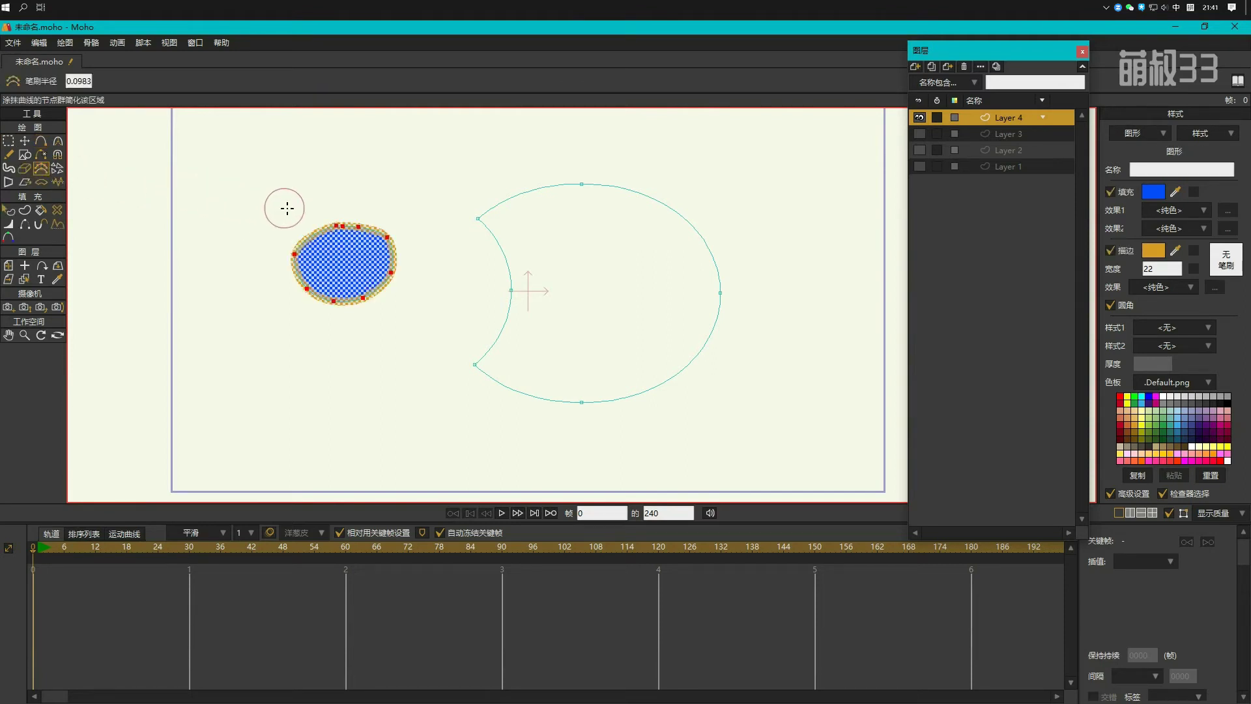
pyautogui.moveTo(364, 231)
pyautogui.mouseDown()
pyautogui.moveTo(288, 260)
pyautogui.moveTo(301, 279)
pyautogui.moveTo(356, 294)
pyautogui.moveTo(394, 270)
pyautogui.mouseUp()
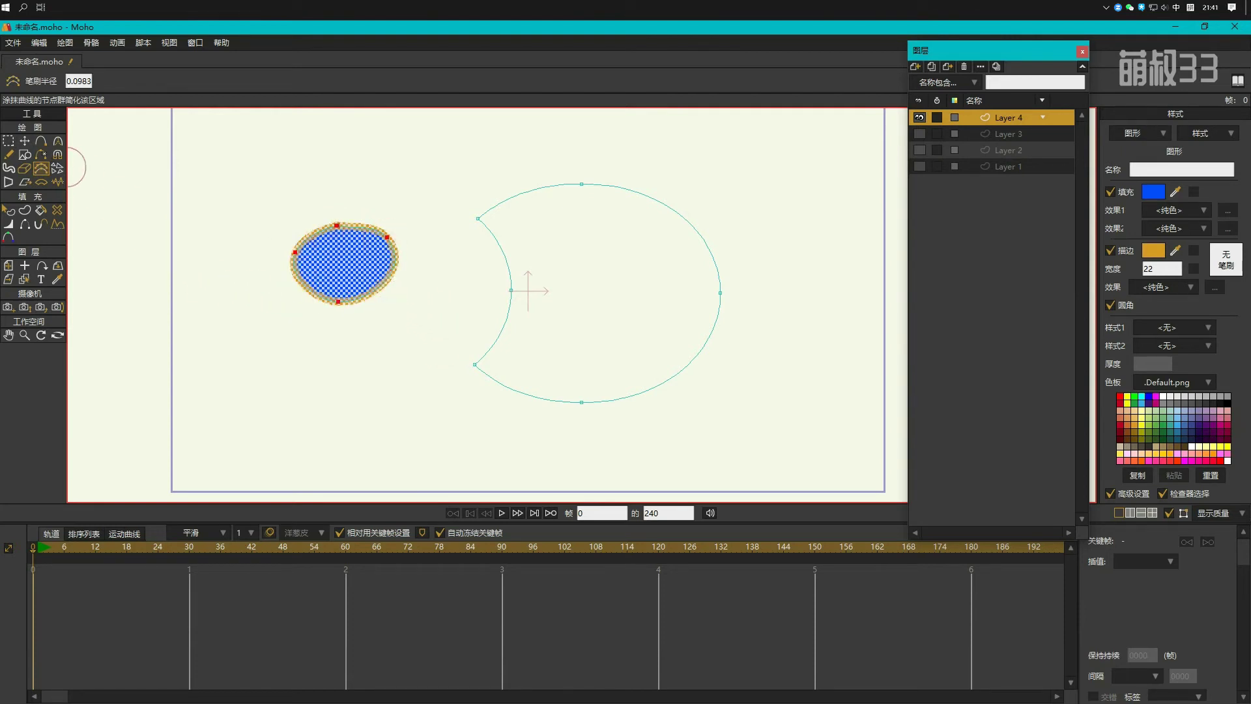
# Step: Widen the small blue shape by moving its upper-right and top points to the right with Transform Points
pyautogui.click(24, 141)
pyautogui.scroll(2, 327, 248)
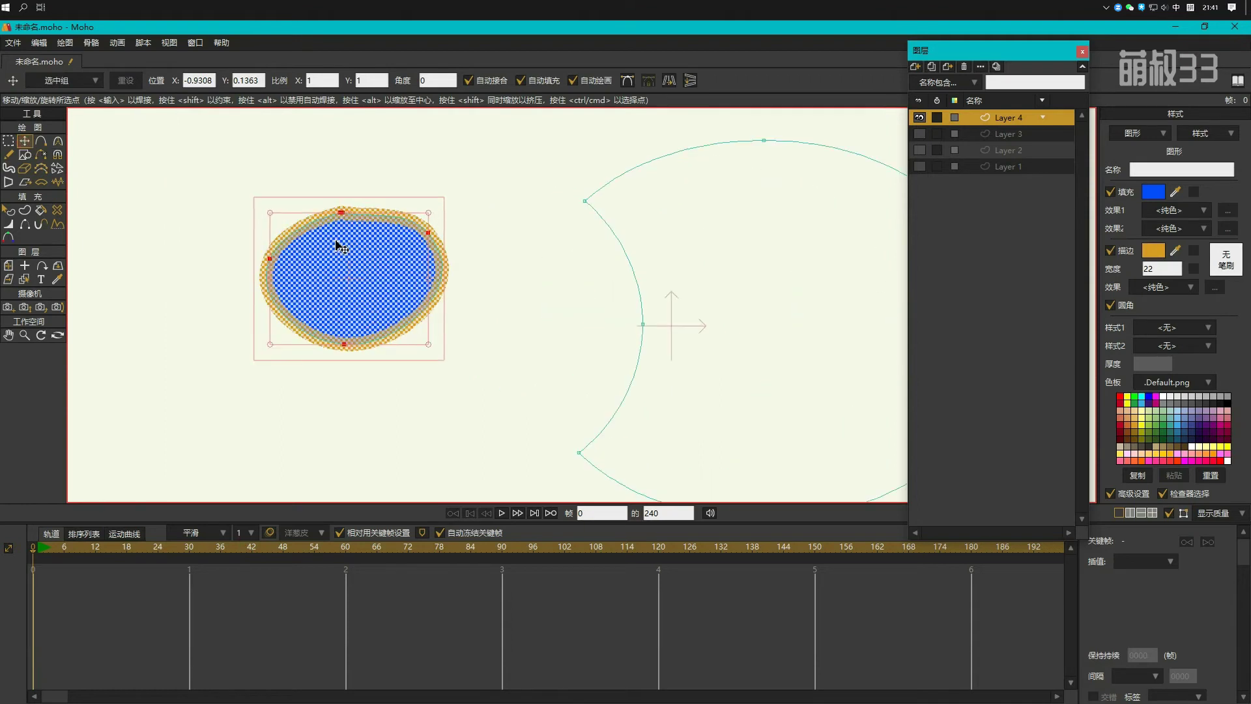
pyautogui.click(429, 234)
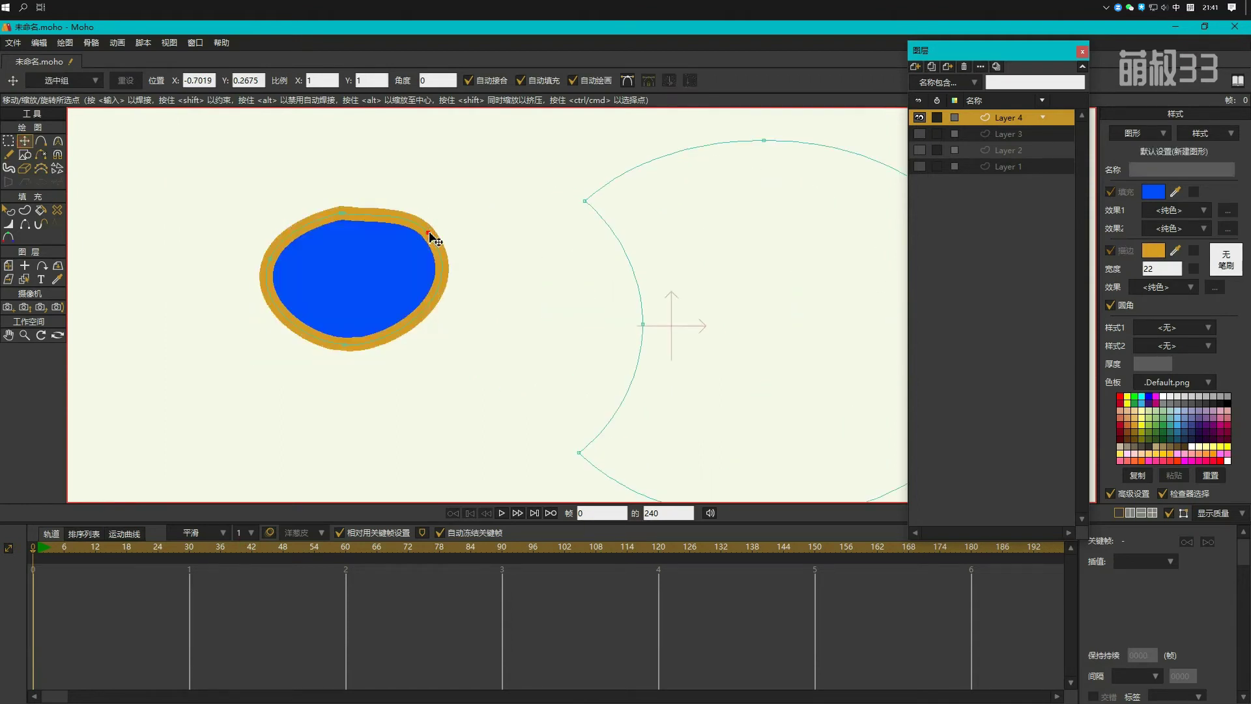
pyautogui.moveTo(430, 235); pyautogui.dragTo(540, 235)
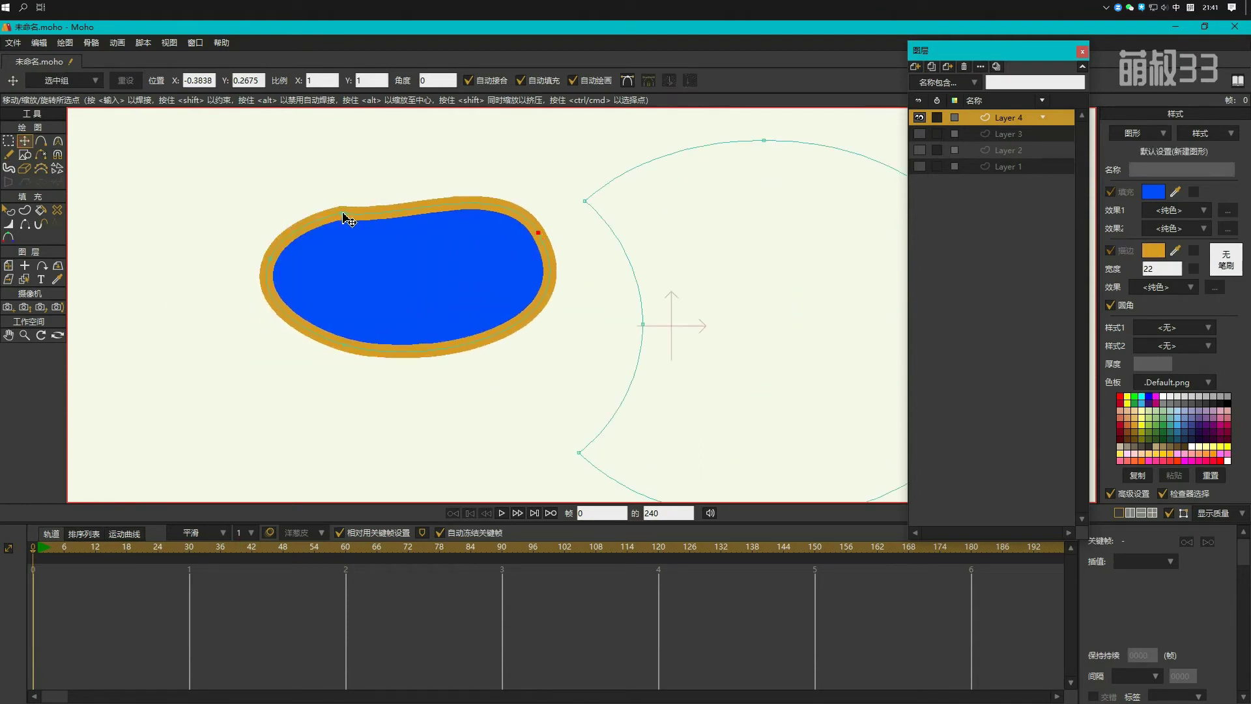
pyautogui.moveTo(345, 217); pyautogui.dragTo(433, 203)
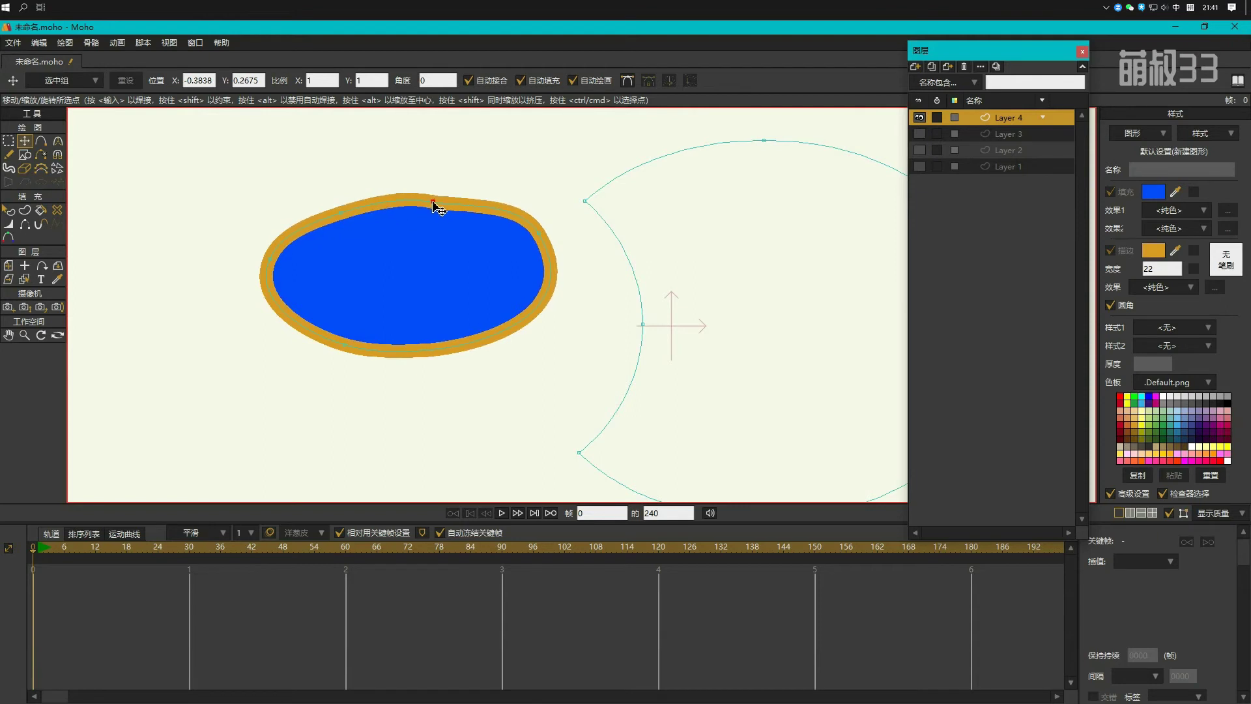
# Step: Pull the blue shape's top and left side up and leftward with the Magnet tool, and reduce the magnet radius to 0.2567
pyautogui.click(57, 155)
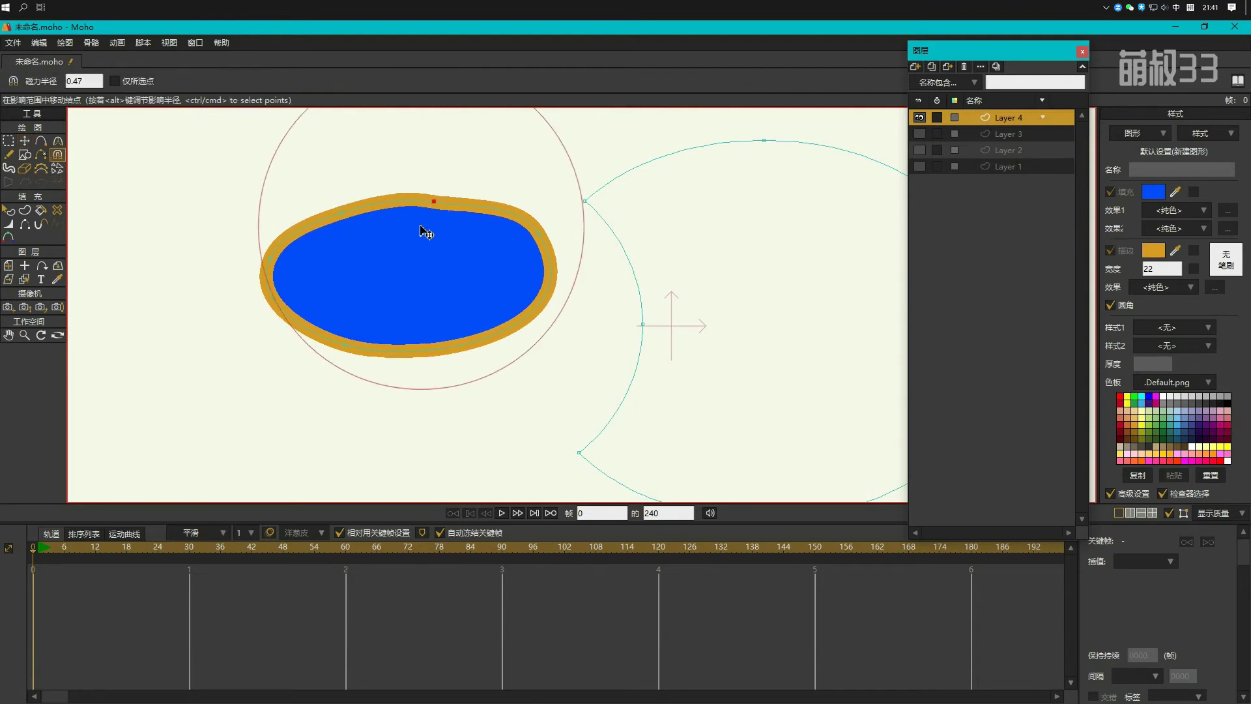
pyautogui.moveTo(427, 184); pyautogui.dragTo(307, 168)
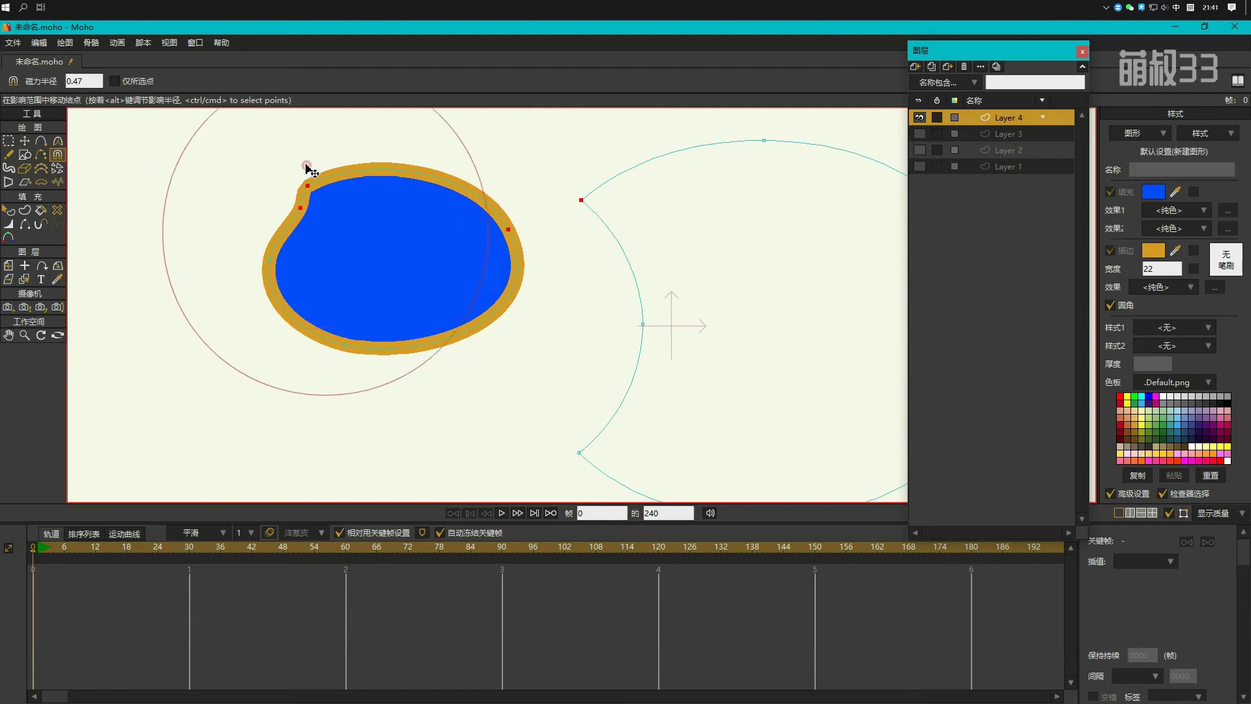
pyautogui.moveTo(282, 229); pyautogui.dragTo(246, 201)
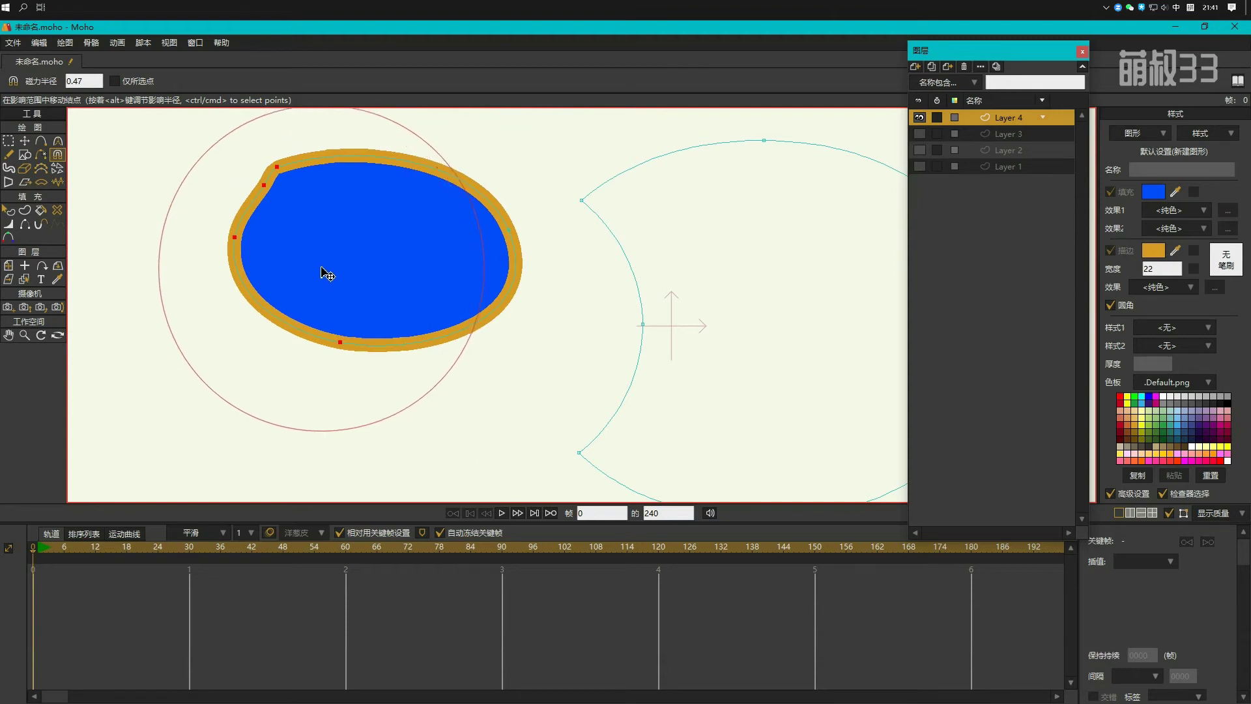
pyautogui.moveTo(326, 271)
pyautogui.mouseDown()
pyautogui.moveTo(215, 274)
pyautogui.moveTo(276, 272)
pyautogui.moveTo(246, 271)
pyautogui.mouseUp()
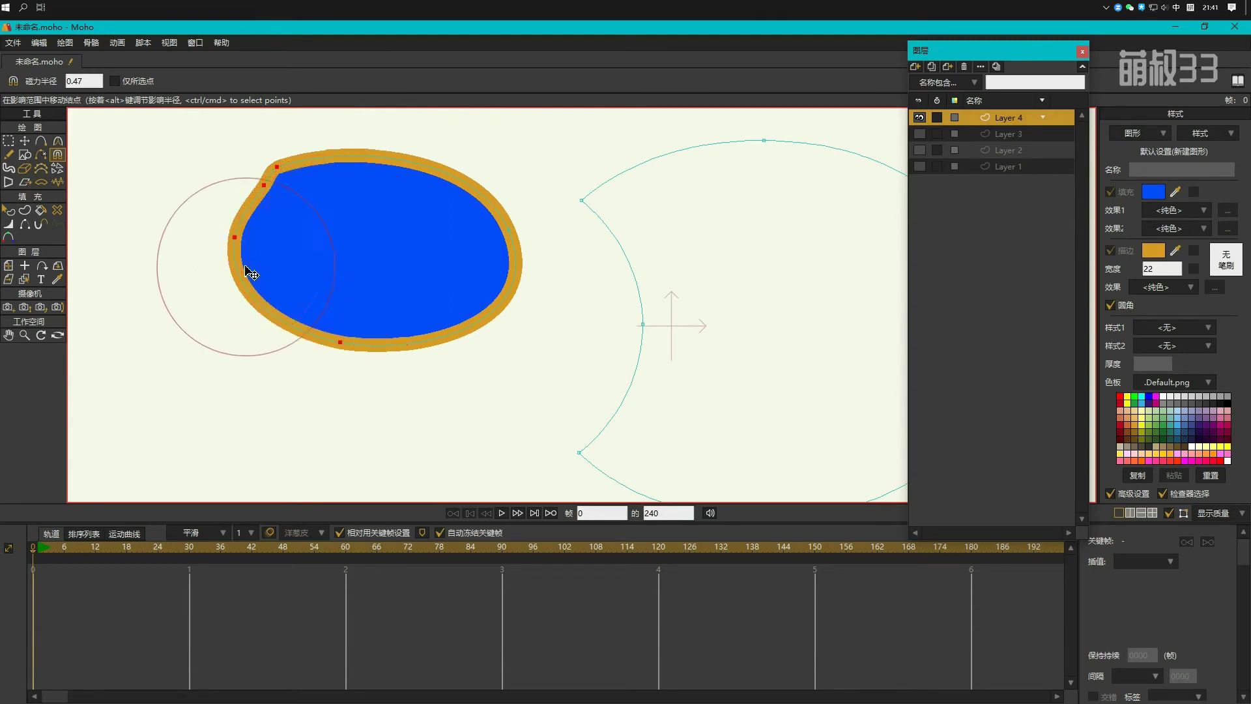
pyautogui.click(97, 81)
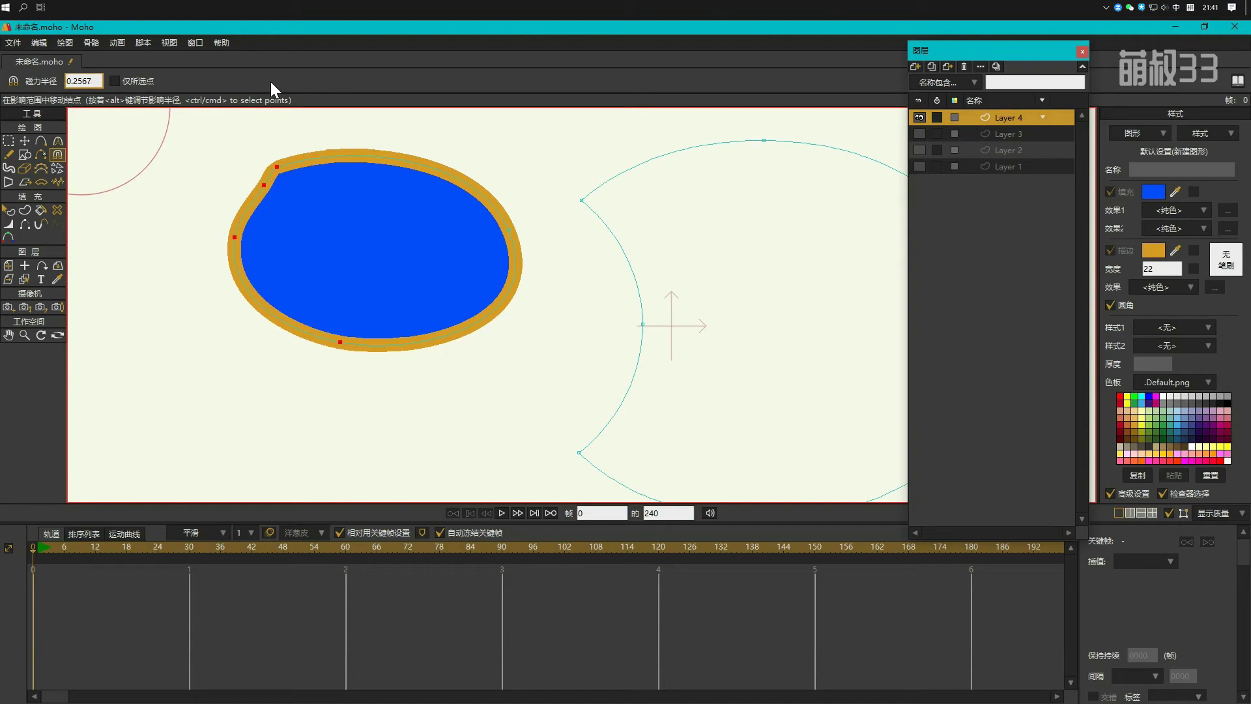
# Step: Select all points of the notched outline and distort it slightly with the Perspective Points tool
pyautogui.click(11, 139)
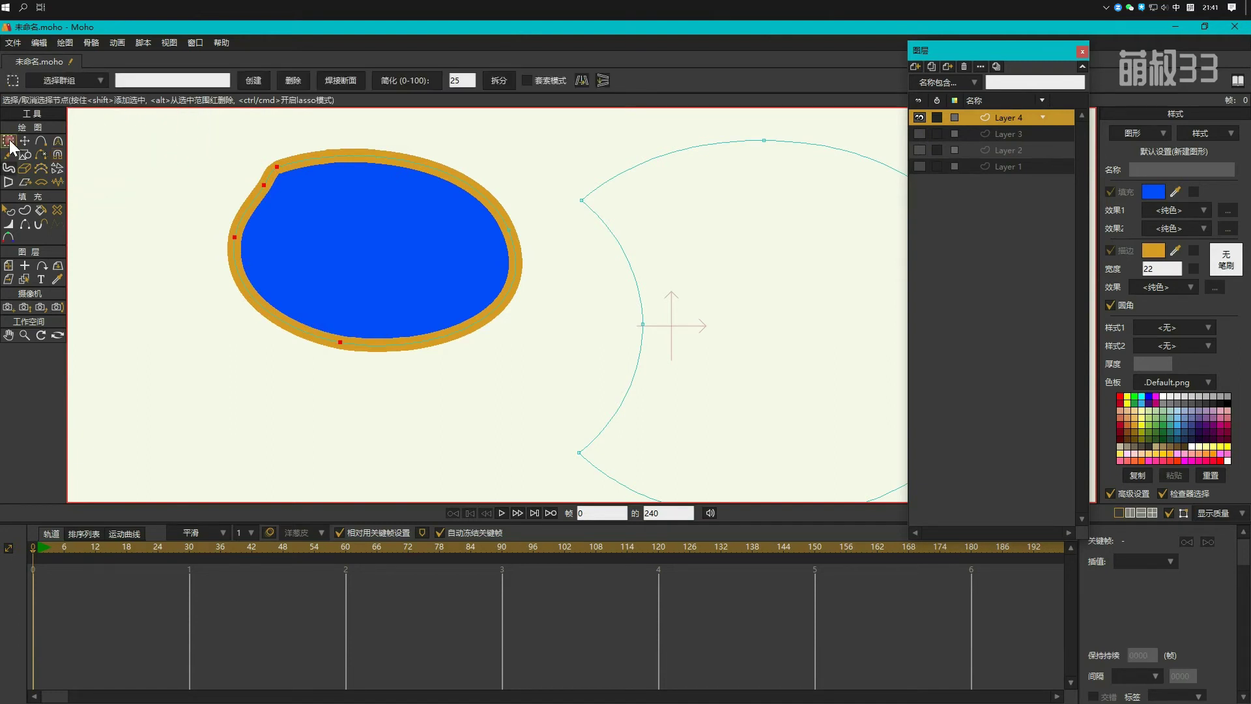
pyautogui.click(9, 182)
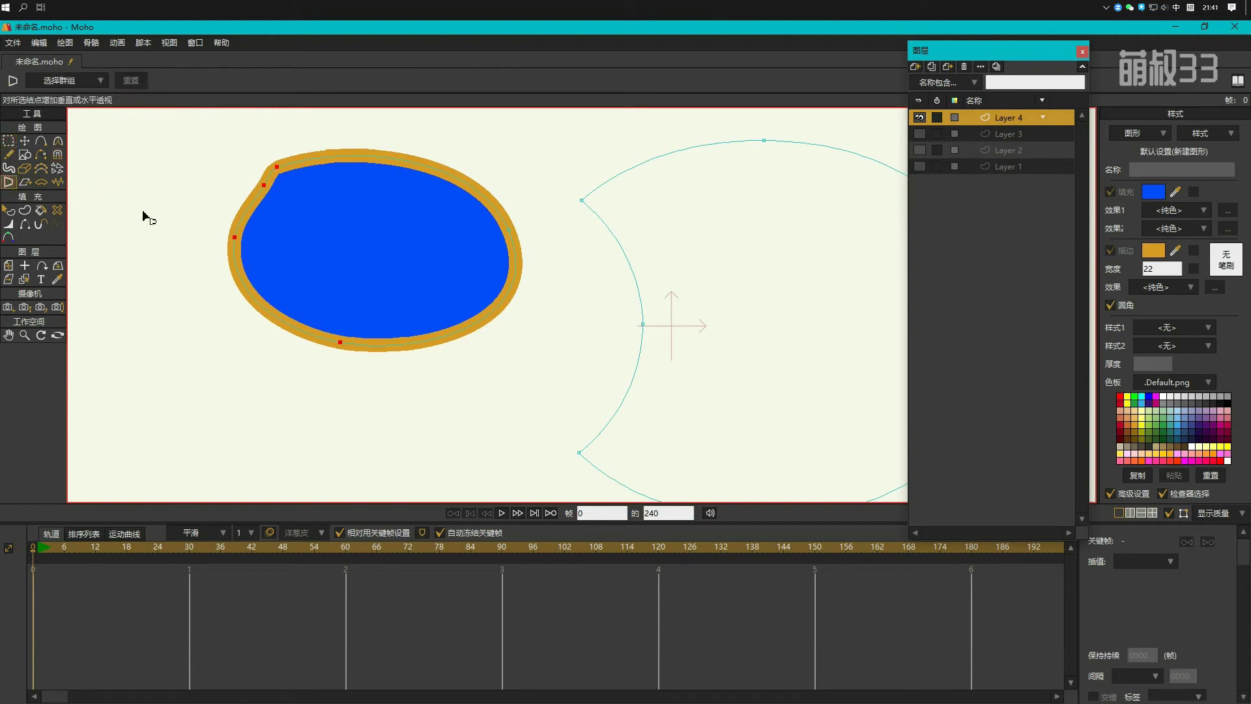
pyautogui.scroll(-2, 388, 254)
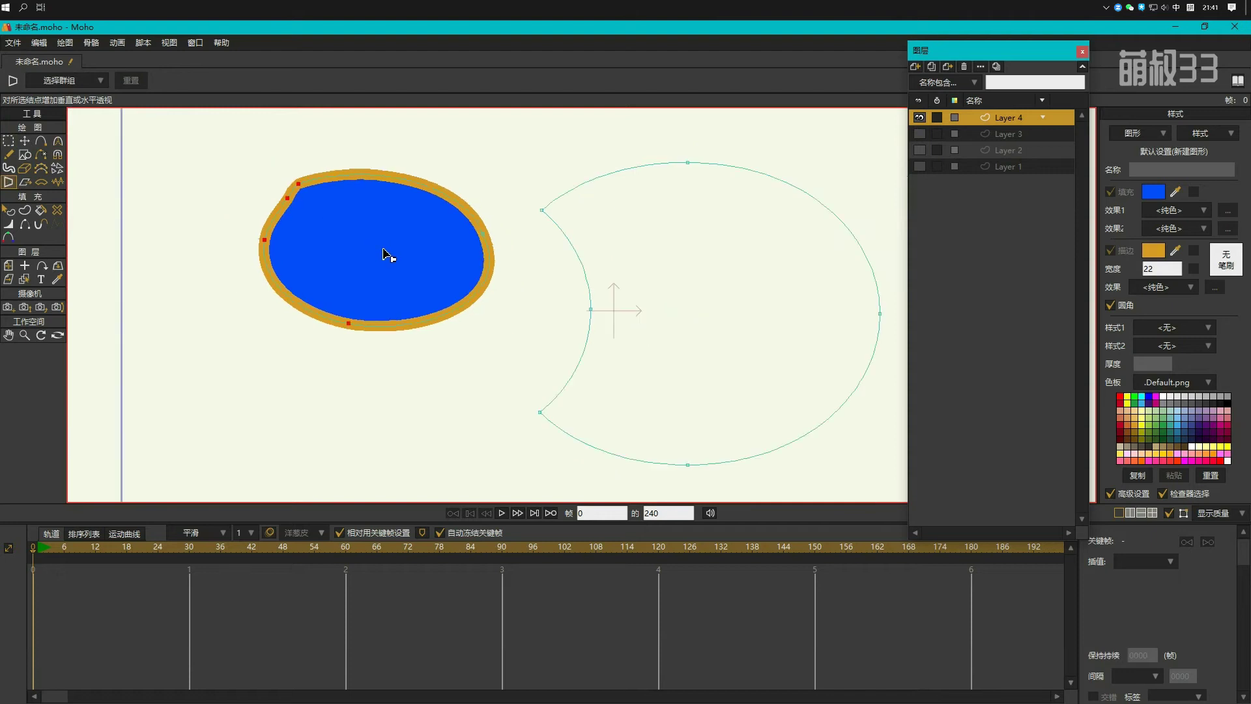
pyautogui.scroll(-1, 558, 260)
pyautogui.hscroll(3, 539, 293)
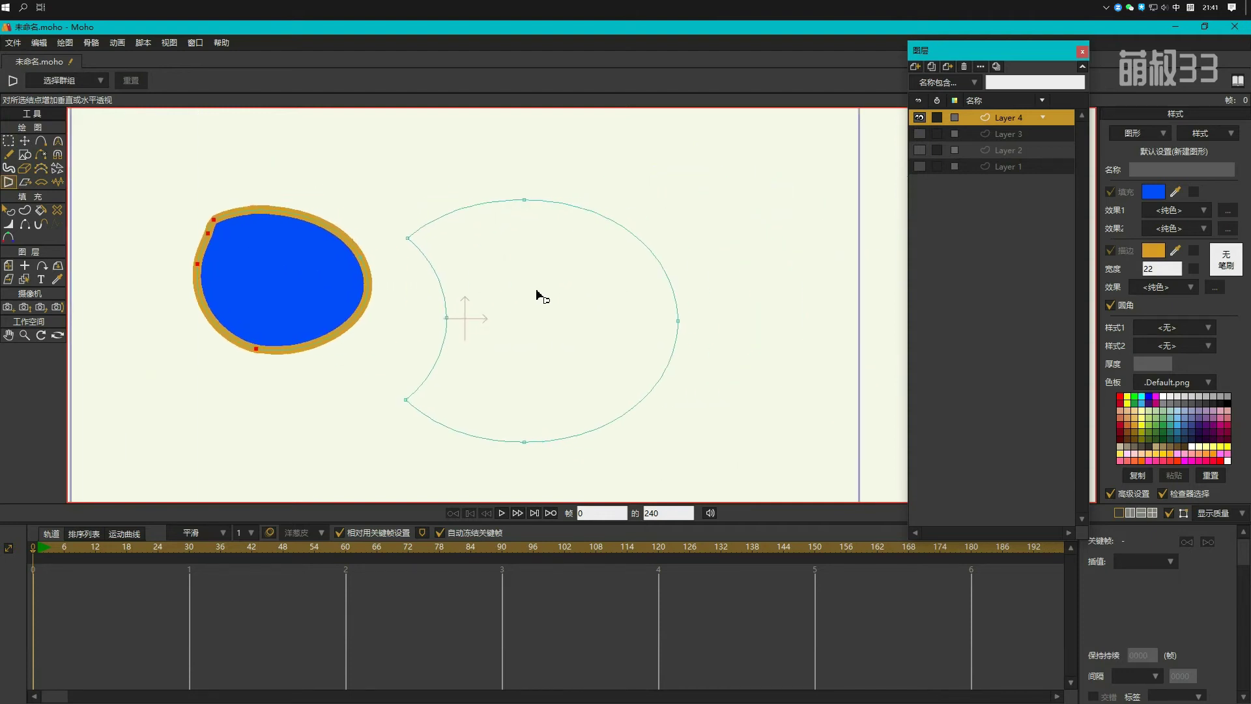
pyautogui.press('g')
pyautogui.moveTo(378, 177); pyautogui.dragTo(706, 452)
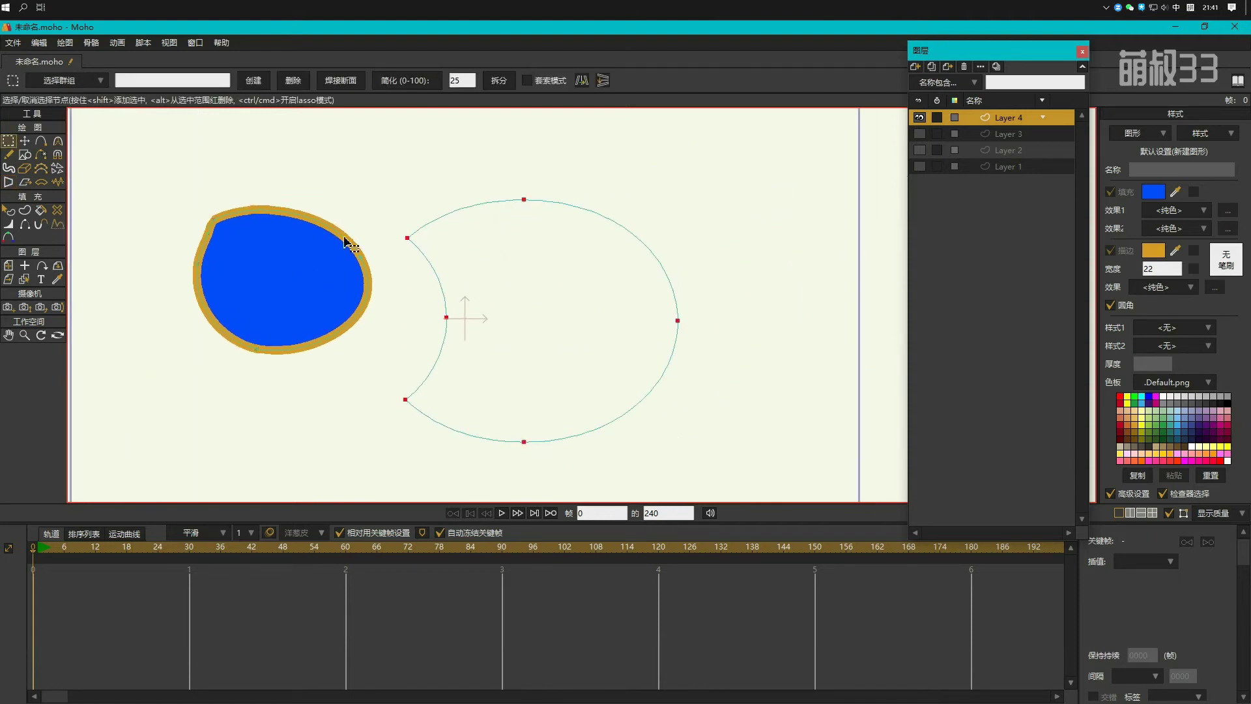
pyautogui.click(9, 183)
pyautogui.moveTo(631, 313); pyautogui.dragTo(542, 224)
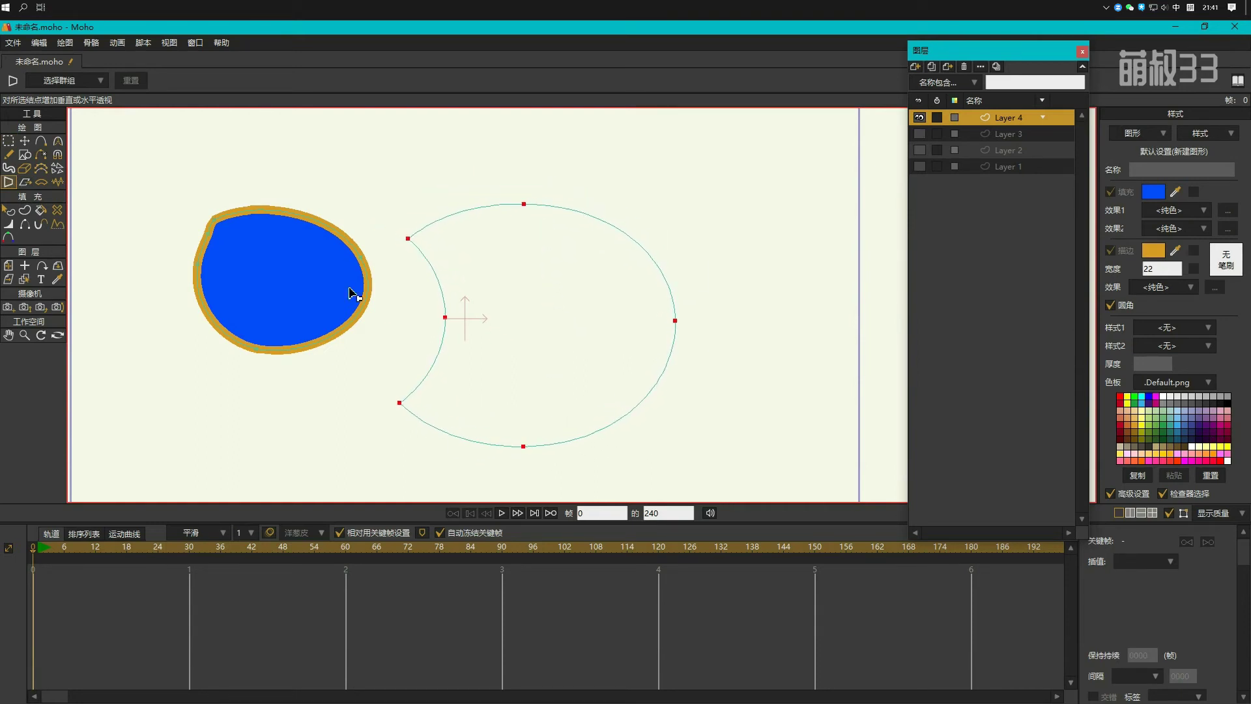
# Step: Shear the notched outline so its upper part leans right, and bulge its curves with the Bend Points tool
pyautogui.click(30, 182)
pyautogui.moveTo(619, 233); pyautogui.dragTo(652, 227)
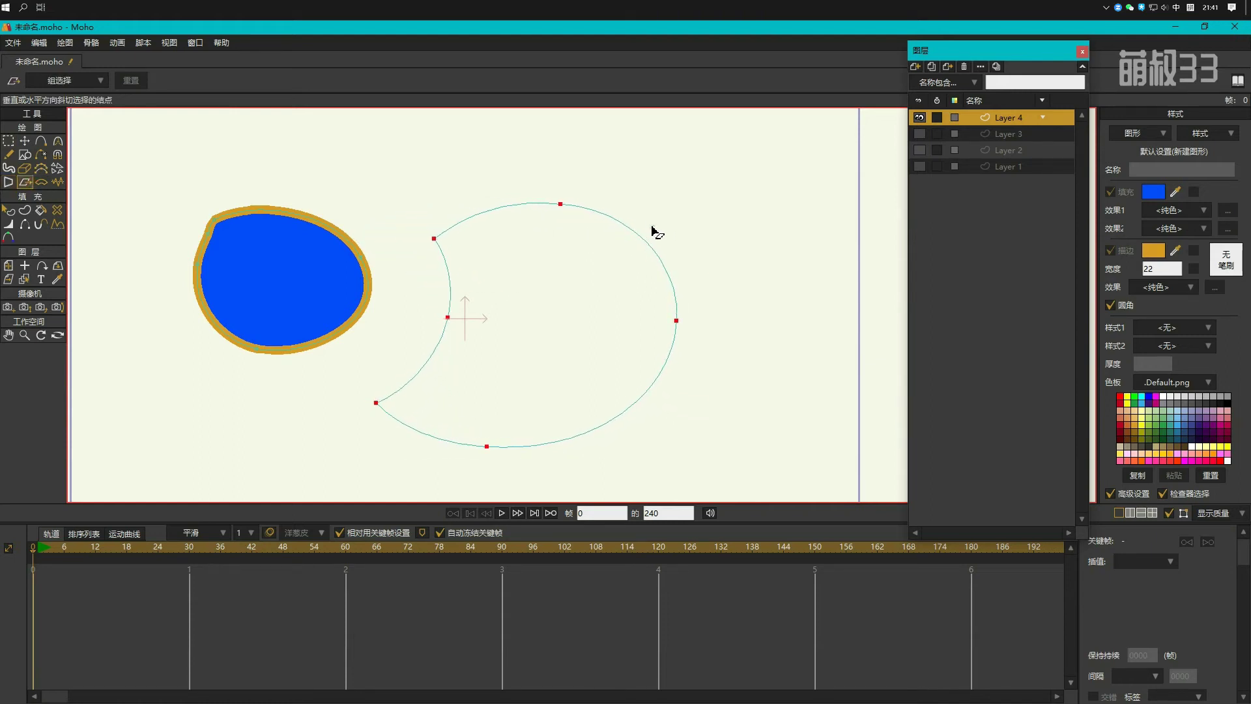
pyautogui.click(41, 182)
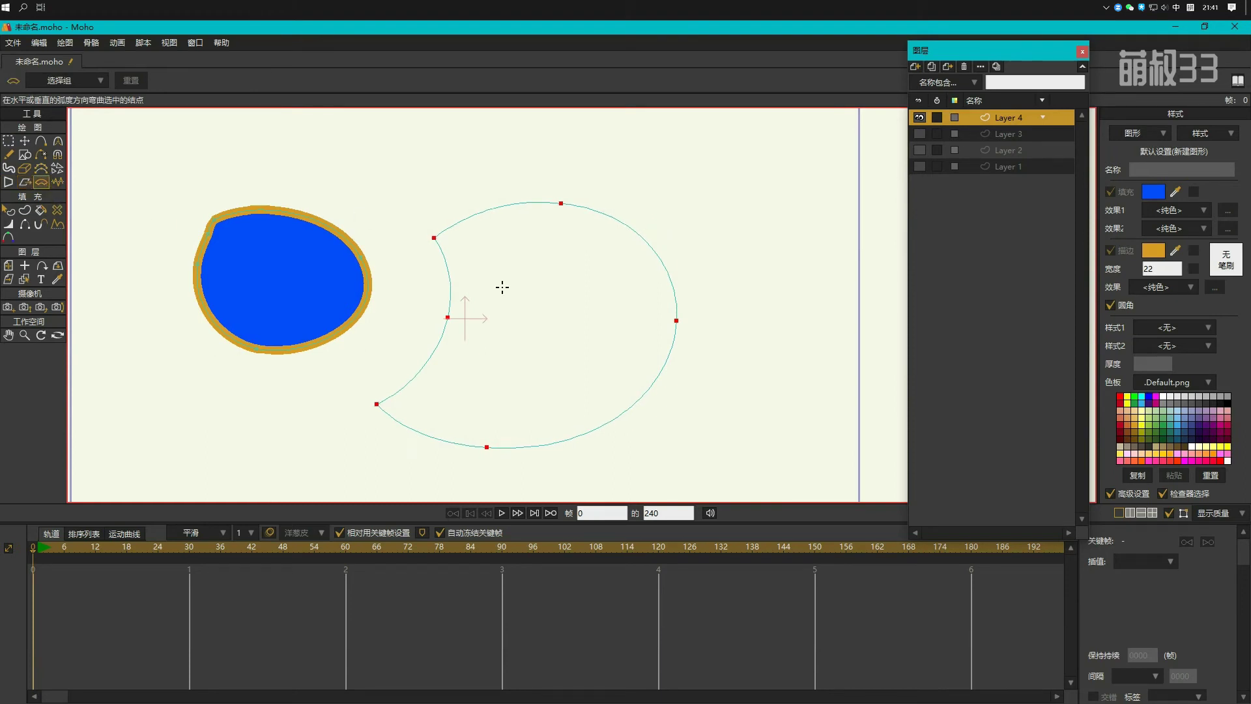
pyautogui.moveTo(606, 292); pyautogui.dragTo(254, 294)
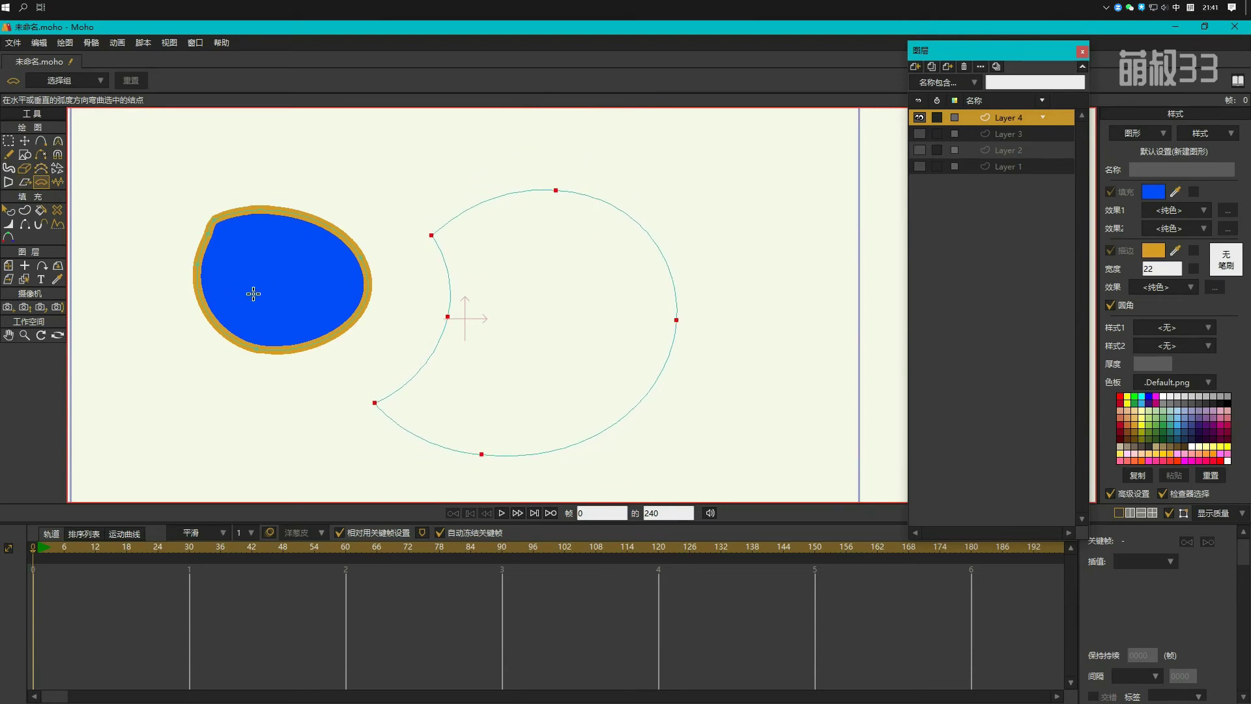
# Step: Randomly displace the notched outline's points with the Noise tool, and undo the point distortions
pyautogui.click(58, 182)
pyautogui.moveTo(467, 256); pyautogui.dragTo(903, 335)
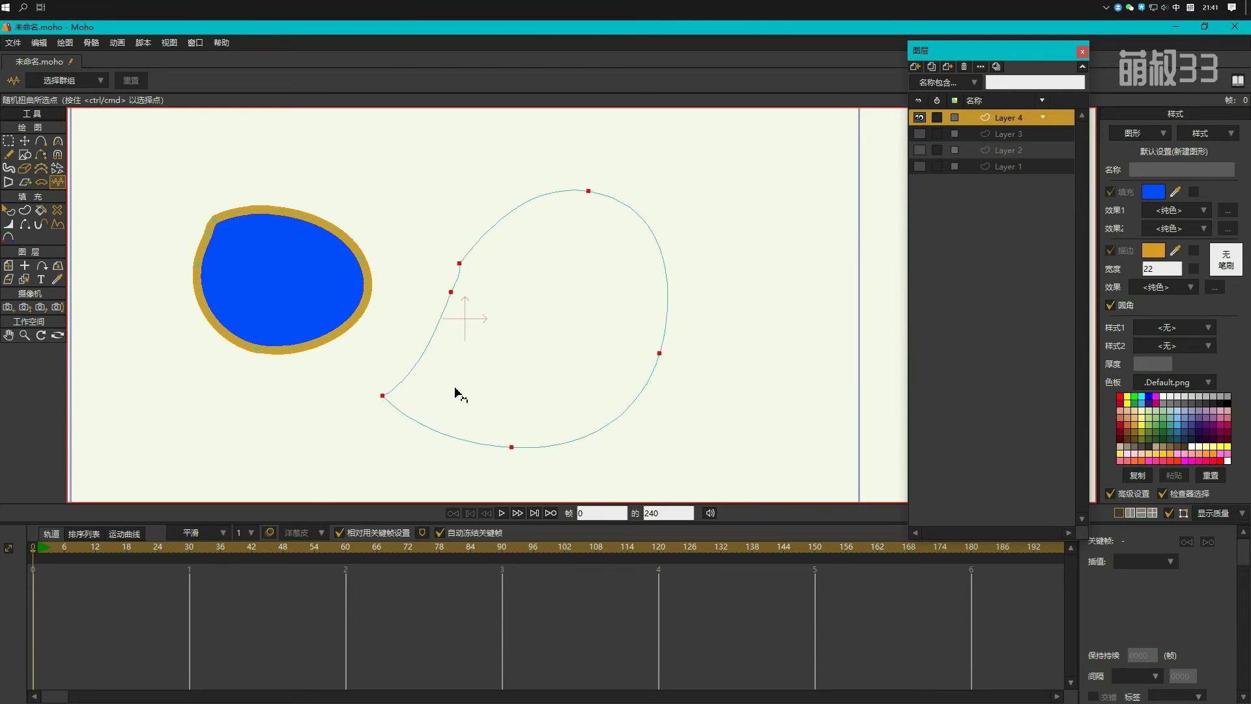
pyautogui.moveTo(459, 394); pyautogui.dragTo(609, 204)
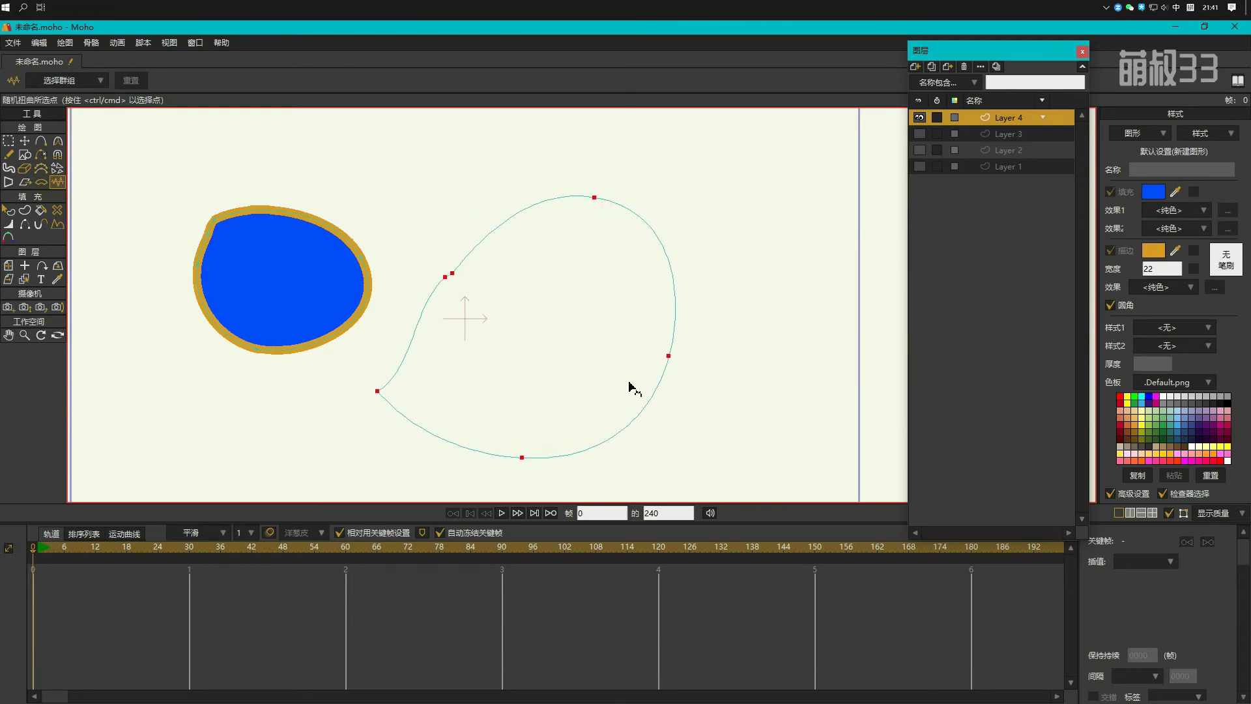
pyautogui.hotkey('ctrl', 'z')
pyautogui.hotkey('ctrl', 'z')
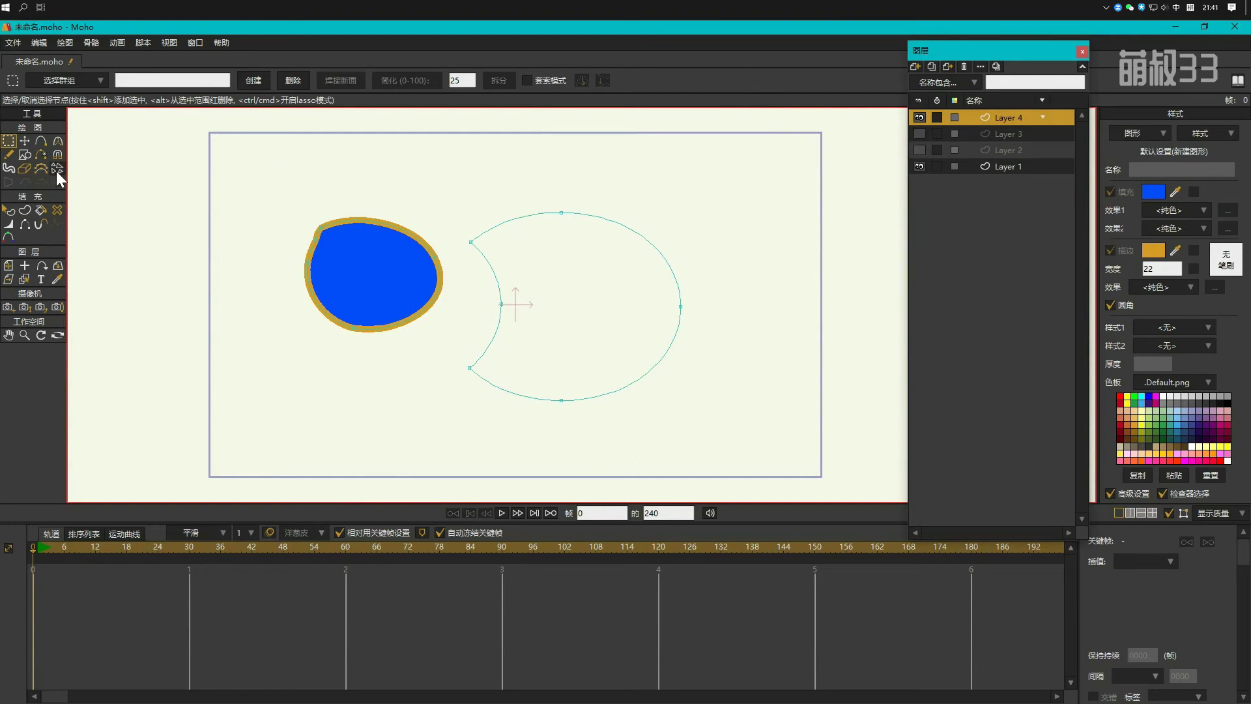
# Step: Paint a winding stroke of Bubbles around and over the blue shape with the Scatter Brush, and undo it
pyautogui.click(57, 169)
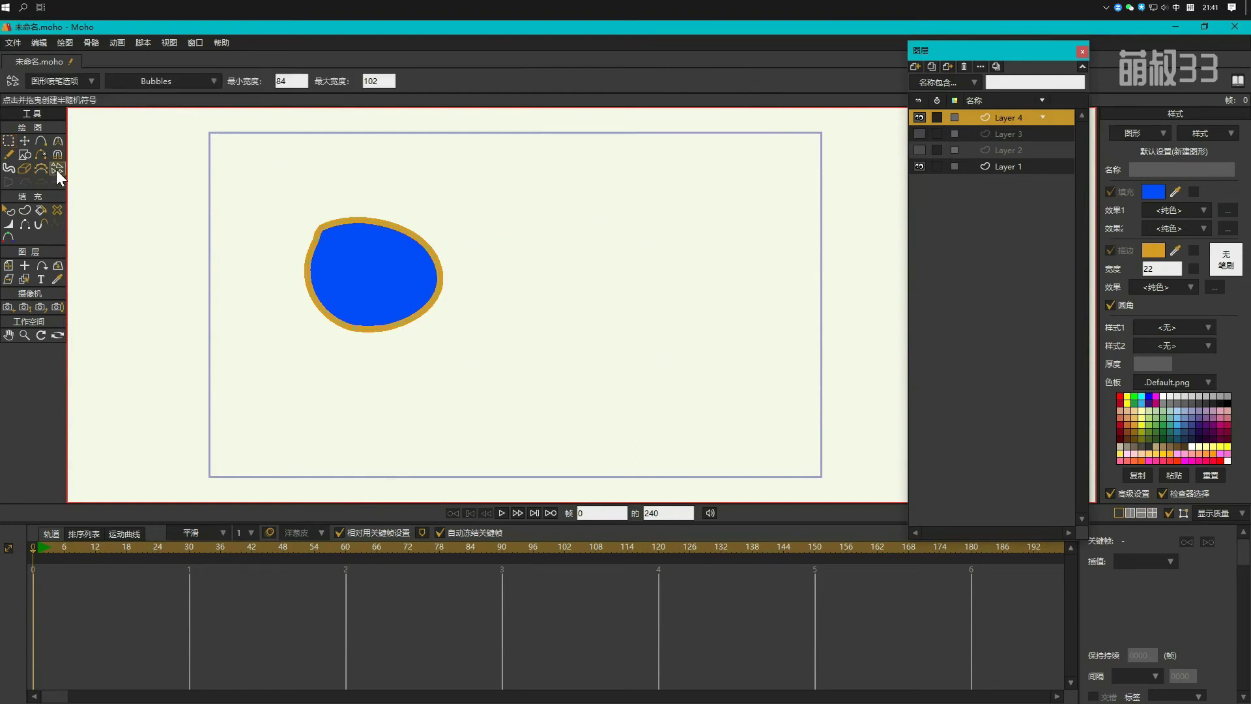
pyautogui.click(172, 78)
pyautogui.click(172, 77)
pyautogui.moveTo(274, 168)
pyautogui.mouseDown()
pyautogui.moveTo(399, 170)
pyautogui.moveTo(269, 250)
pyautogui.moveTo(404, 257)
pyautogui.moveTo(502, 239)
pyautogui.mouseUp()
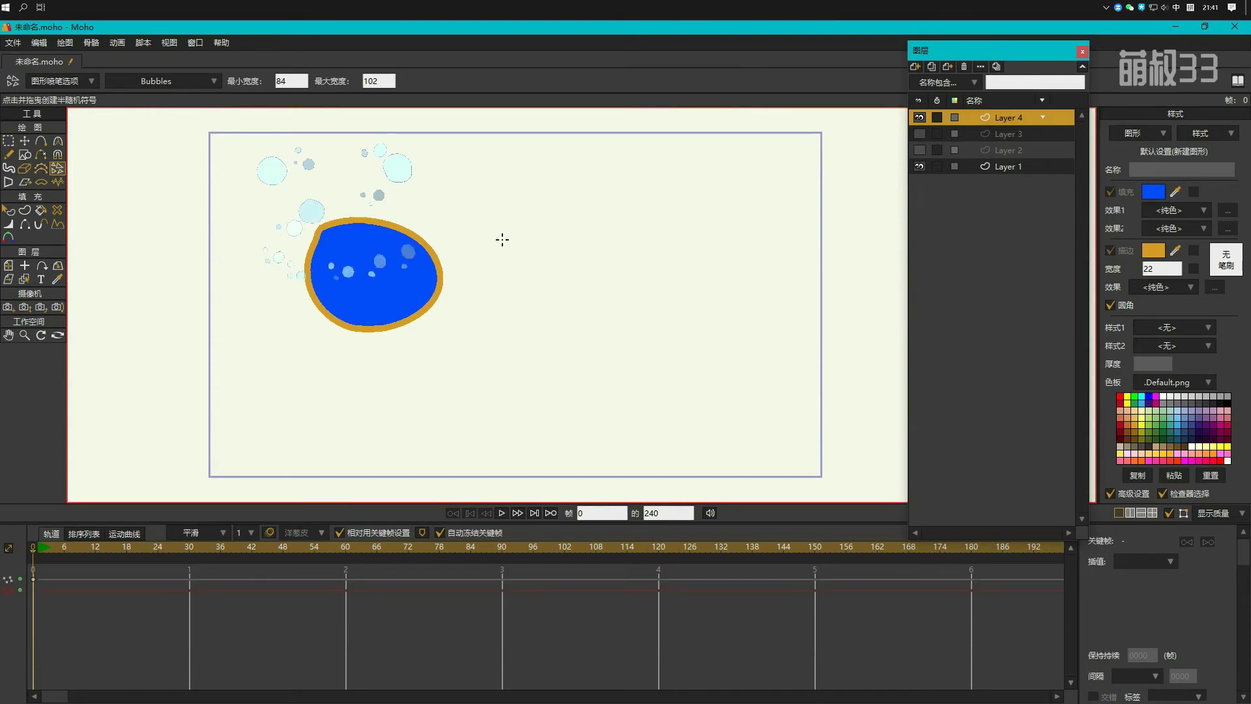
pyautogui.hotkey('ctrl', 'z')
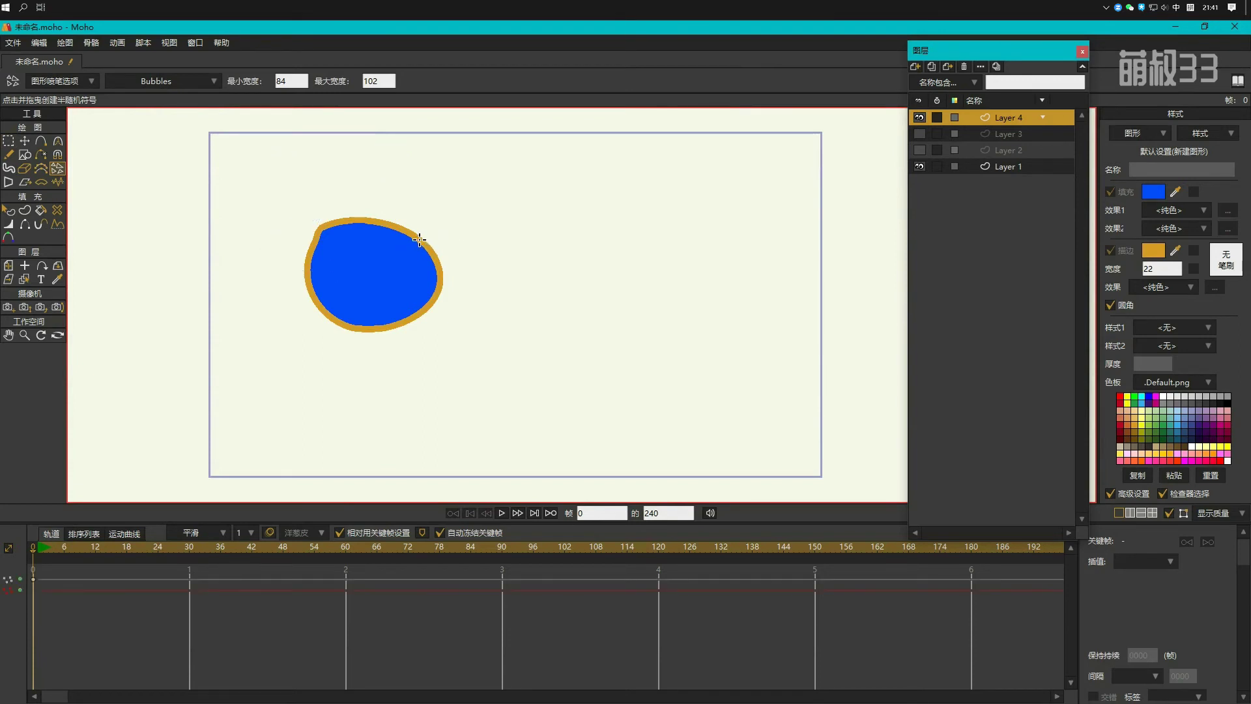
# Step: Select the blue shape, scatter small copies of it using the Scatter Brush's clipboard option, and undo the stroke
pyautogui.scroll(1, 348, 273)
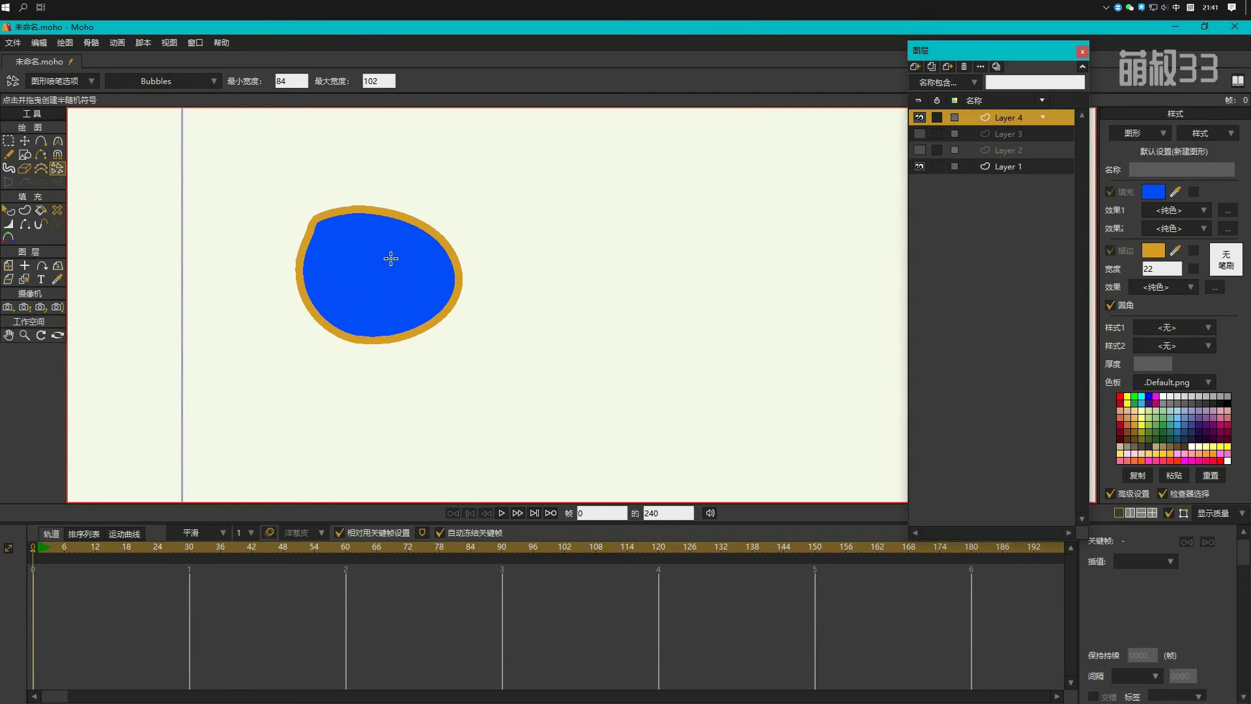
pyautogui.click(9, 141)
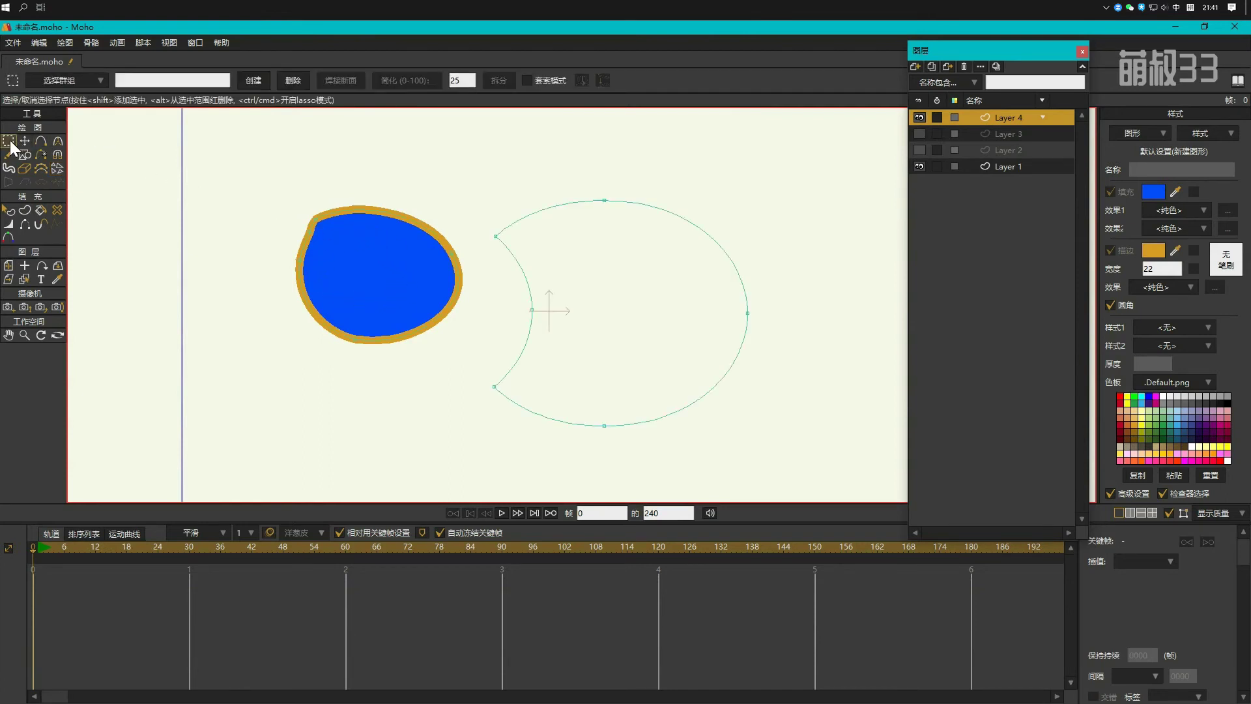
pyautogui.moveTo(216, 177); pyautogui.dragTo(473, 355)
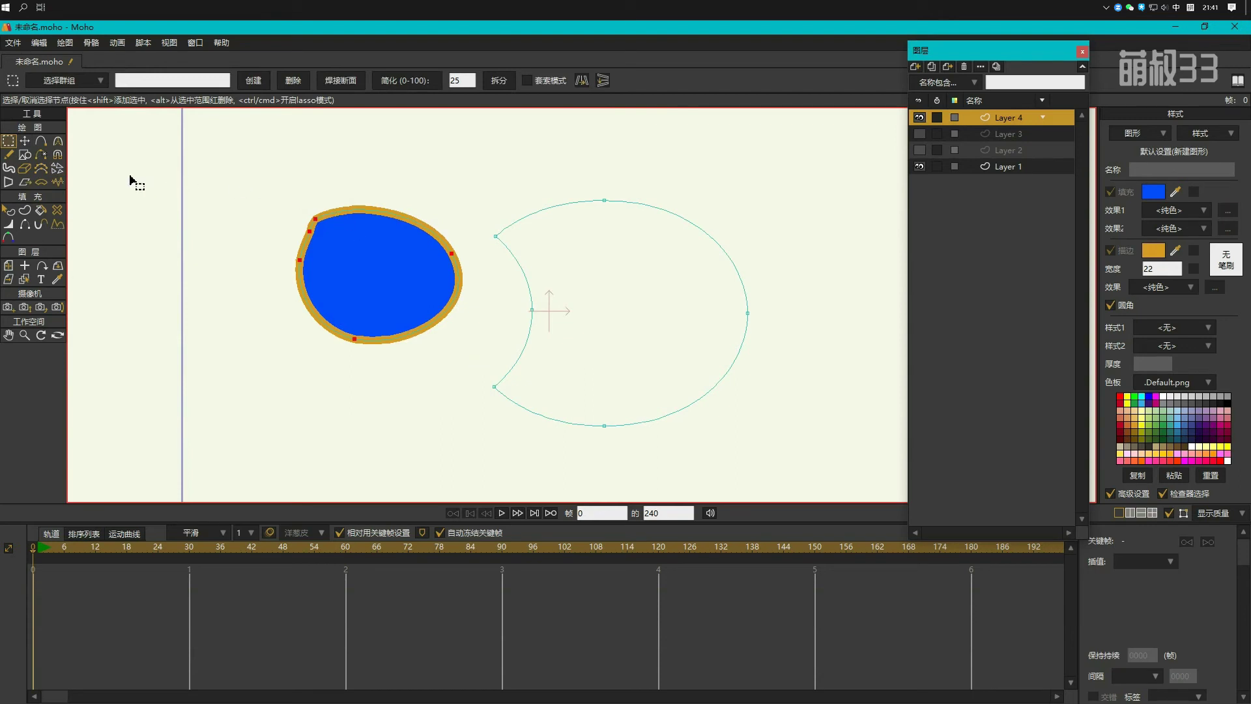
pyautogui.click(57, 167)
pyautogui.click(157, 81)
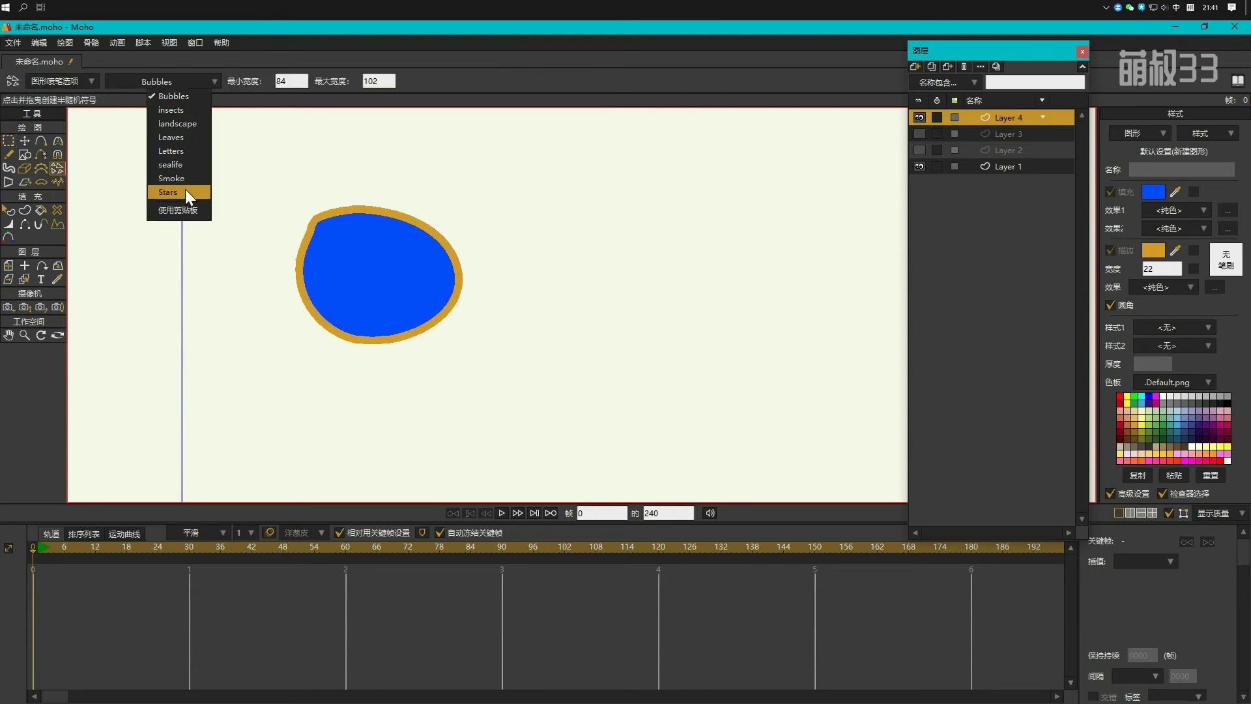
pyautogui.click(186, 209)
pyautogui.moveTo(224, 204)
pyautogui.mouseDown()
pyautogui.moveTo(267, 197)
pyautogui.moveTo(282, 231)
pyautogui.moveTo(235, 269)
pyautogui.moveTo(235, 320)
pyautogui.moveTo(296, 381)
pyautogui.moveTo(435, 383)
pyautogui.moveTo(513, 282)
pyautogui.moveTo(439, 233)
pyautogui.moveTo(385, 328)
pyautogui.moveTo(454, 365)
pyautogui.moveTo(584, 358)
pyautogui.moveTo(658, 332)
pyautogui.moveTo(676, 282)
pyautogui.mouseUp()
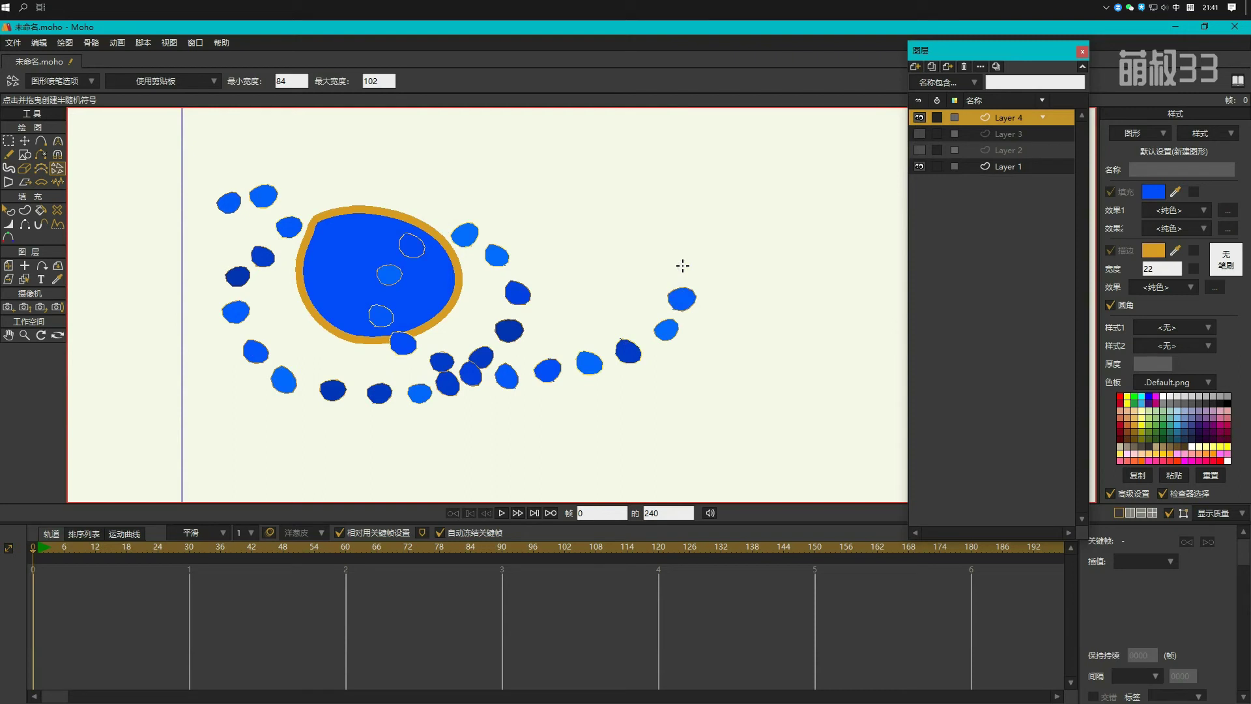
pyautogui.hotkey('ctrl', 'z')
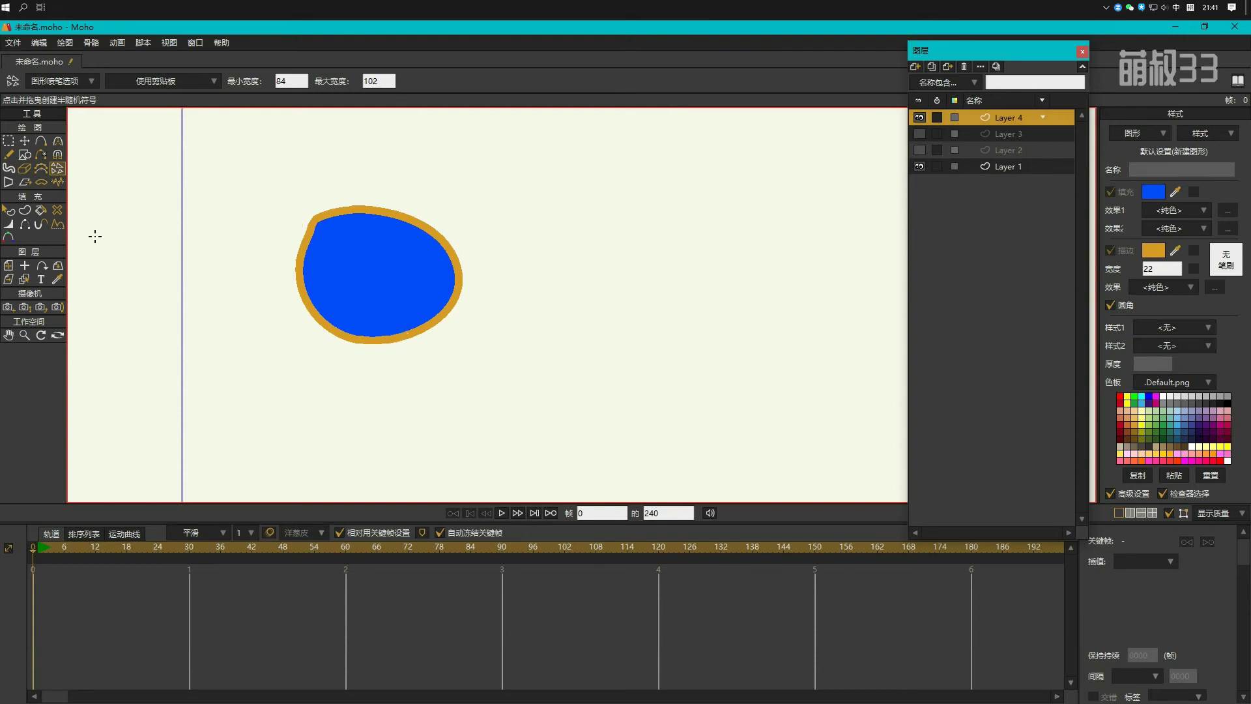
# Step: Thicken the blue shape's stroke at its right-hand point to 522 percent with the Line Width tool
pyautogui.click(9, 224)
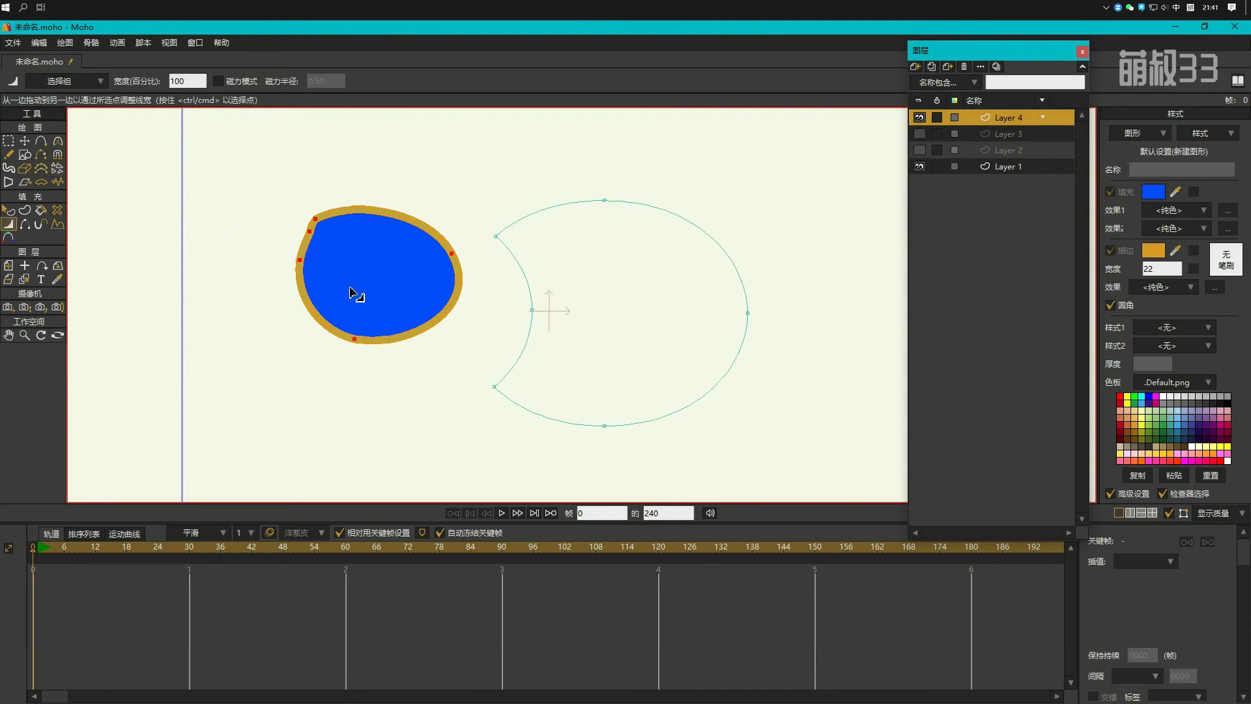
pyautogui.scroll(1, 354, 291)
pyautogui.scroll(1, 411, 283)
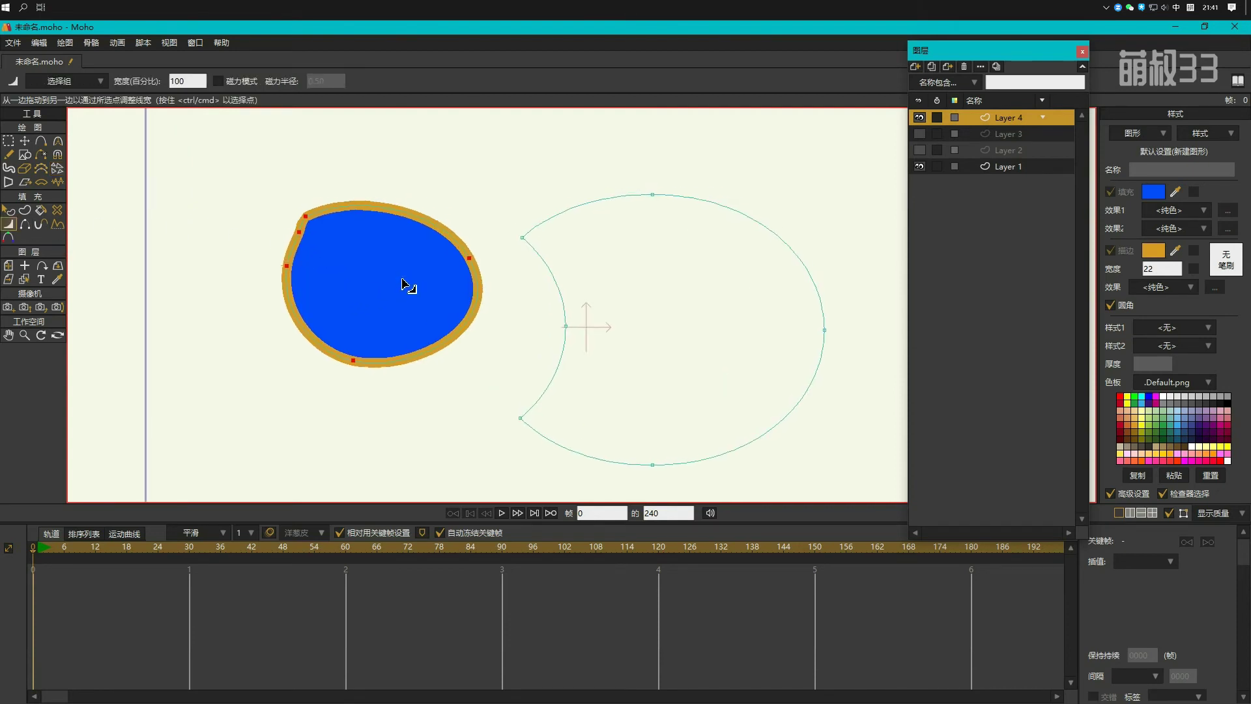
pyautogui.click(470, 261)
pyautogui.moveTo(470, 262)
pyautogui.mouseDown()
pyautogui.moveTo(687, 263)
pyautogui.moveTo(526, 268)
pyautogui.moveTo(608, 268)
pyautogui.mouseUp()
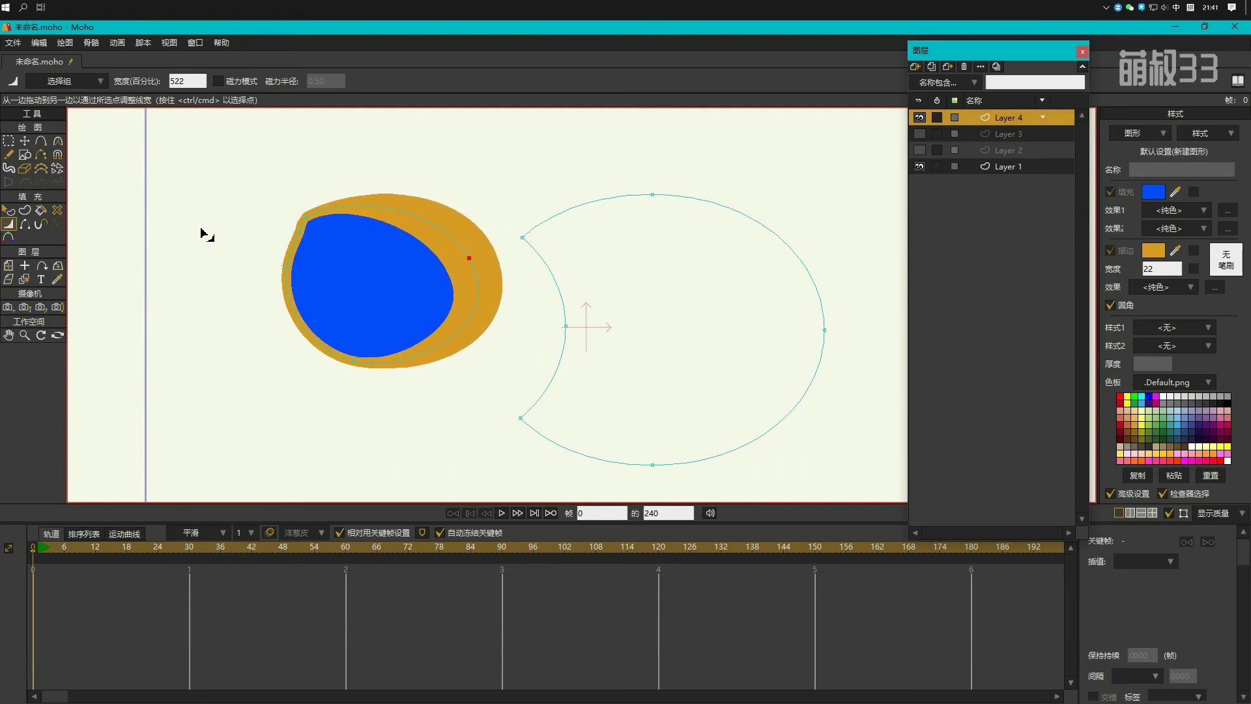
# Step: Select the blue shape, try a stroke width of 10, adjust the width to 19, and deselect the shape
pyautogui.click(9, 210)
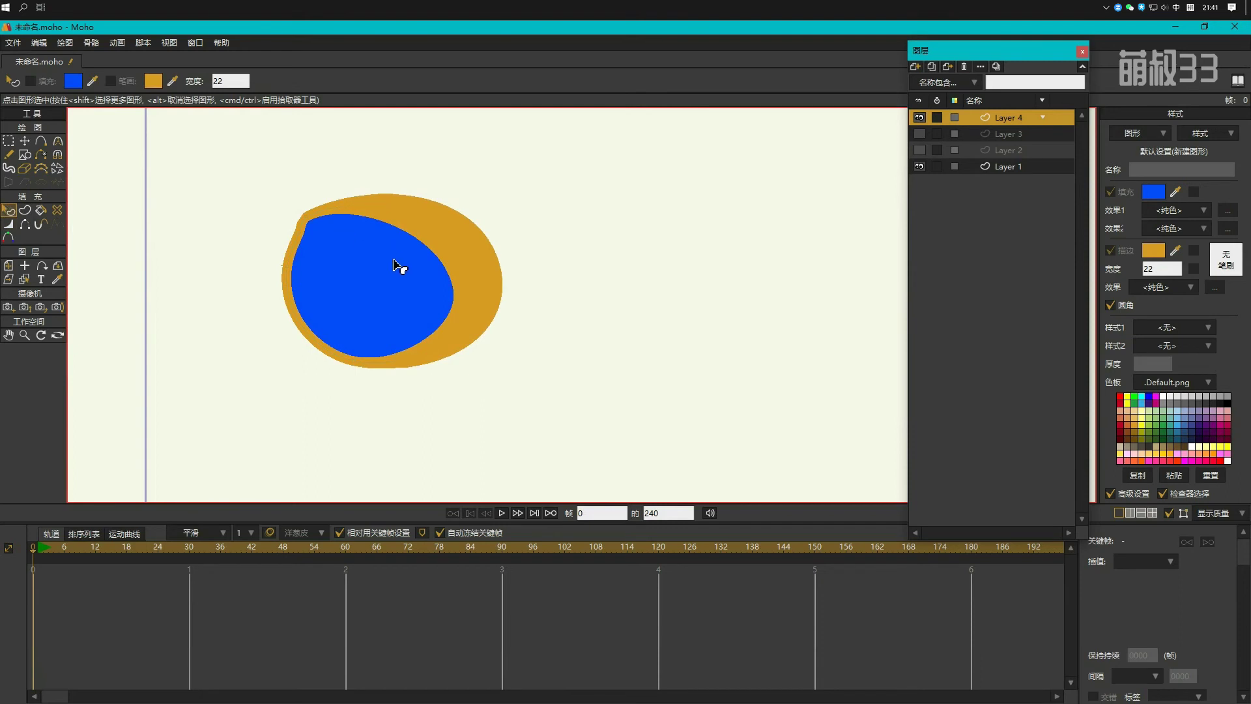
pyautogui.click(399, 265)
pyautogui.click(1154, 269)
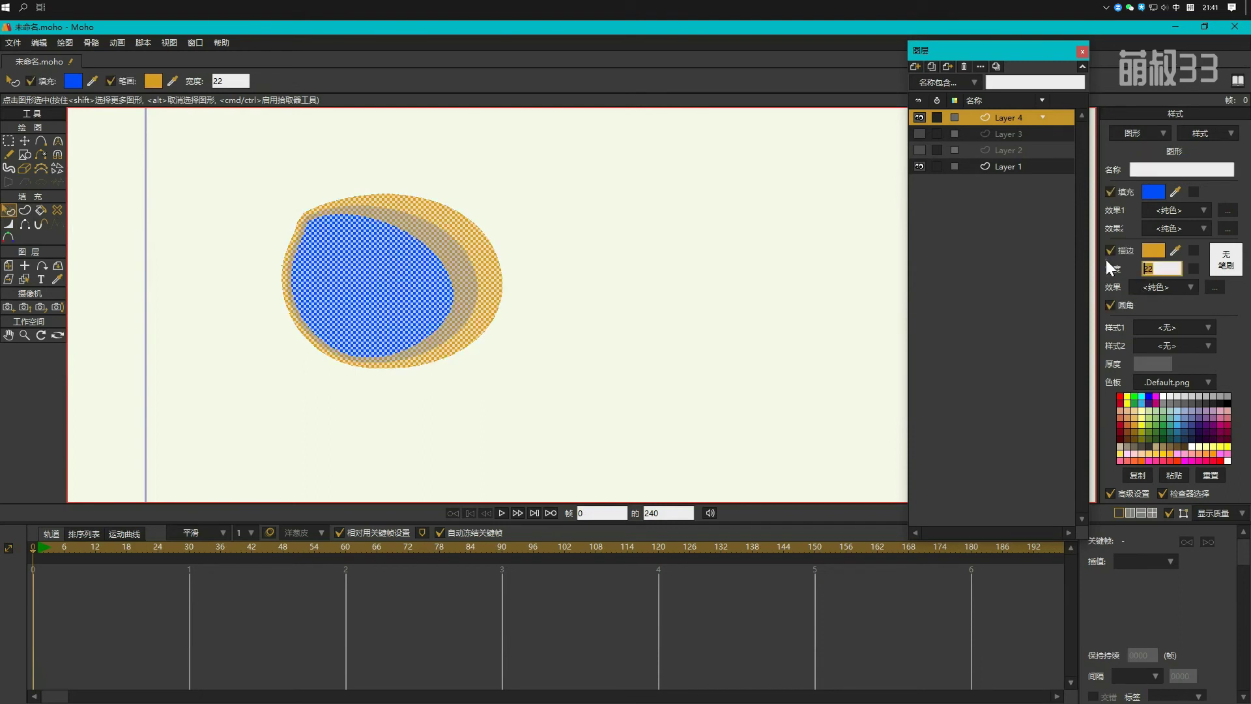
pyautogui.write('10')
pyautogui.press('Return')
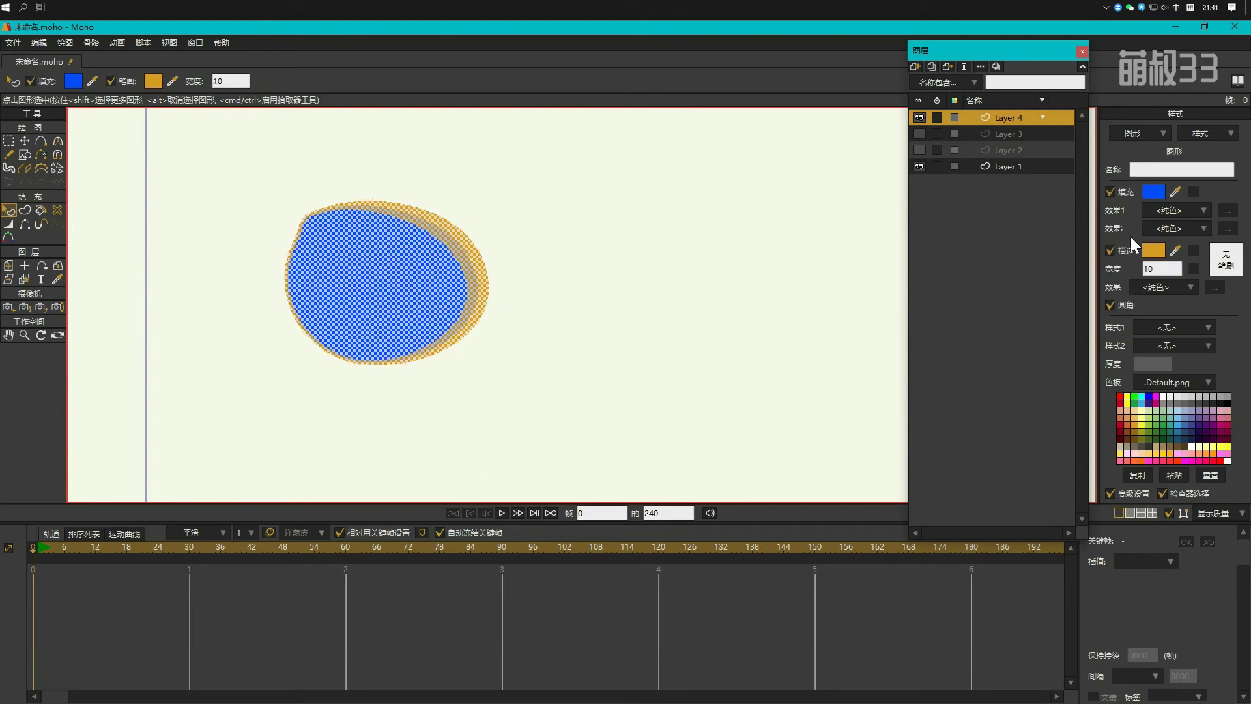
pyautogui.scroll(1, 1164, 269)
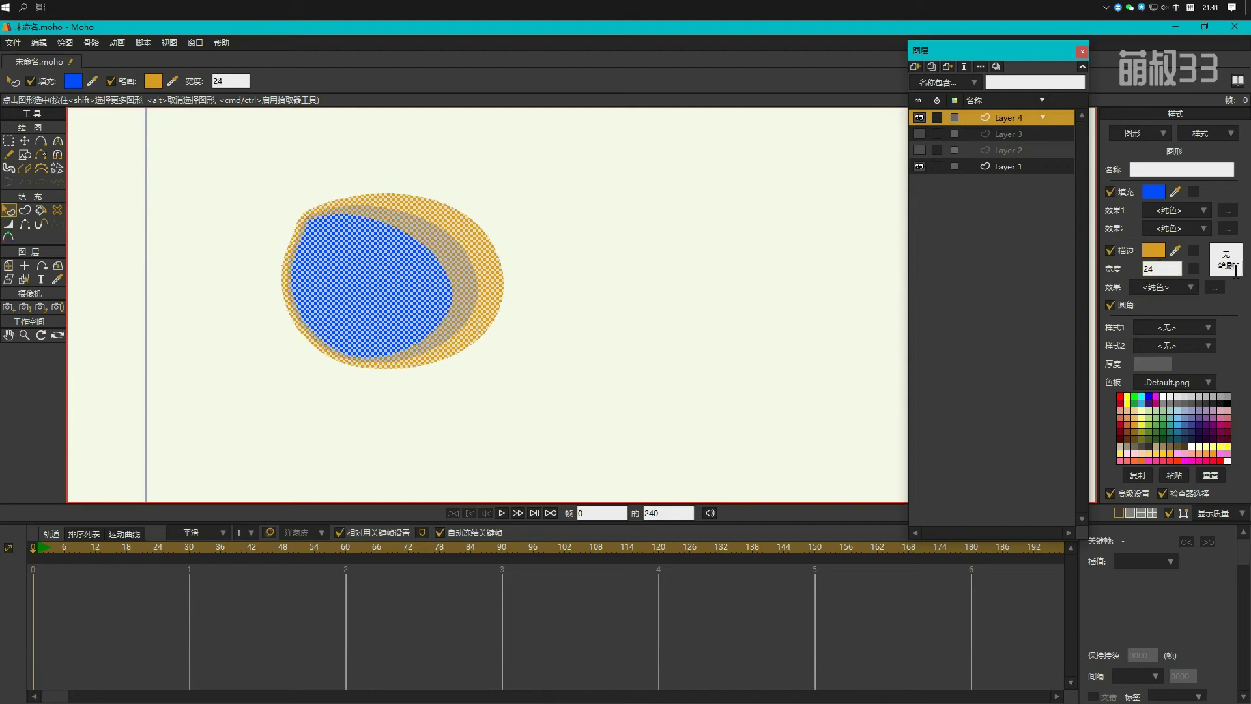
pyautogui.scroll(8, 1169, 272)
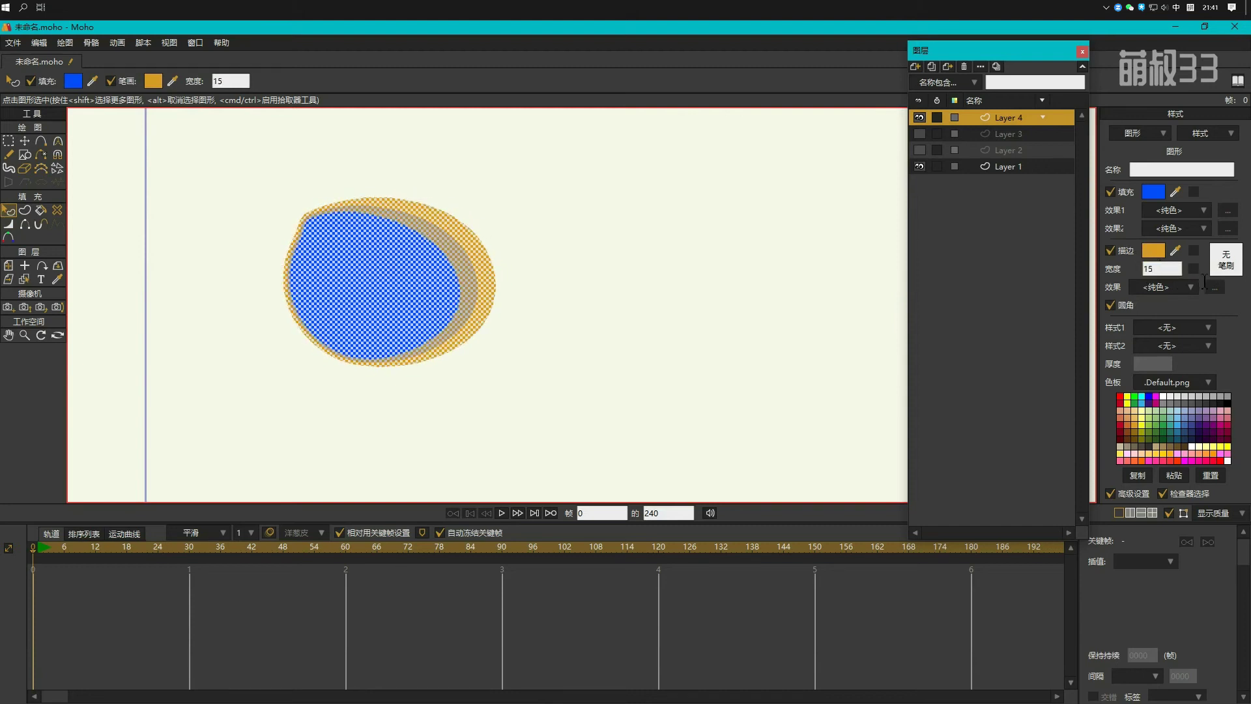
pyautogui.click(620, 346)
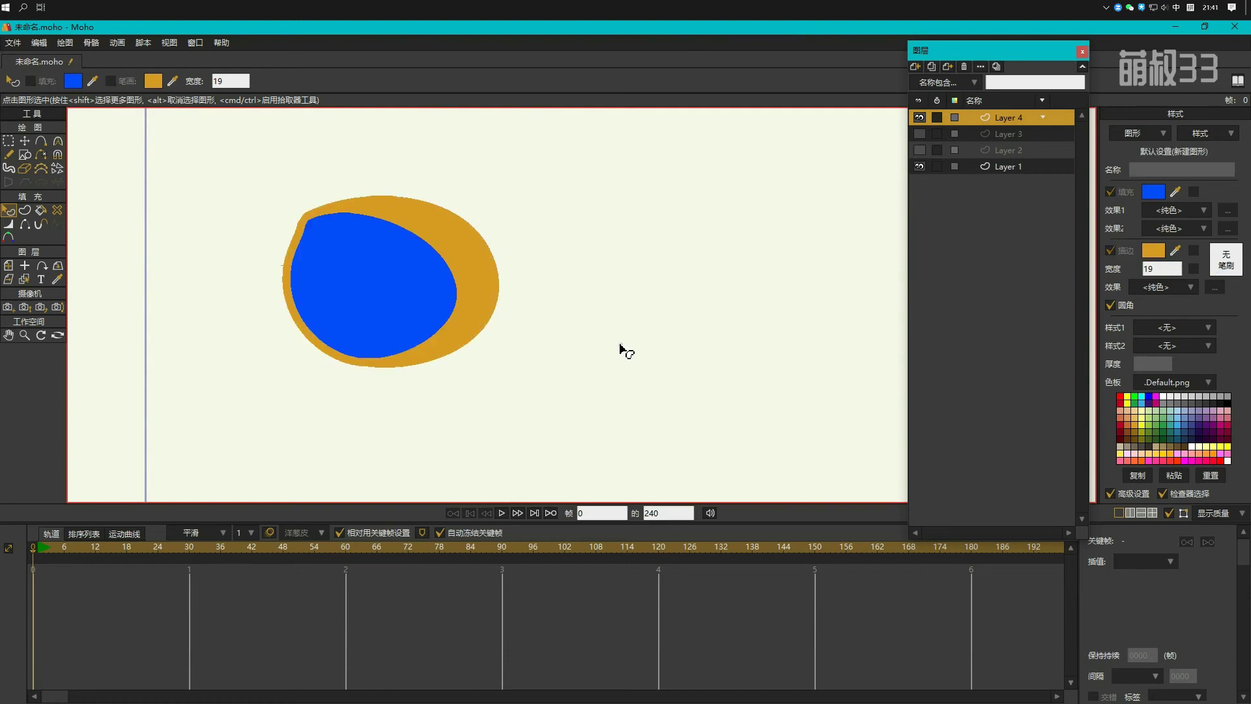
# Step: Hide the stroke along the blue shape's top edge with the Hide Edge tool and show it again
pyautogui.click(26, 223)
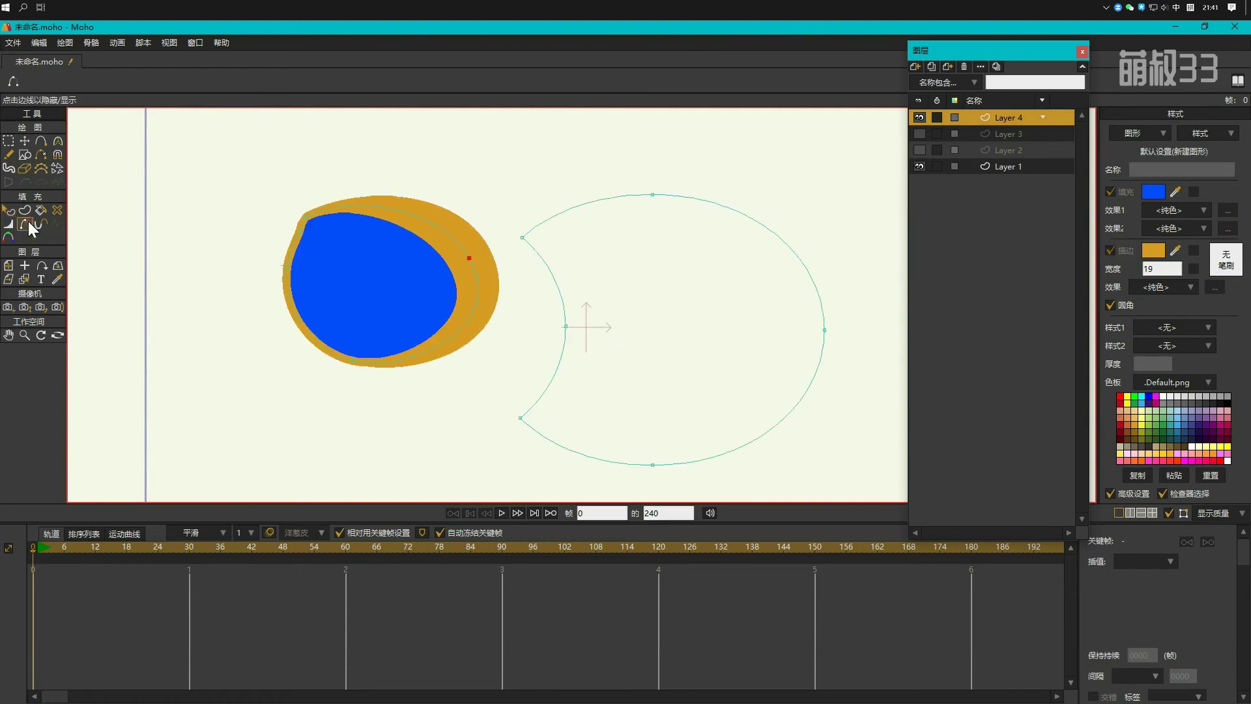
pyautogui.click(383, 207)
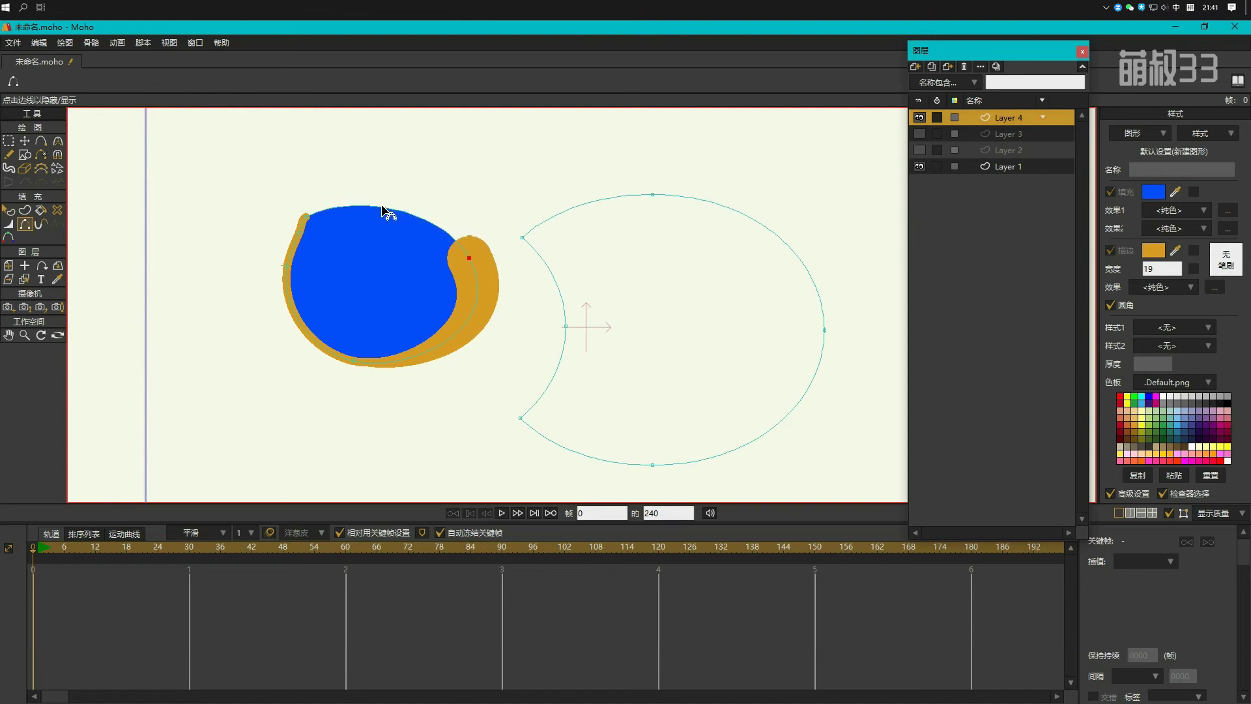
pyautogui.click(385, 210)
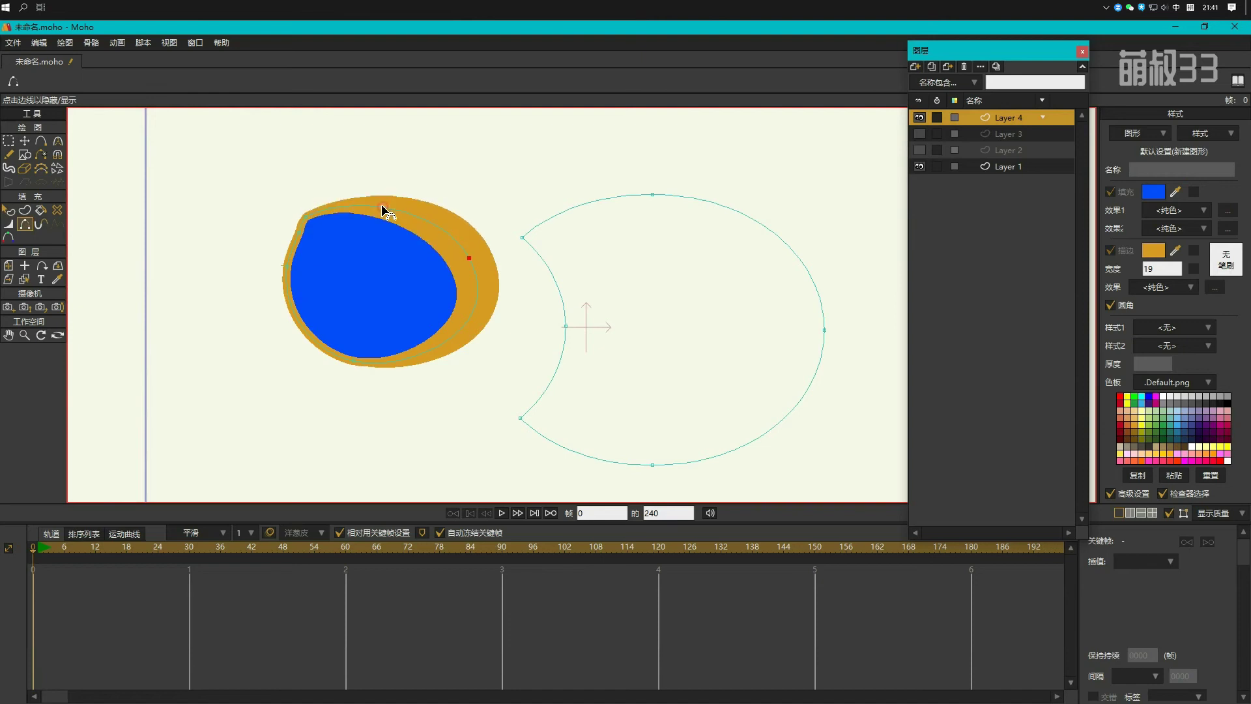
# Step: Shorten the blue shape's stroke with the Stroke Exposure tool to about 22.3 percent start and 82.4 percent end
pyautogui.click(43, 225)
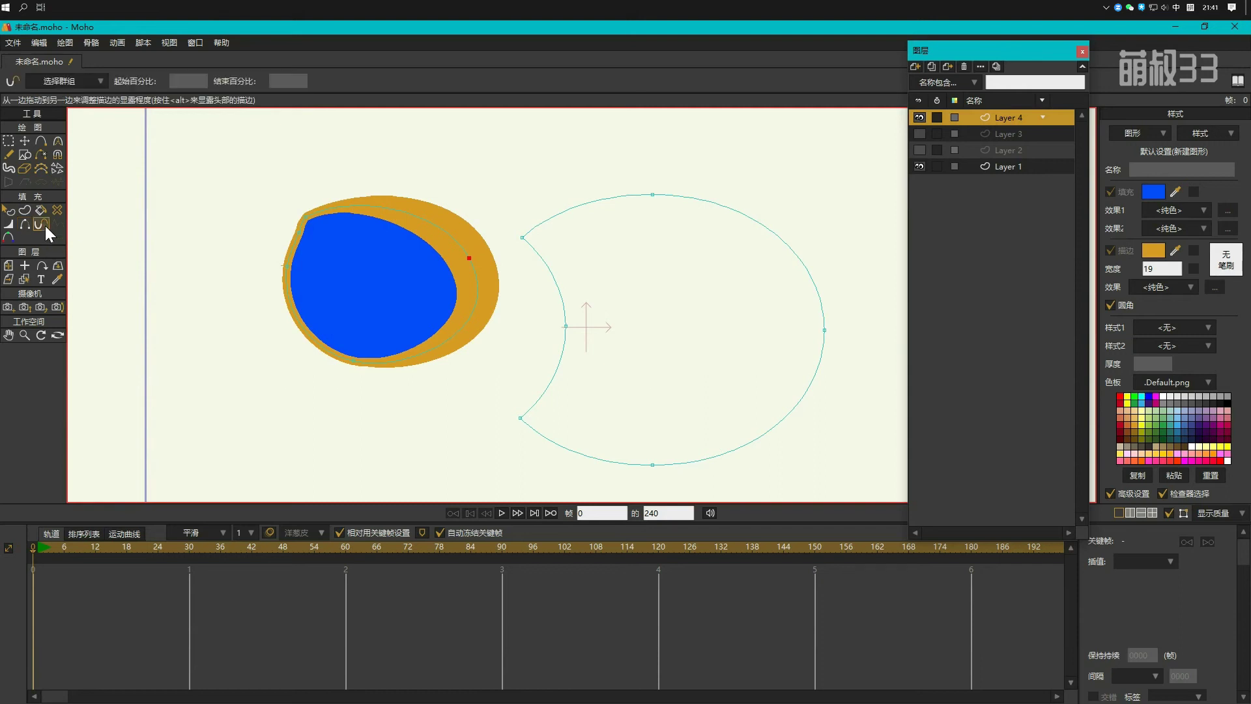
pyautogui.click(405, 213)
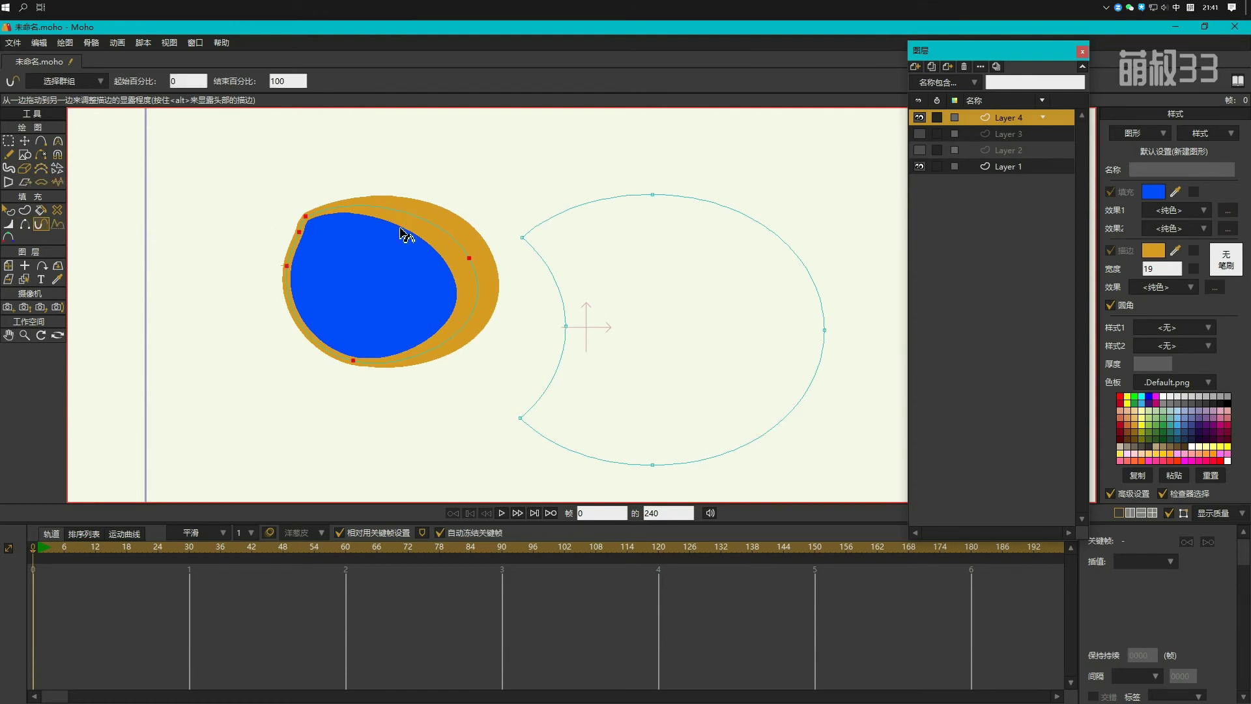
pyautogui.moveTo(382, 227); pyautogui.dragTo(209, 228)
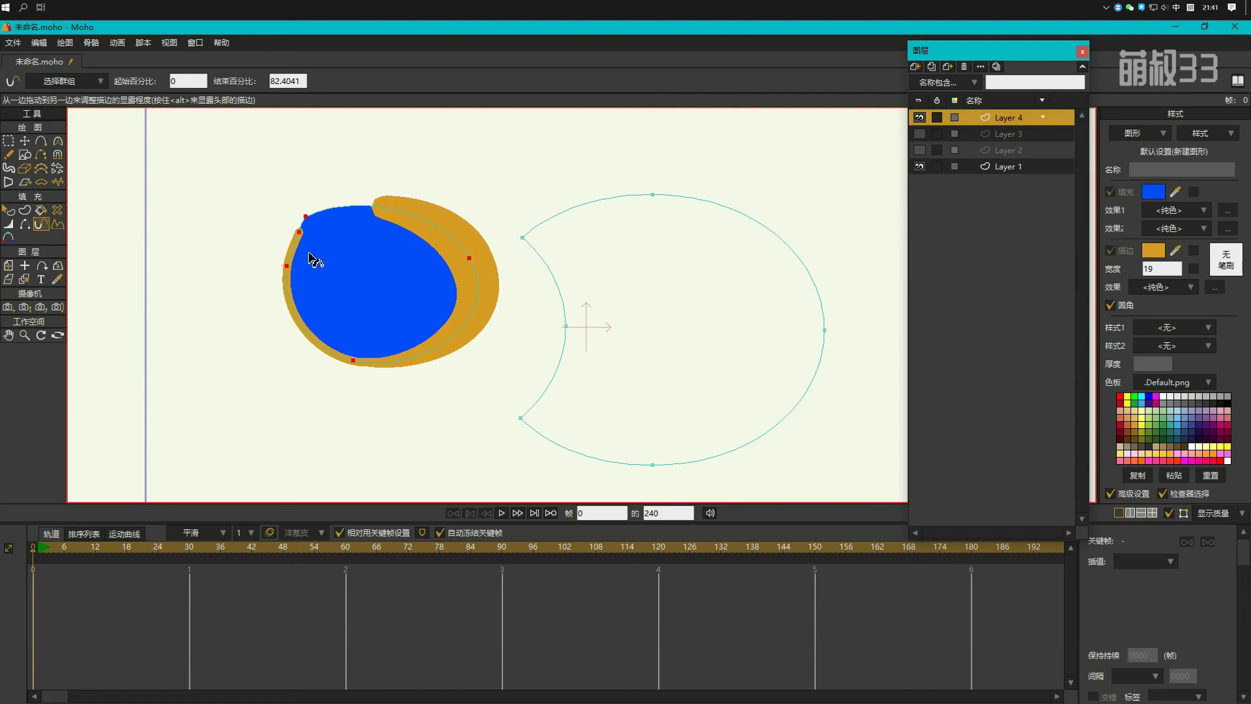
pyautogui.moveTo(329, 259); pyautogui.dragTo(552, 254)
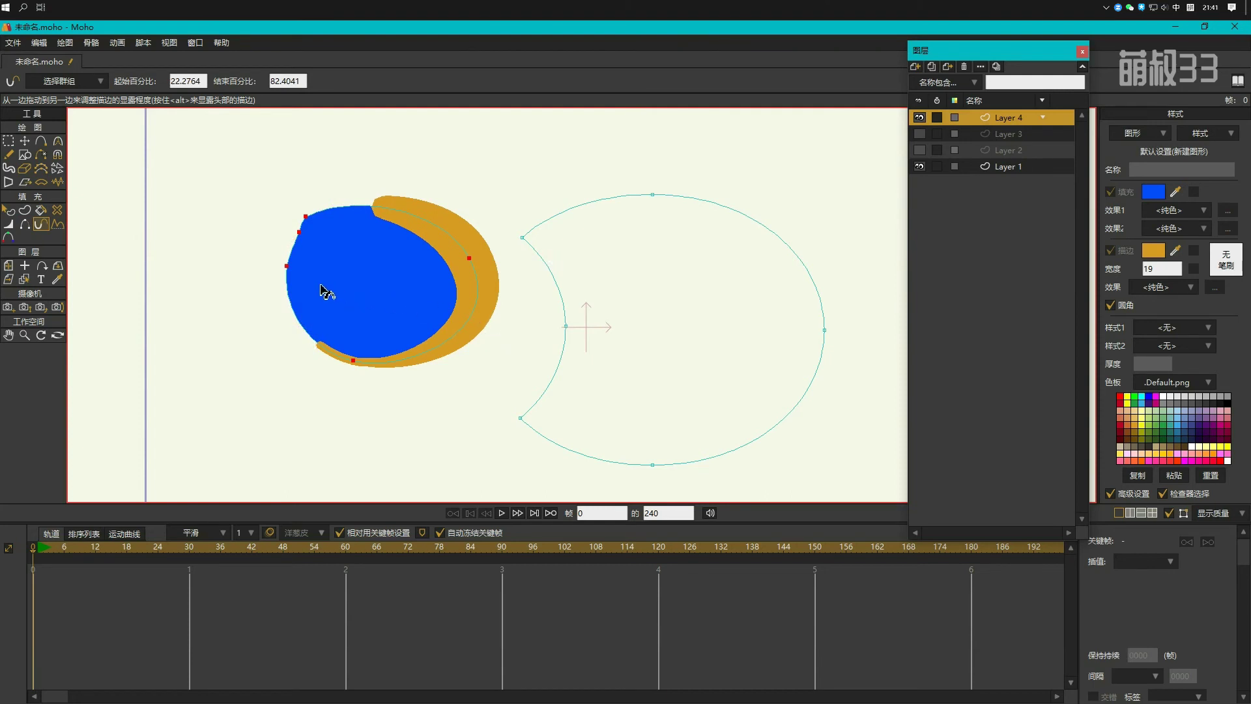
# Step: Hide Layer 4 and draw a near-circular ellipse with the current blue fill and orange stroke on Layer 1
pyautogui.click(57, 225)
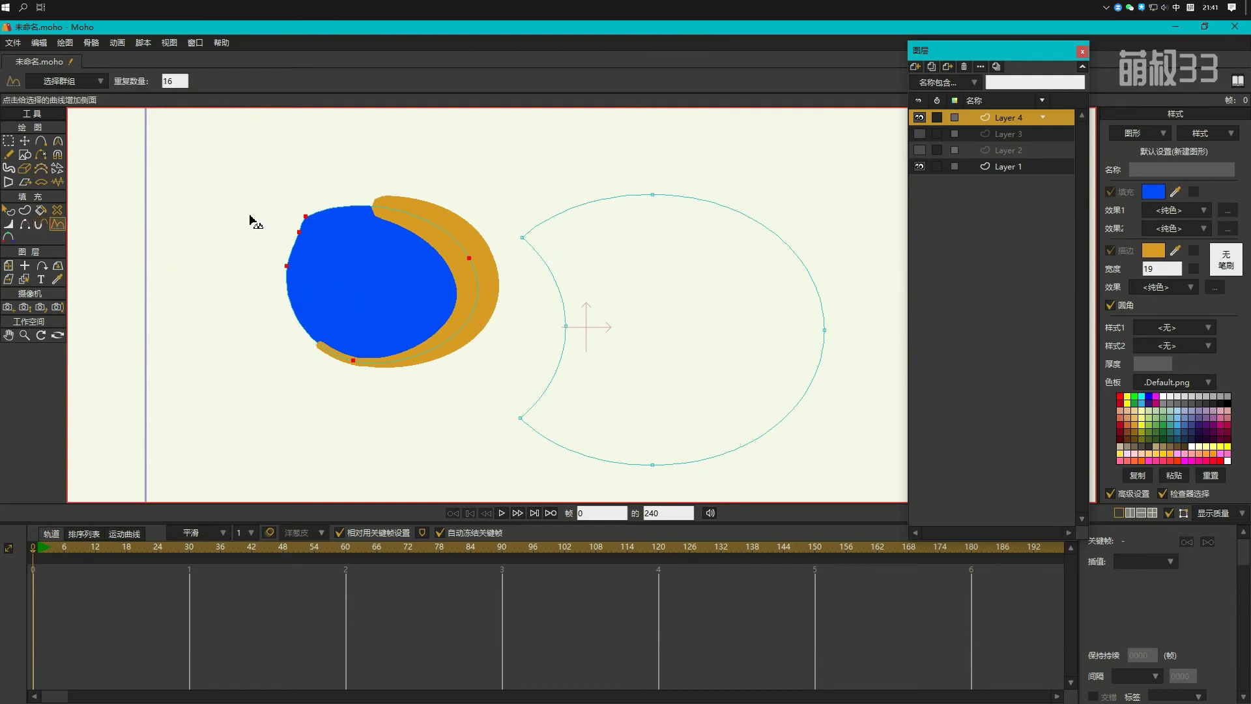
pyautogui.click(920, 118)
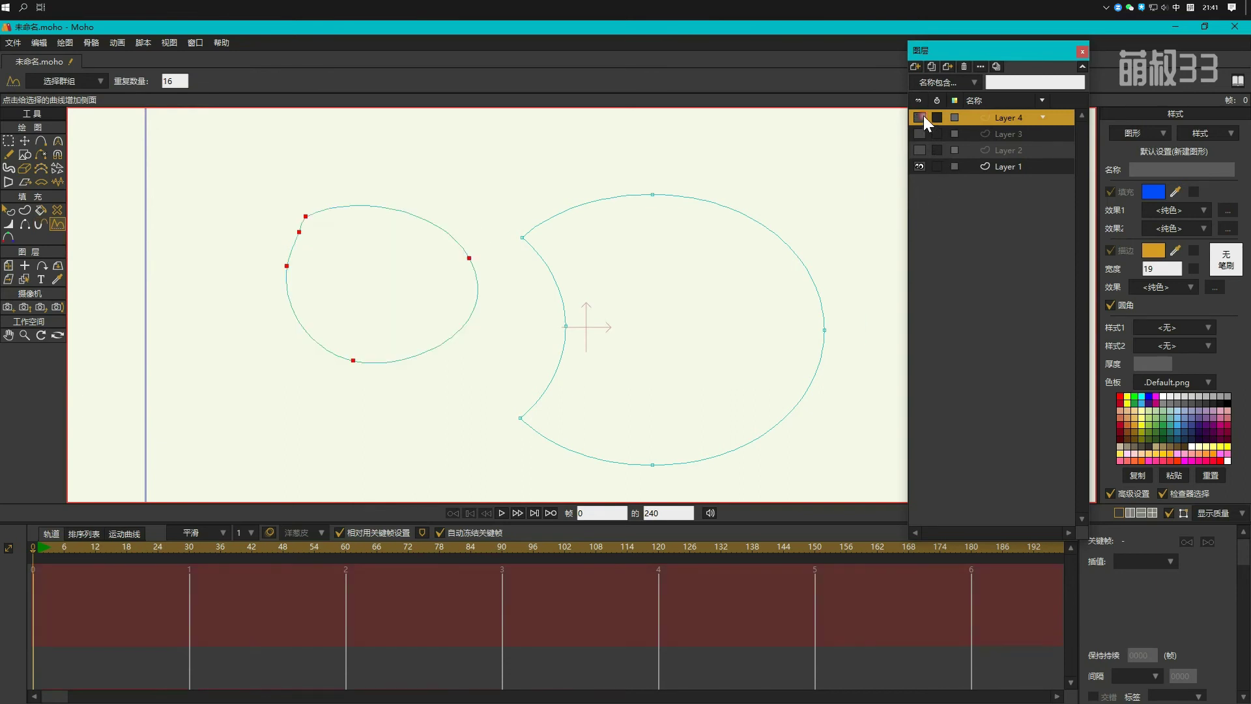
pyautogui.click(1003, 166)
pyautogui.click(25, 154)
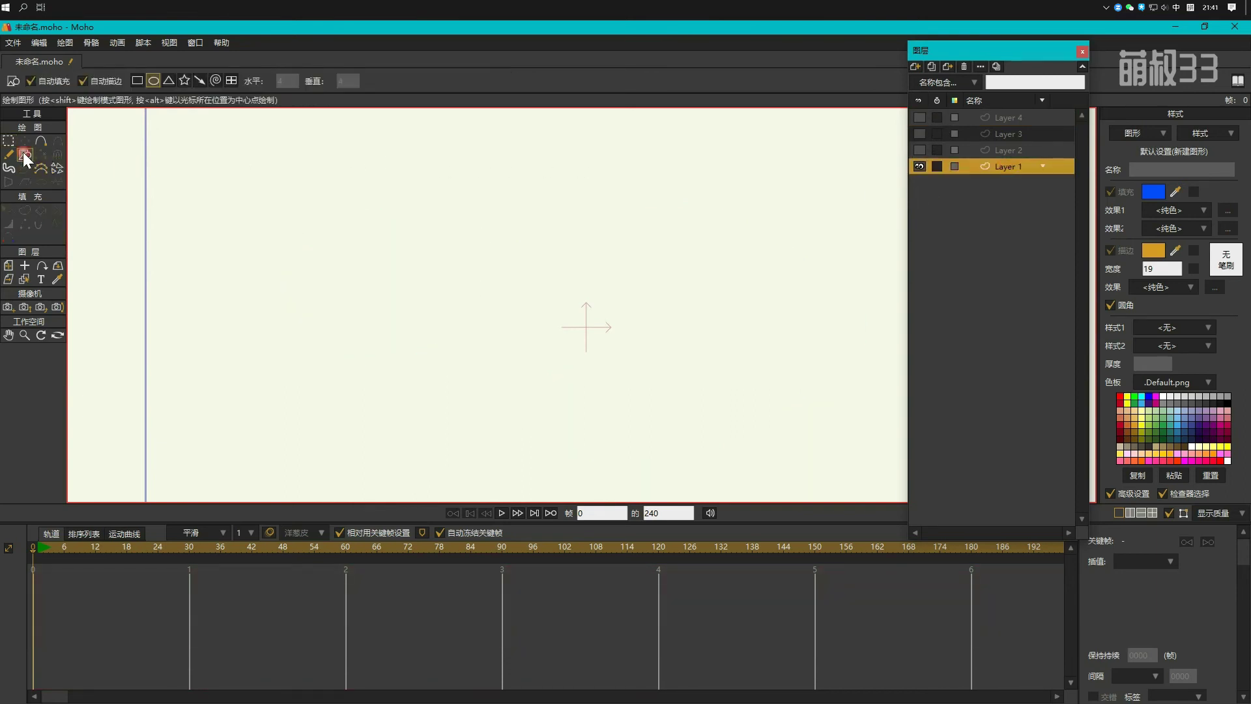
pyautogui.moveTo(417, 206); pyautogui.dragTo(637, 405)
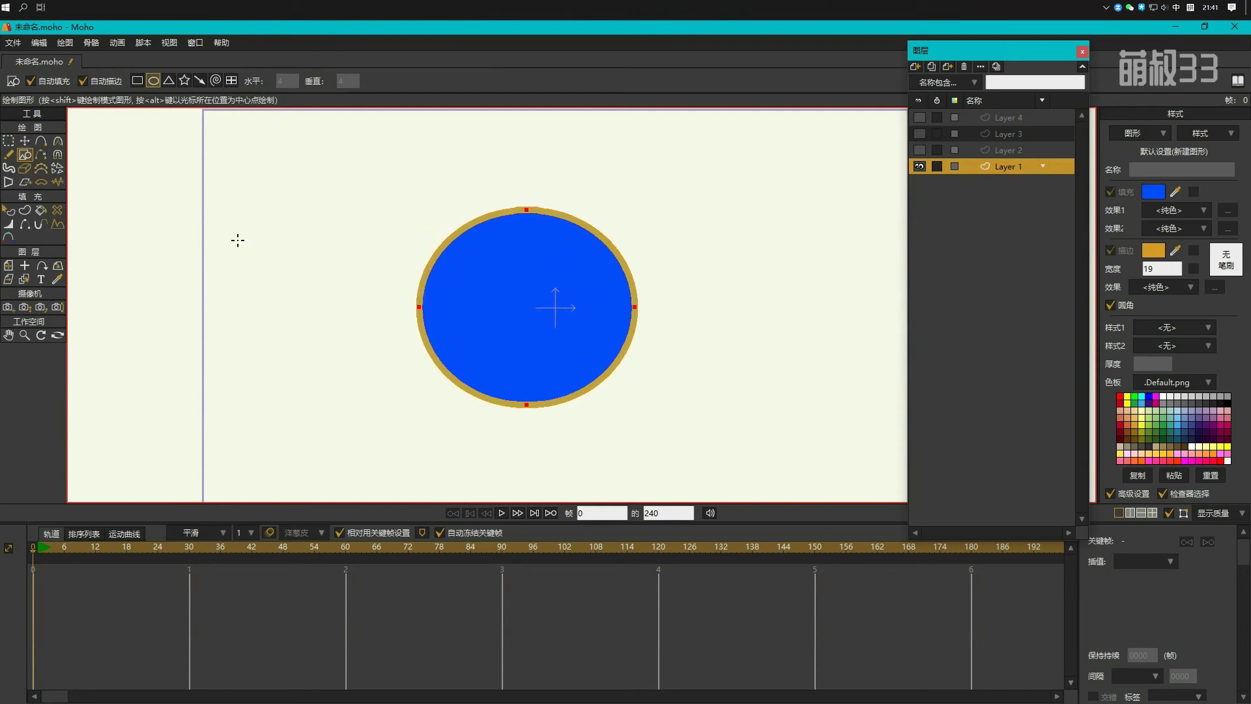
# Step: Draw a small open peak with a sharp corner above the circle using the Add Point tool
pyautogui.click(41, 141)
pyautogui.click(275, 81)
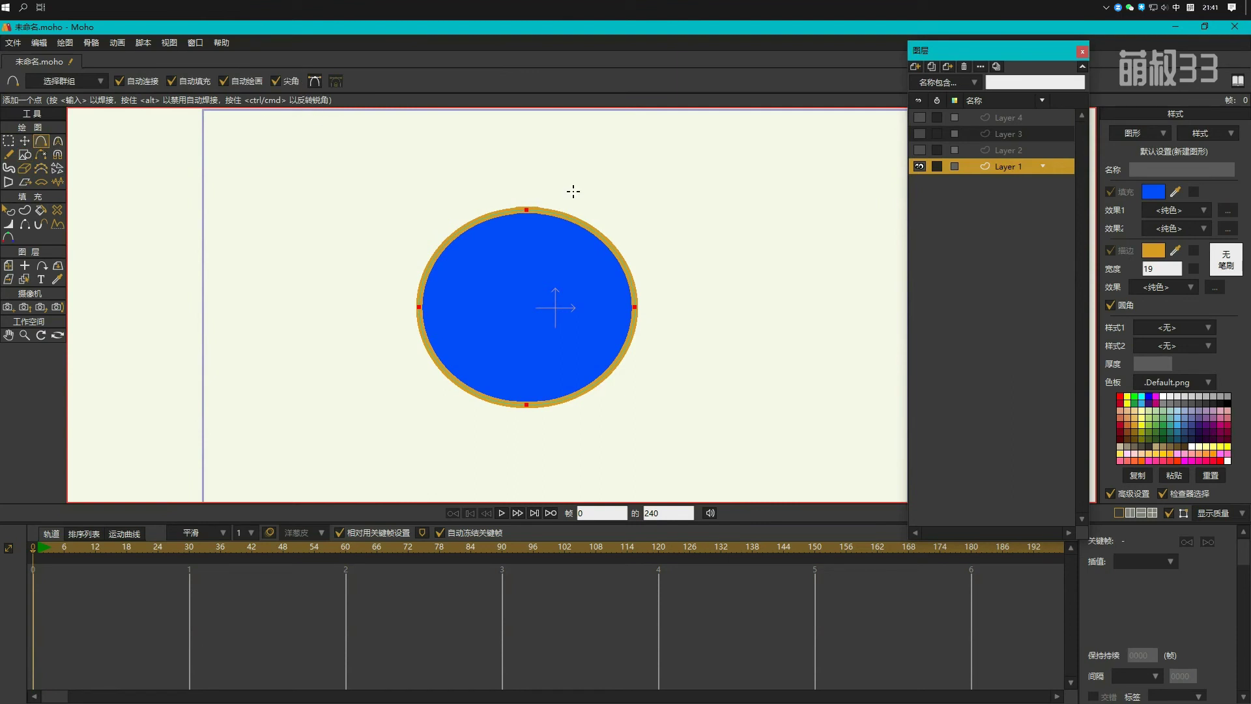
pyautogui.moveTo(539, 155); pyautogui.dragTo(524, 184)
# Step: Select the blue circle and apply the small peak as its curve profile with 16 repeats
pyautogui.click(8, 141)
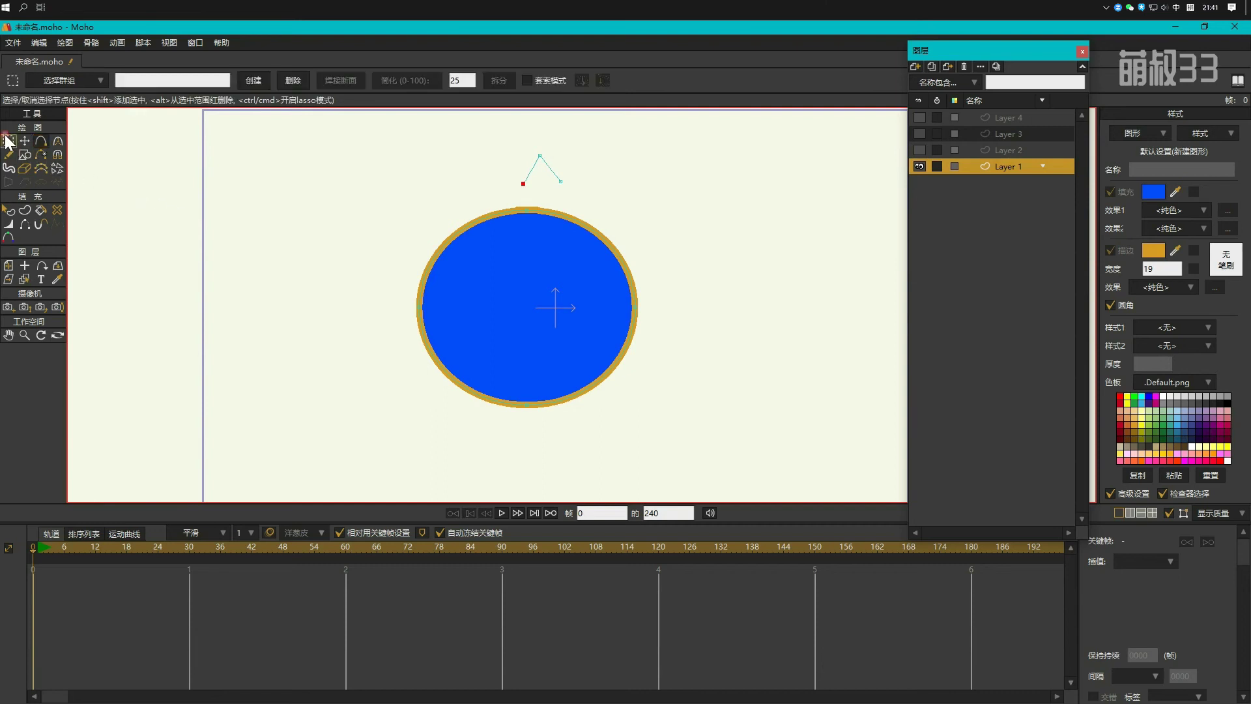
pyautogui.click(467, 226)
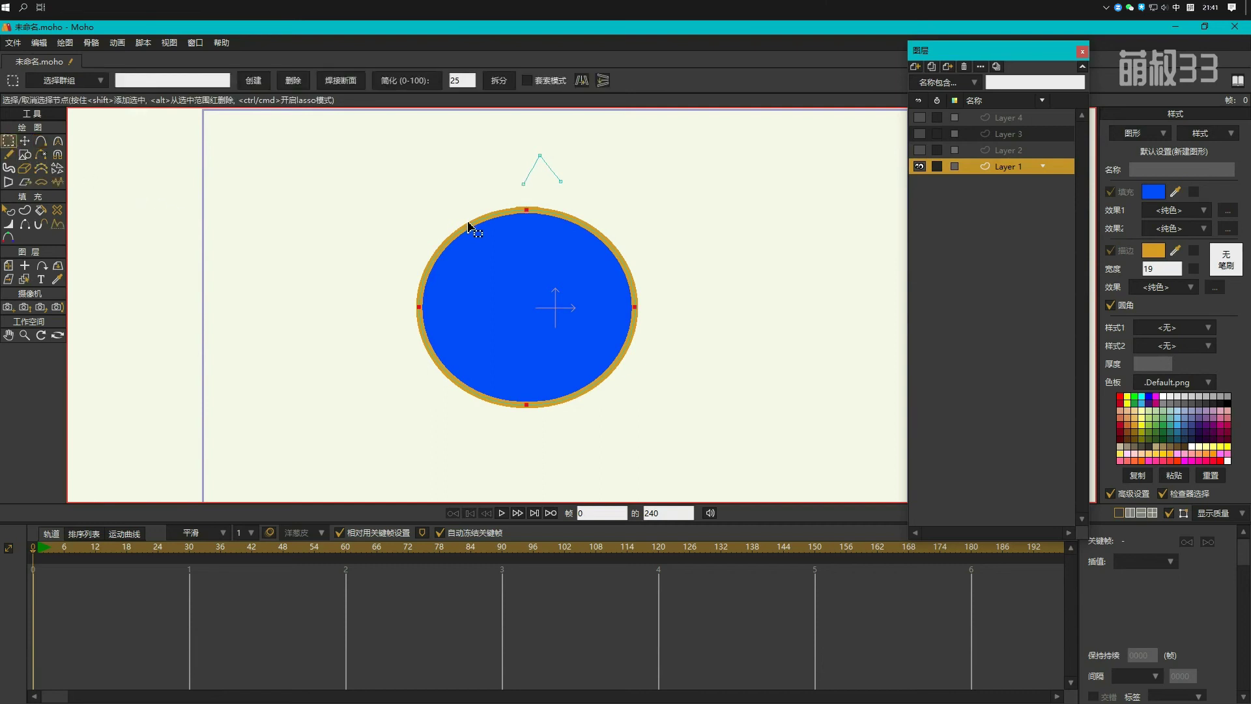
pyautogui.click(57, 225)
pyautogui.click(561, 181)
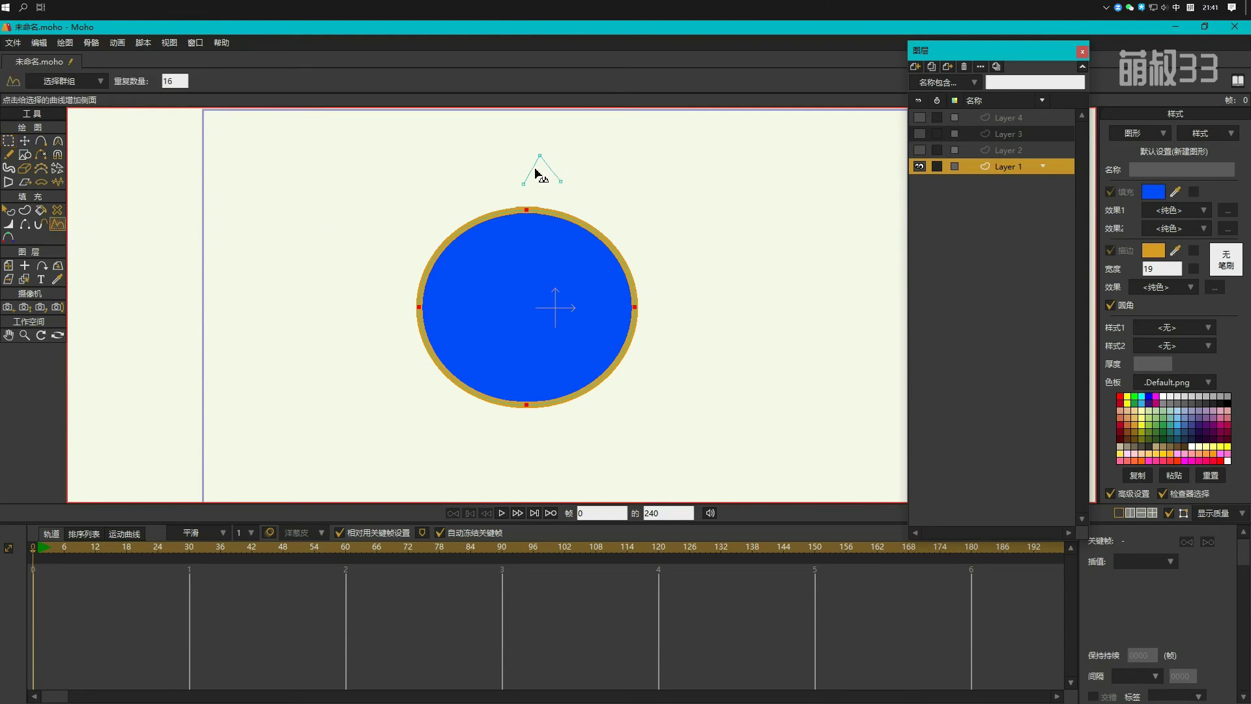
pyautogui.click(532, 174)
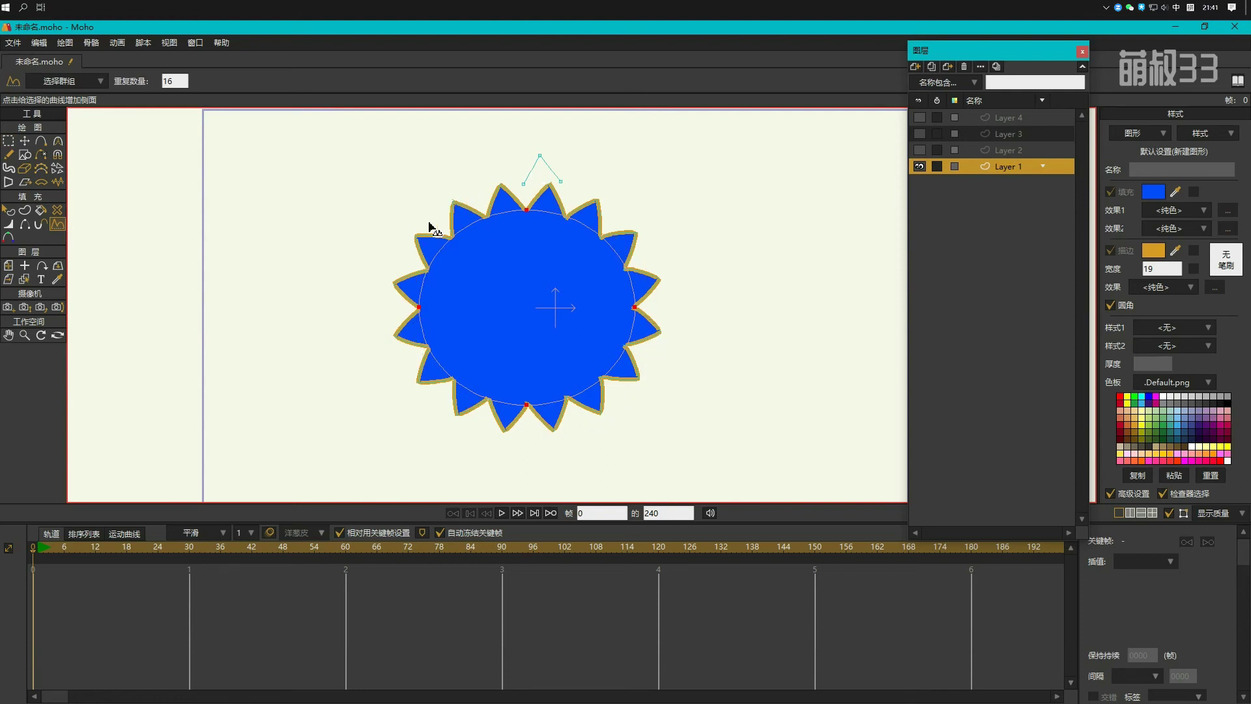
pyautogui.scroll(1, 567, 365)
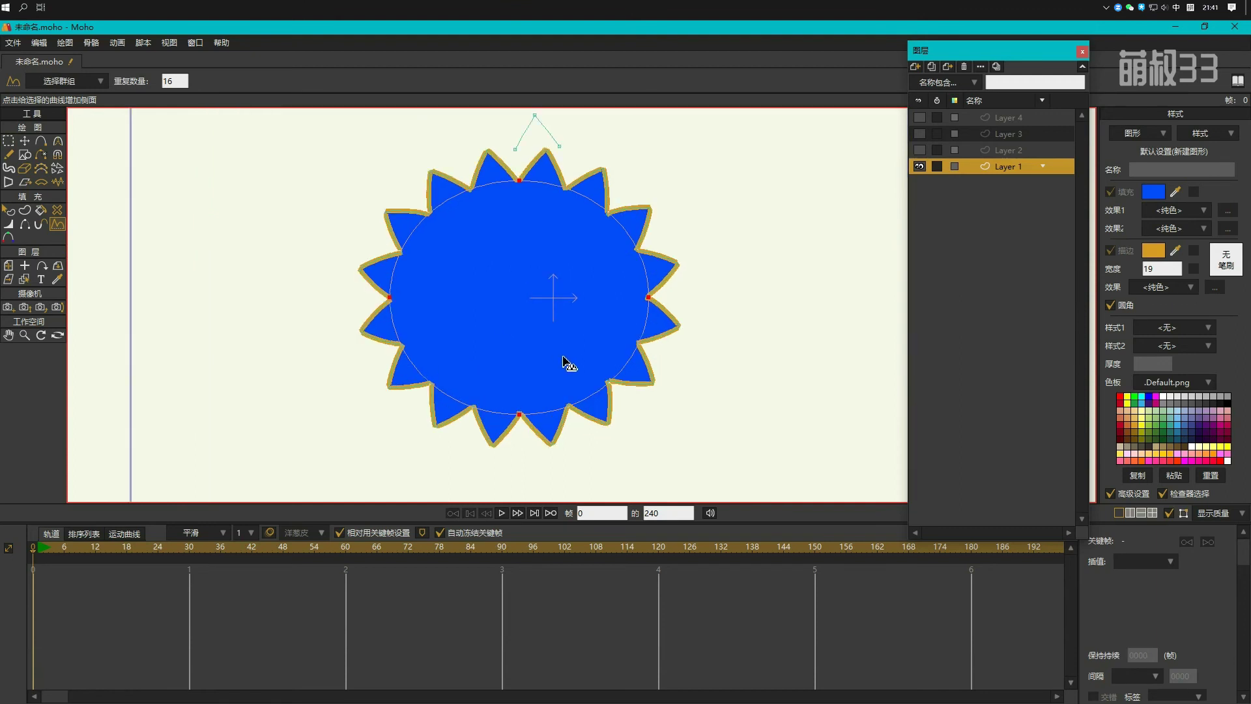
# Step: Colour the spiky shape's top point with the Color Points tool at strength 1.0544 using near-black 141212
pyautogui.click(8, 140)
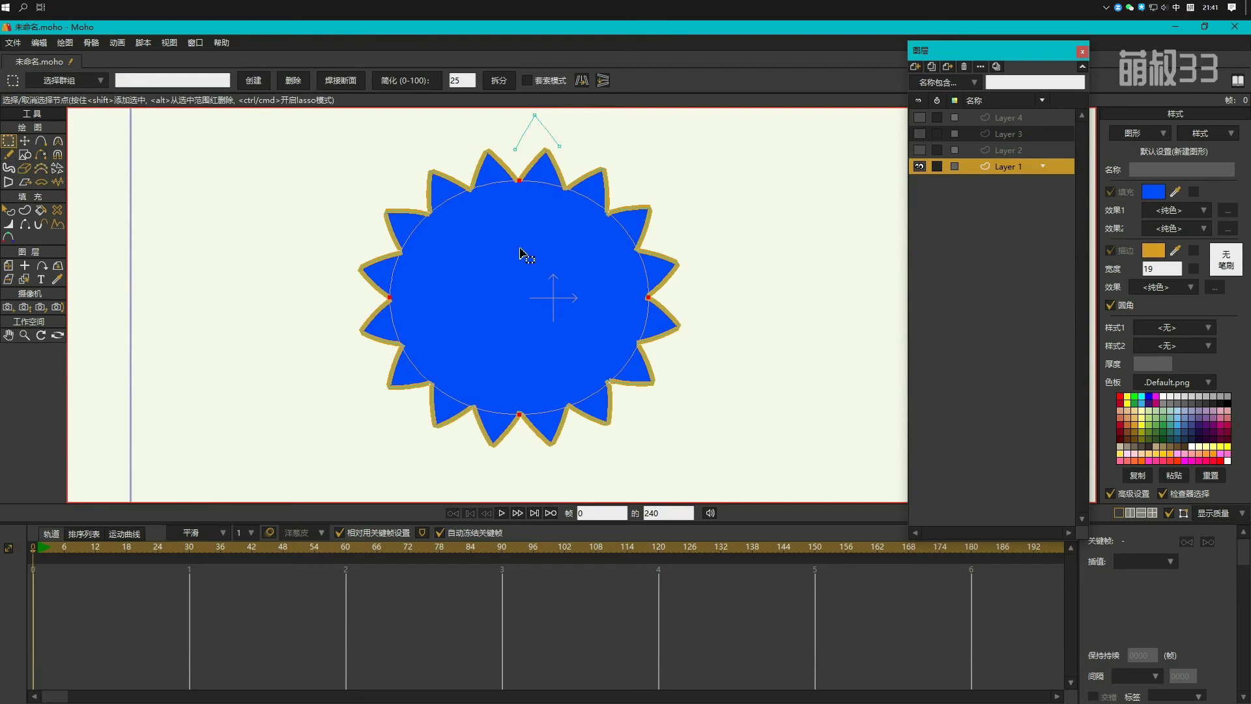
pyautogui.scroll(-3, 525, 233)
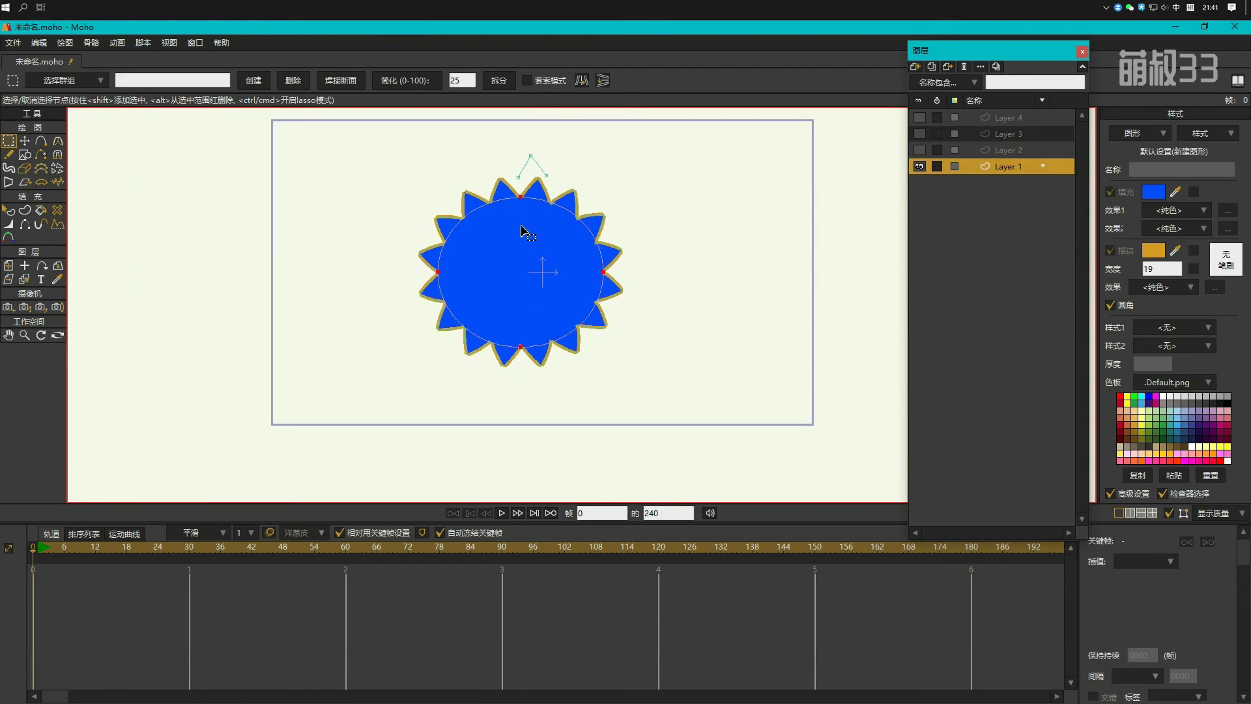
pyautogui.moveTo(620, 260); pyautogui.dragTo(595, 266)
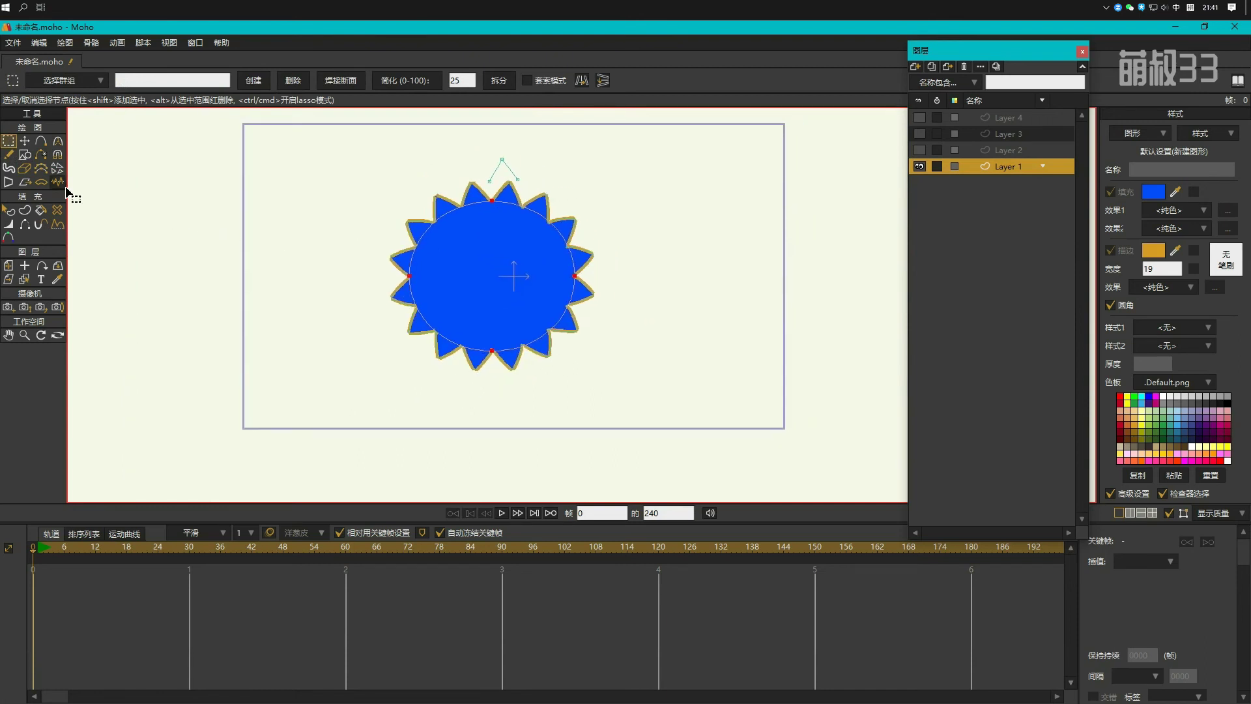
pyautogui.click(8, 237)
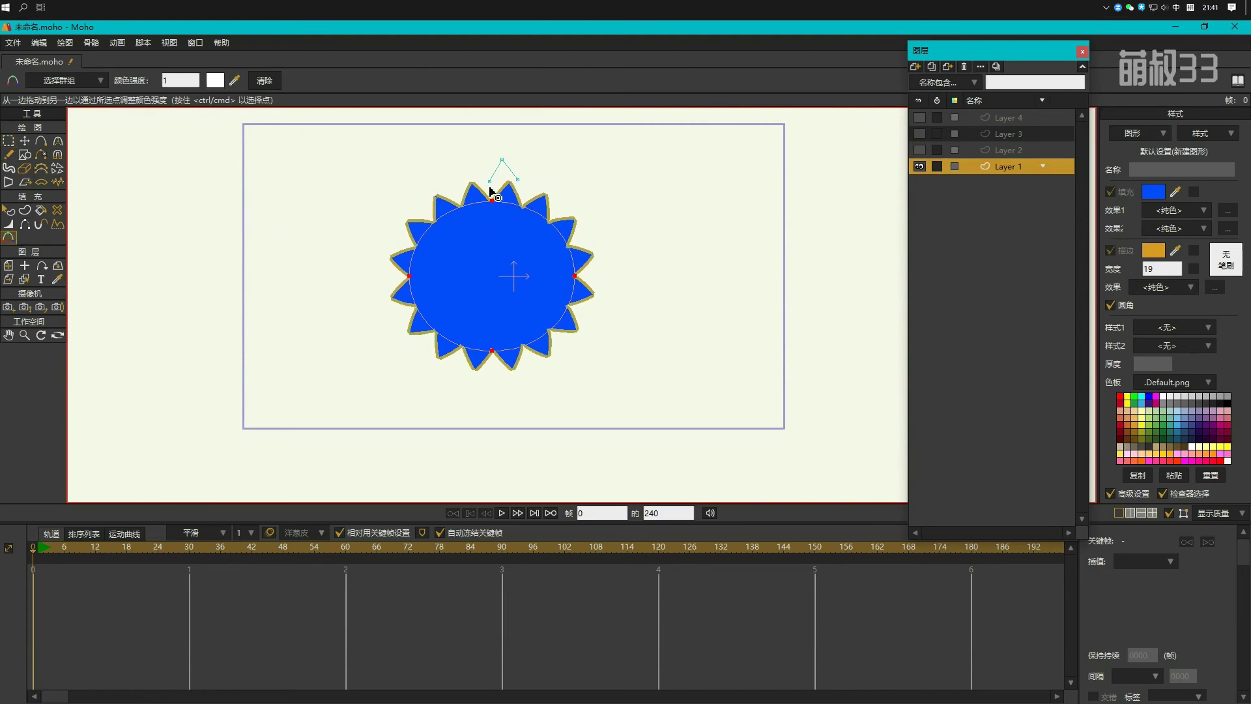
pyautogui.moveTo(514, 223); pyautogui.dragTo(494, 196)
pyautogui.click(211, 81)
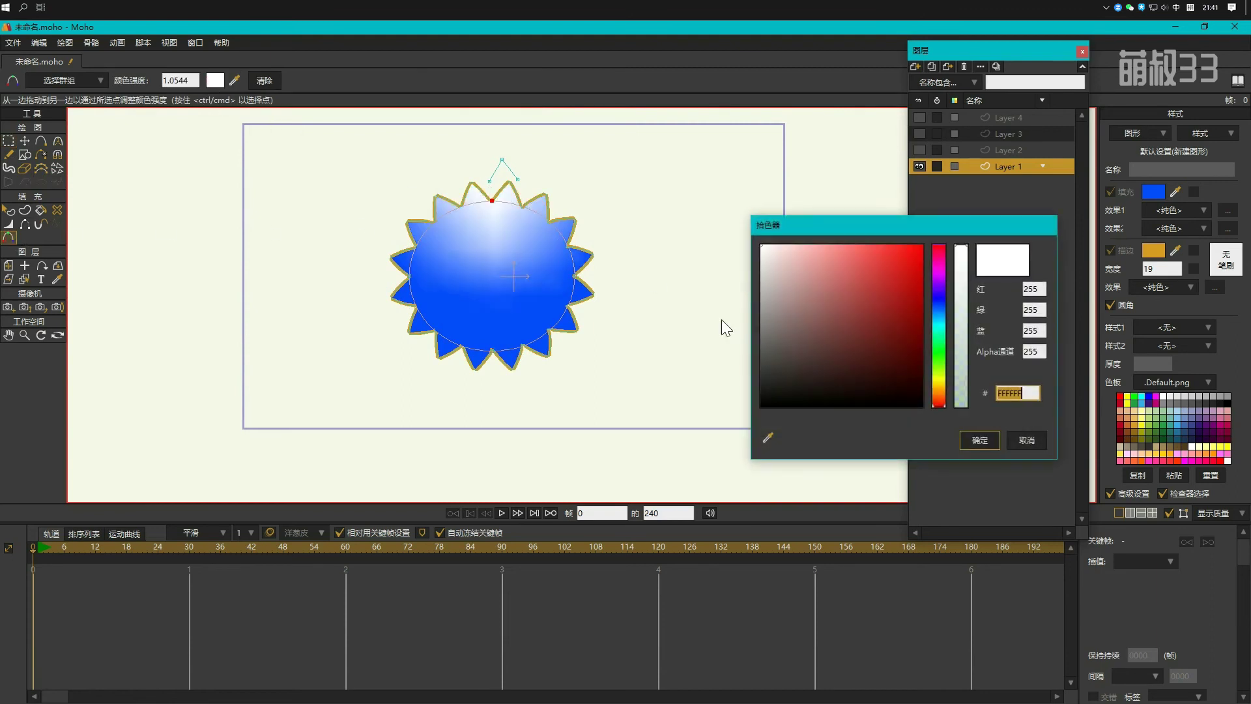
pyautogui.moveTo(823, 283)
pyautogui.mouseDown()
pyautogui.moveTo(899, 262)
pyautogui.moveTo(866, 261)
pyautogui.moveTo(796, 310)
pyautogui.moveTo(776, 393)
pyautogui.mouseUp()
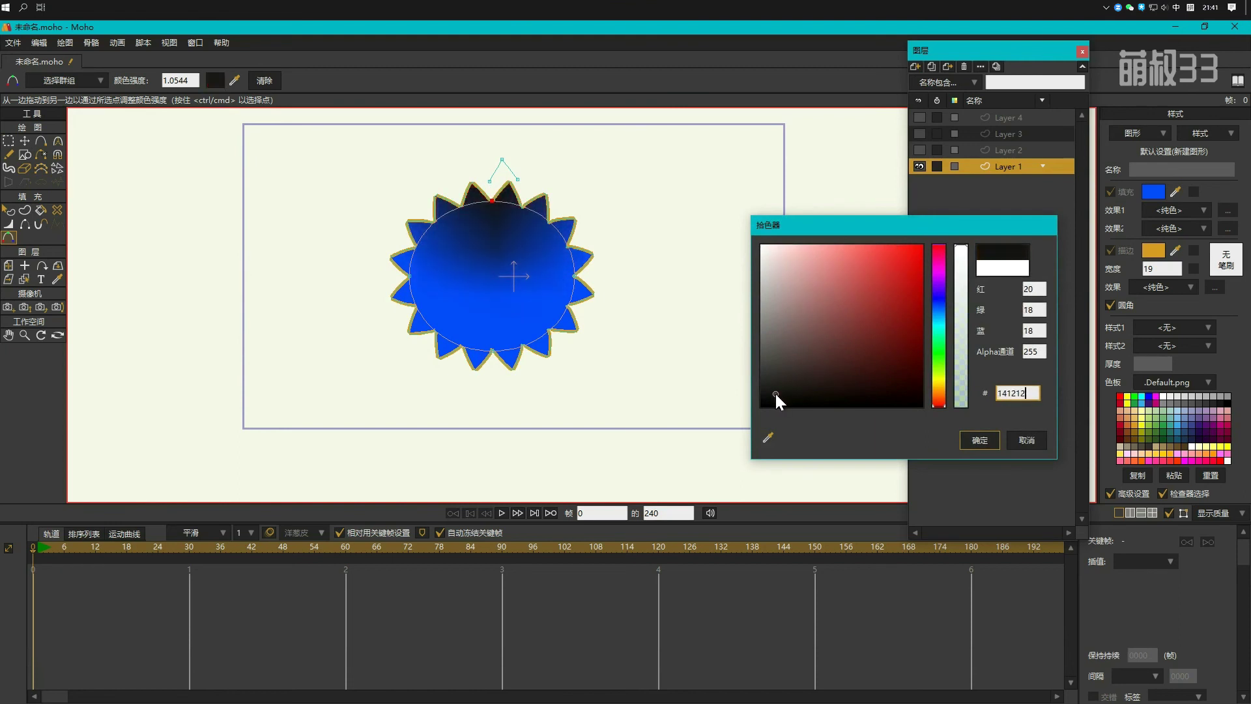
pyautogui.click(981, 441)
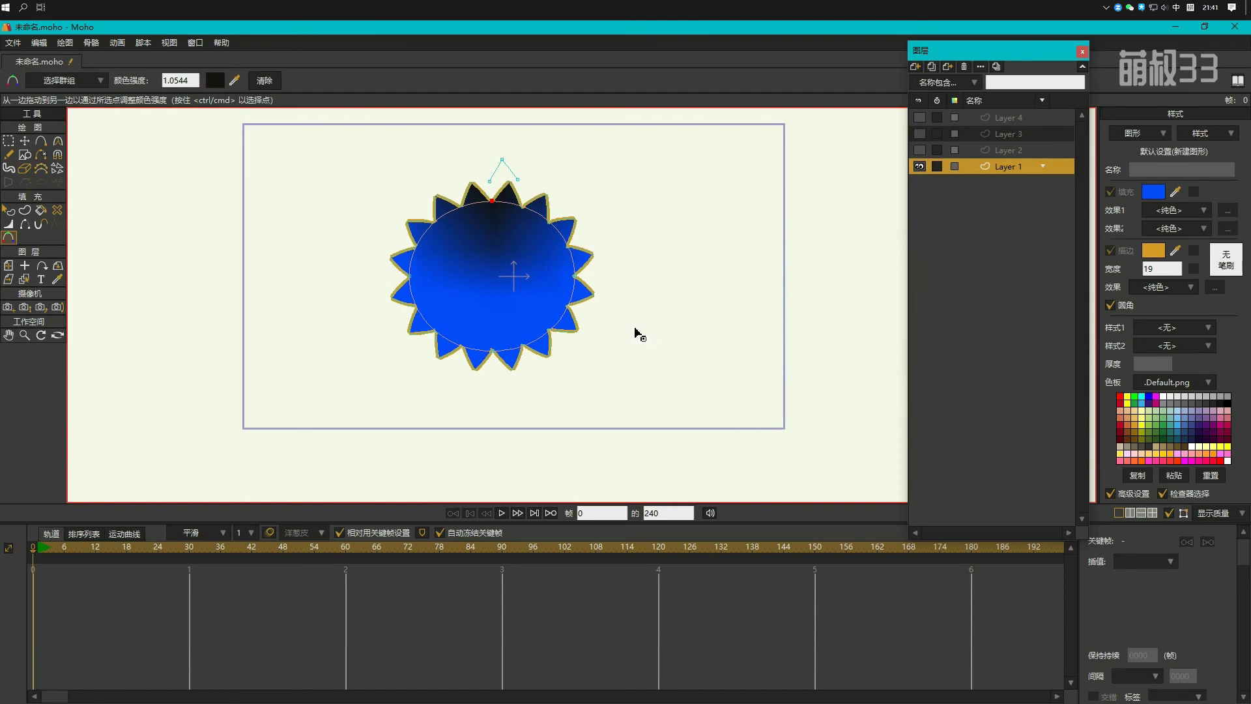
# Step: Select the spiky shape together with its peak curve, duplicate them, and place the copy to the right of the original
pyautogui.press('g')
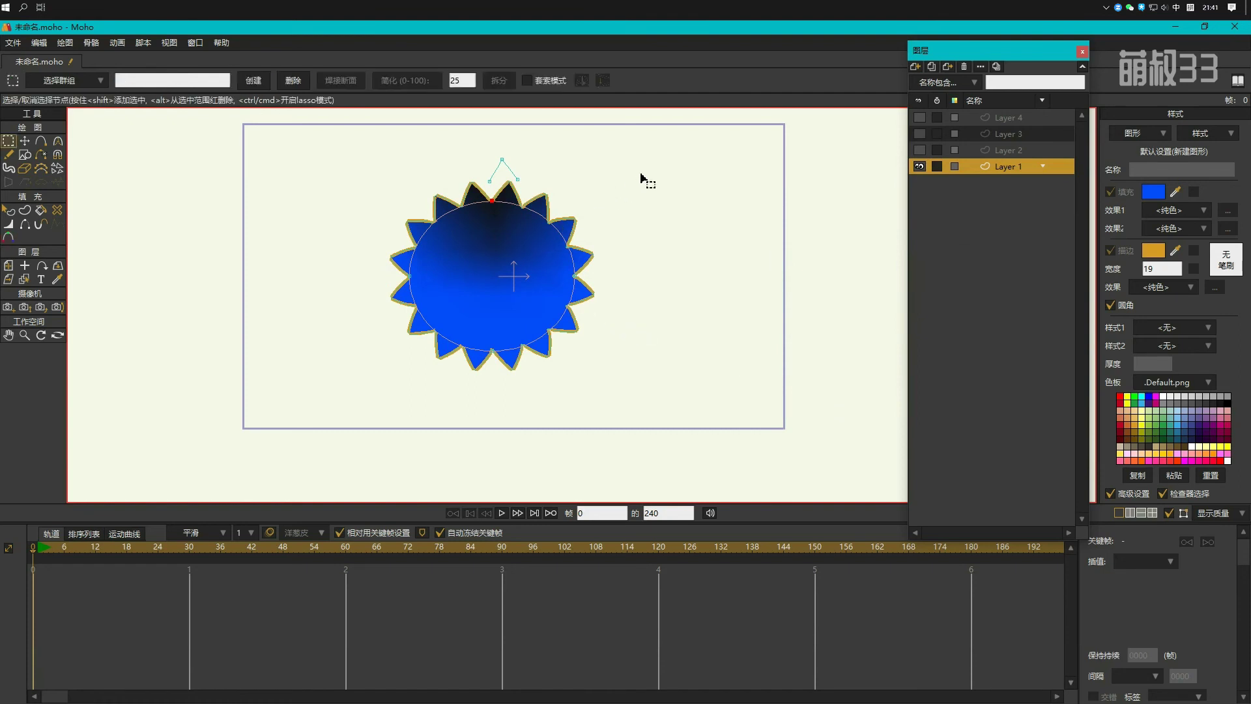
pyautogui.moveTo(649, 146); pyautogui.dragTo(352, 422)
pyautogui.hotkey('ctrl', 'c')
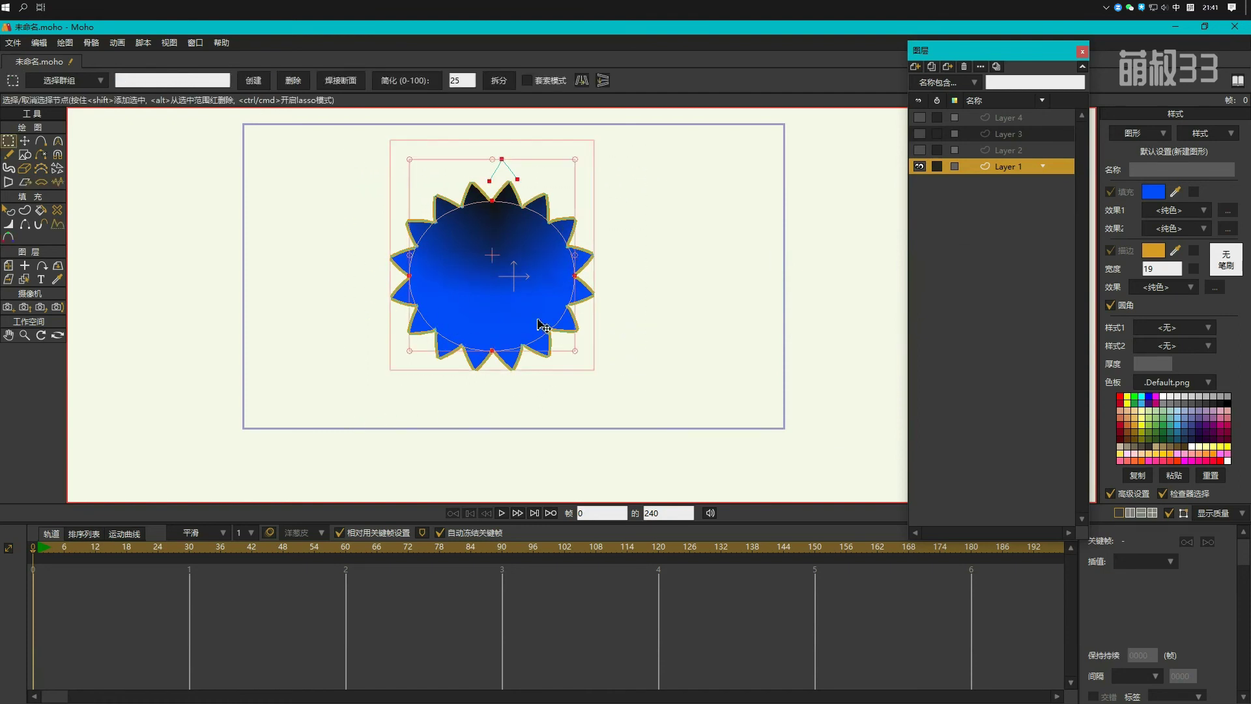
pyautogui.hotkey('ctrl', 'v')
pyautogui.moveTo(455, 287); pyautogui.dragTo(670, 288)
# Step: Select the copied spiky shape and apply a linear colour gradient (颜色渐变) as its first fill effect with the default colours
pyautogui.press('q')
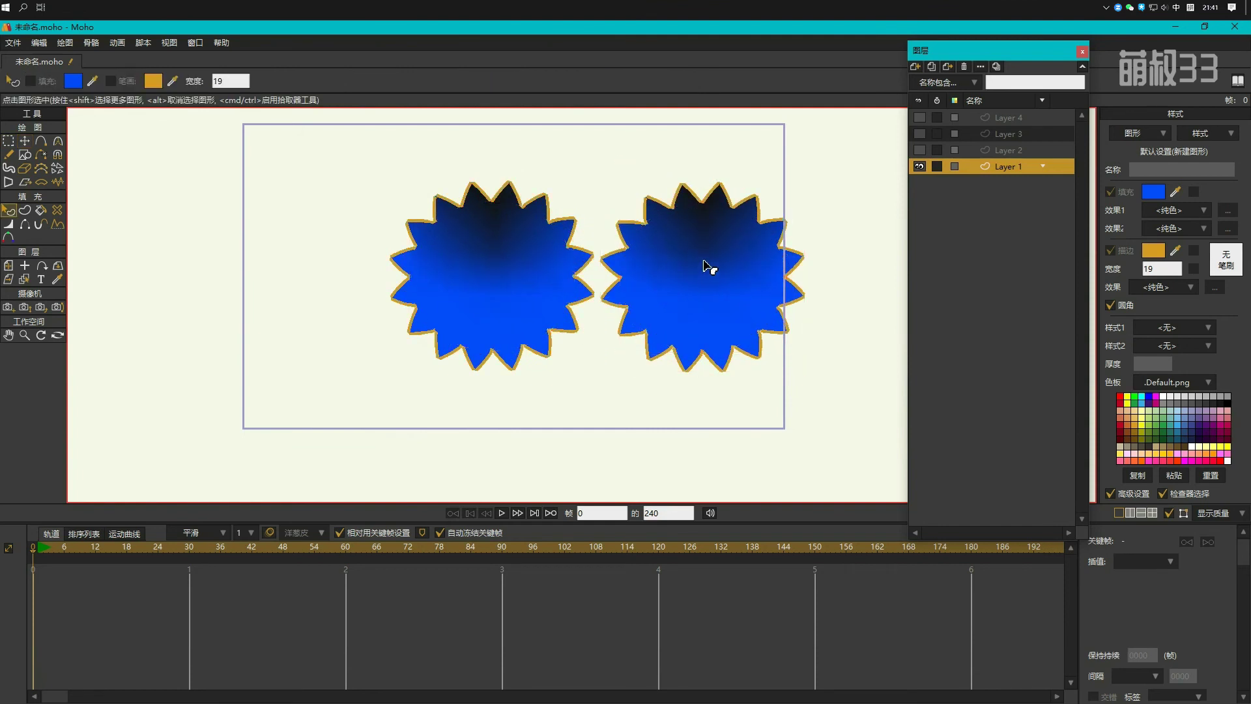
pyautogui.click(706, 266)
pyautogui.click(1176, 207)
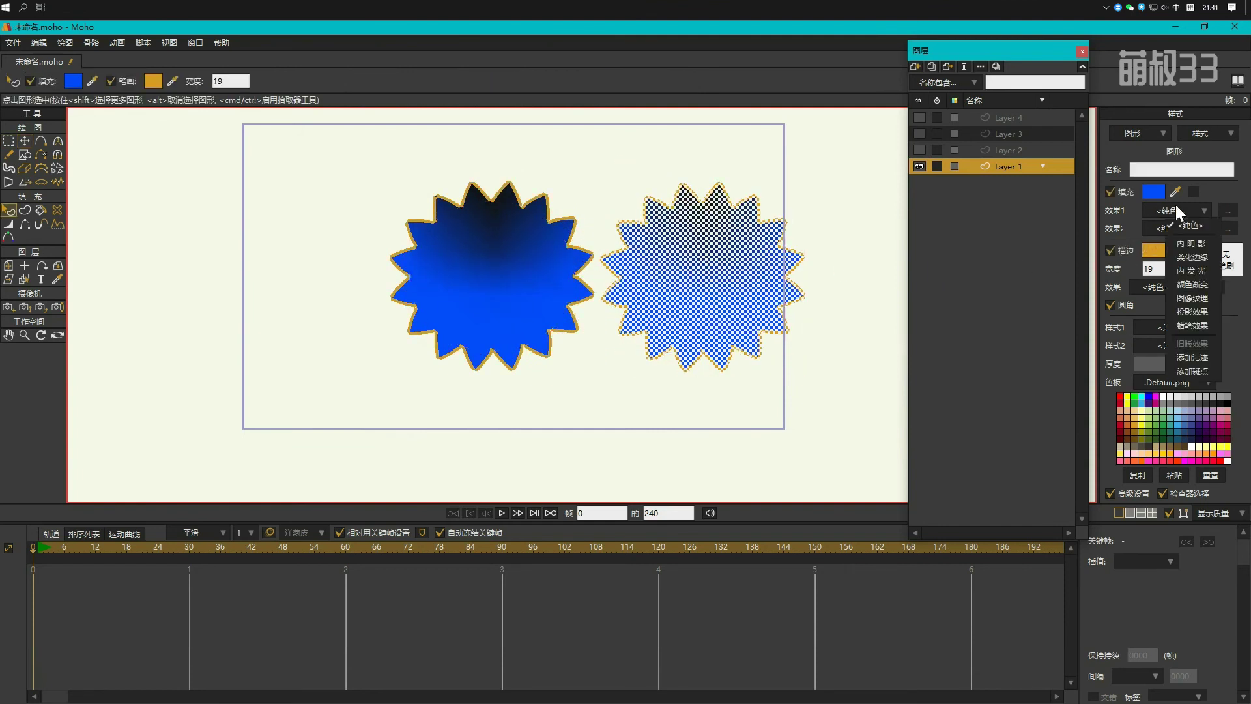
pyautogui.click(1177, 284)
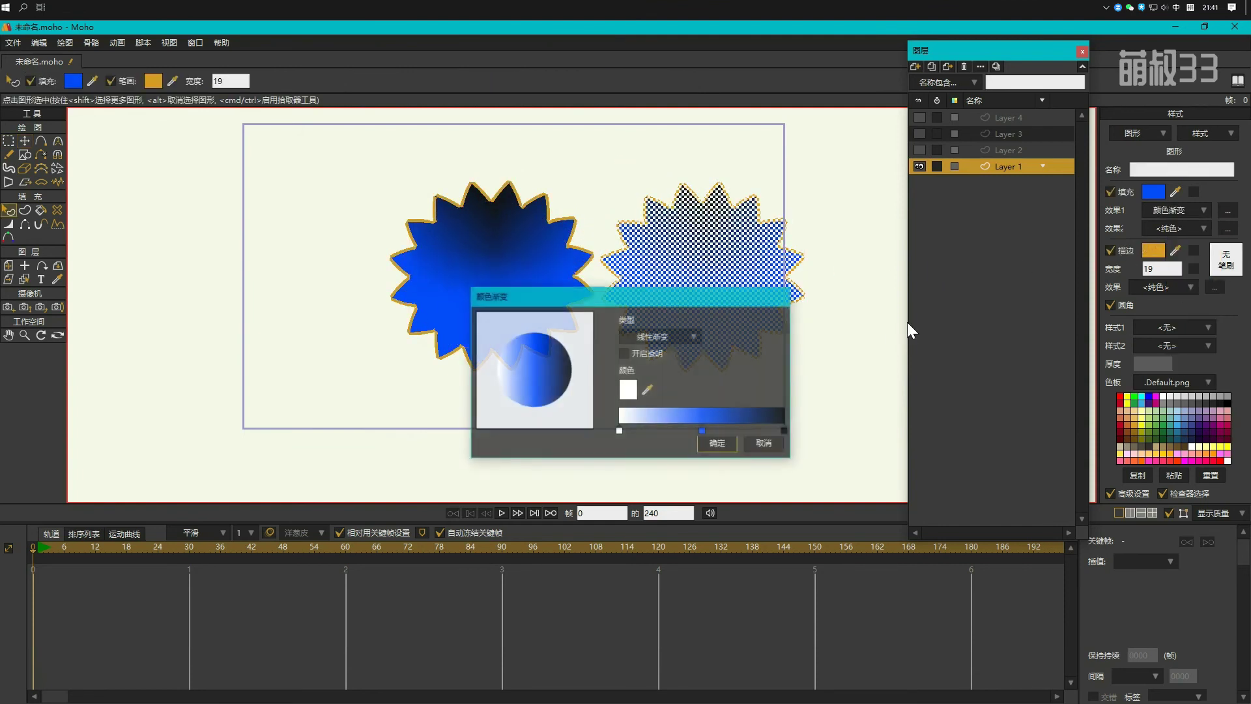
pyautogui.click(712, 445)
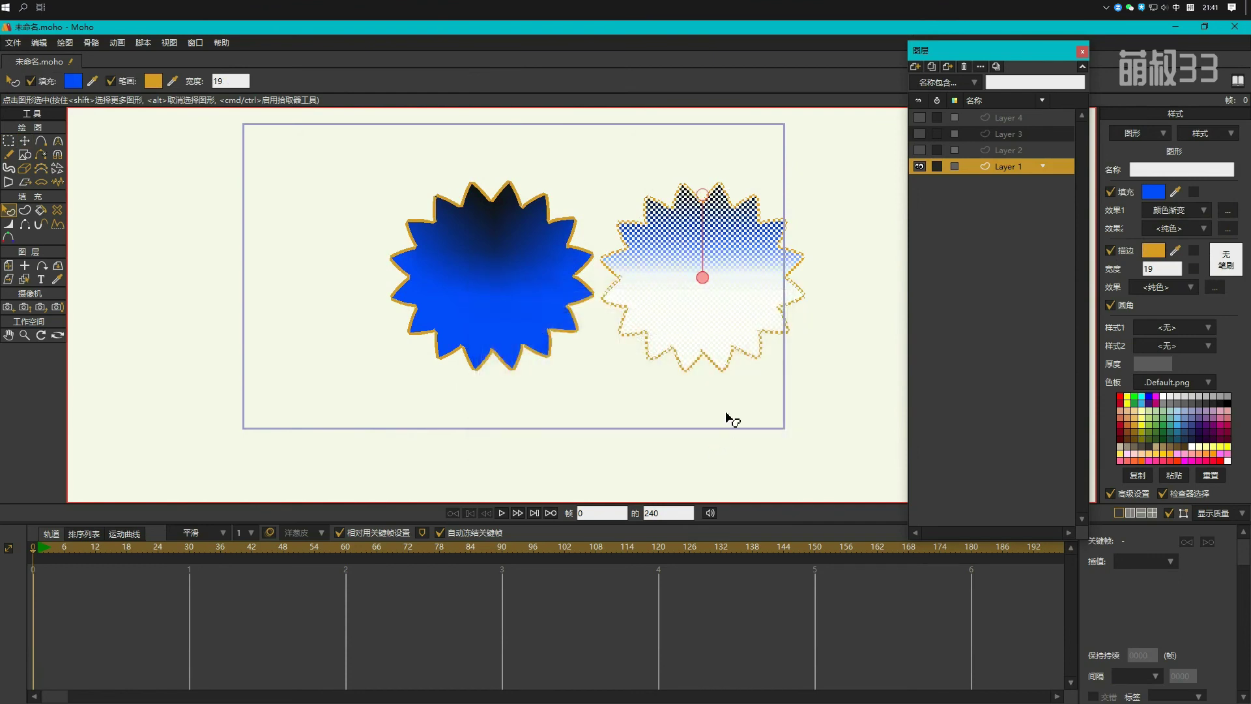
# Step: Reposition the copy's gradient handles so the gradient runs from the shape's bottom edge to its centre
pyautogui.click(825, 369)
pyautogui.moveTo(706, 279); pyautogui.dragTo(709, 358)
pyautogui.moveTo(710, 279)
pyautogui.mouseDown()
pyautogui.moveTo(709, 251)
pyautogui.moveTo(707, 287)
pyautogui.mouseUp()
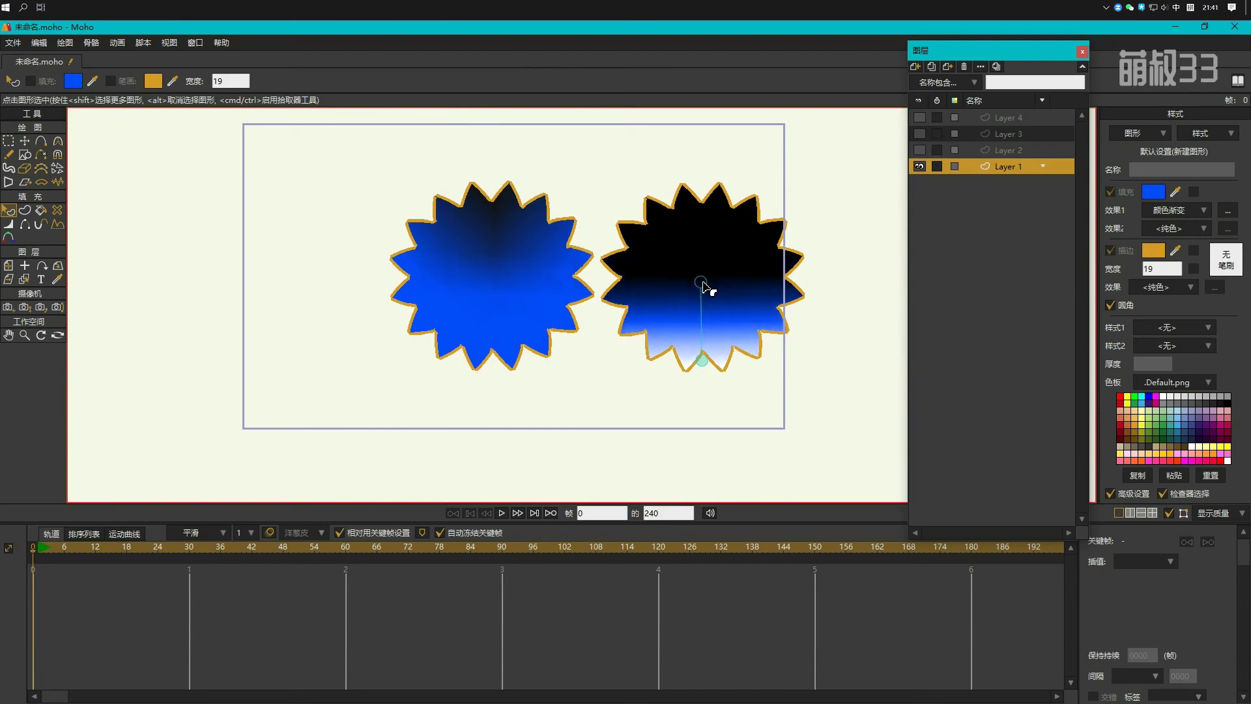
# Step: Pull the original shape's top point out to about X -0.98, Y 0.35, and drag the copy's top point to the right
pyautogui.moveTo(828, 383); pyautogui.dragTo(754, 388)
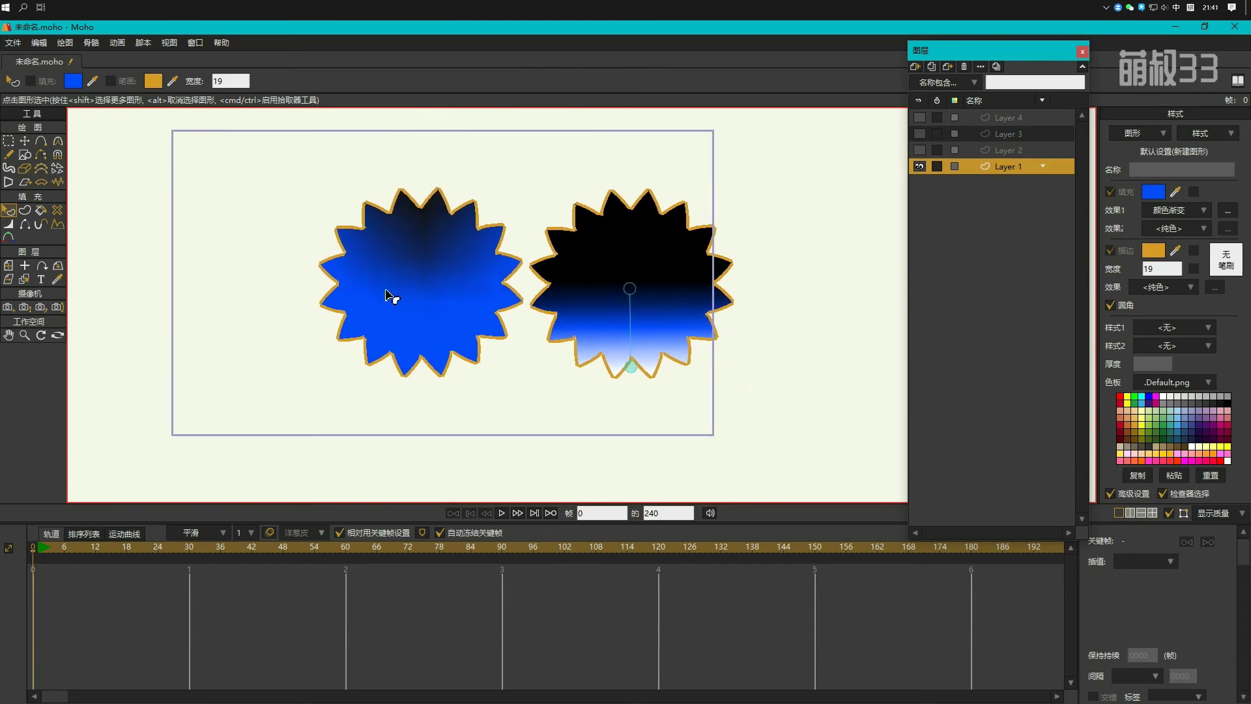
pyautogui.click(25, 141)
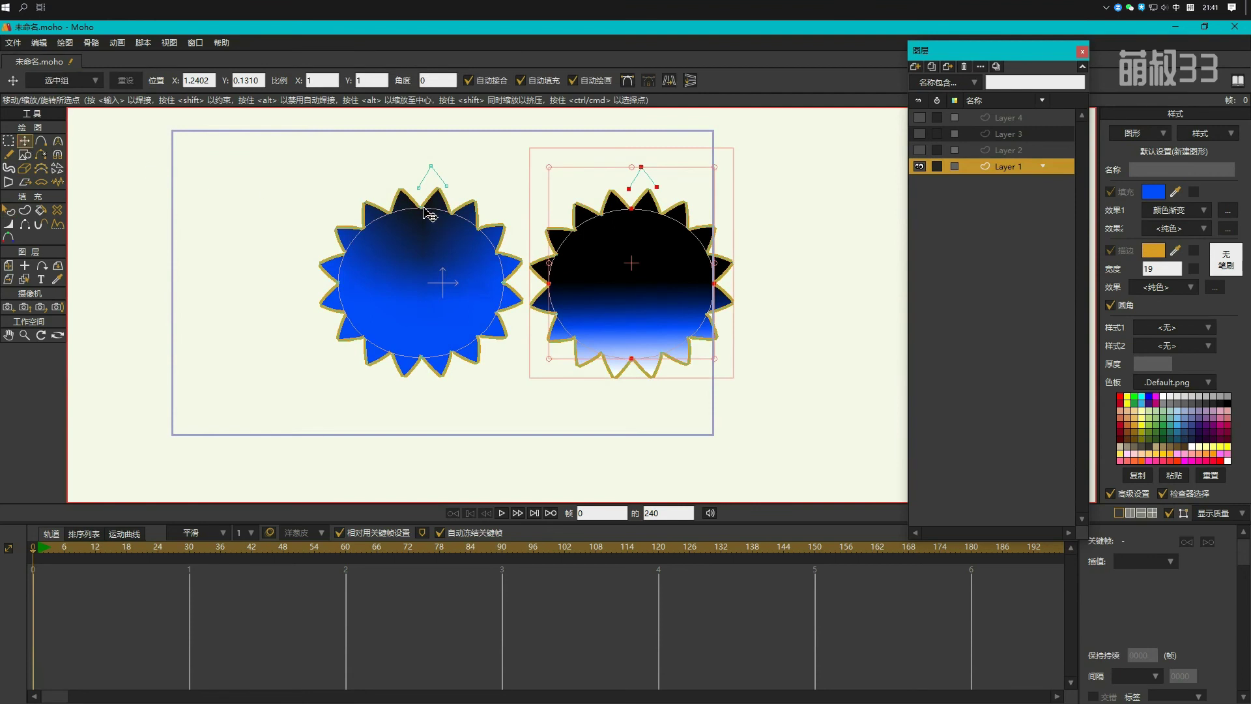
pyautogui.moveTo(428, 215); pyautogui.dragTo(294, 229)
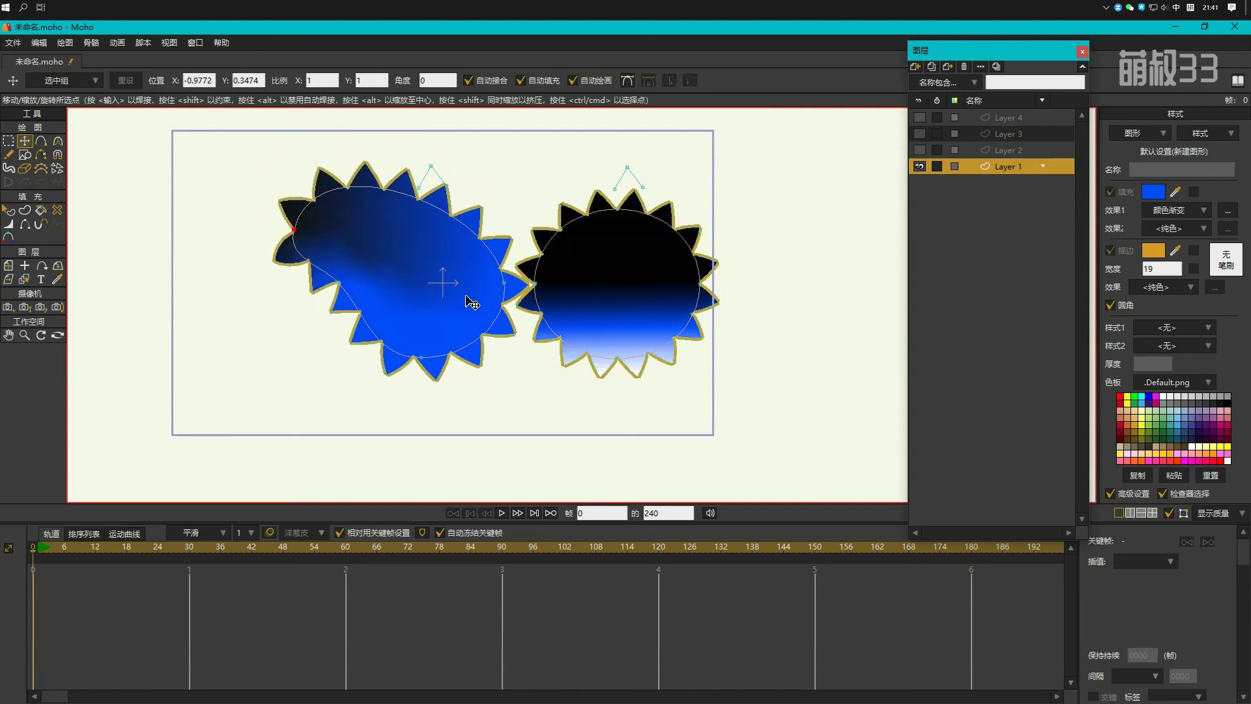
pyautogui.moveTo(618, 209); pyautogui.dragTo(845, 281)
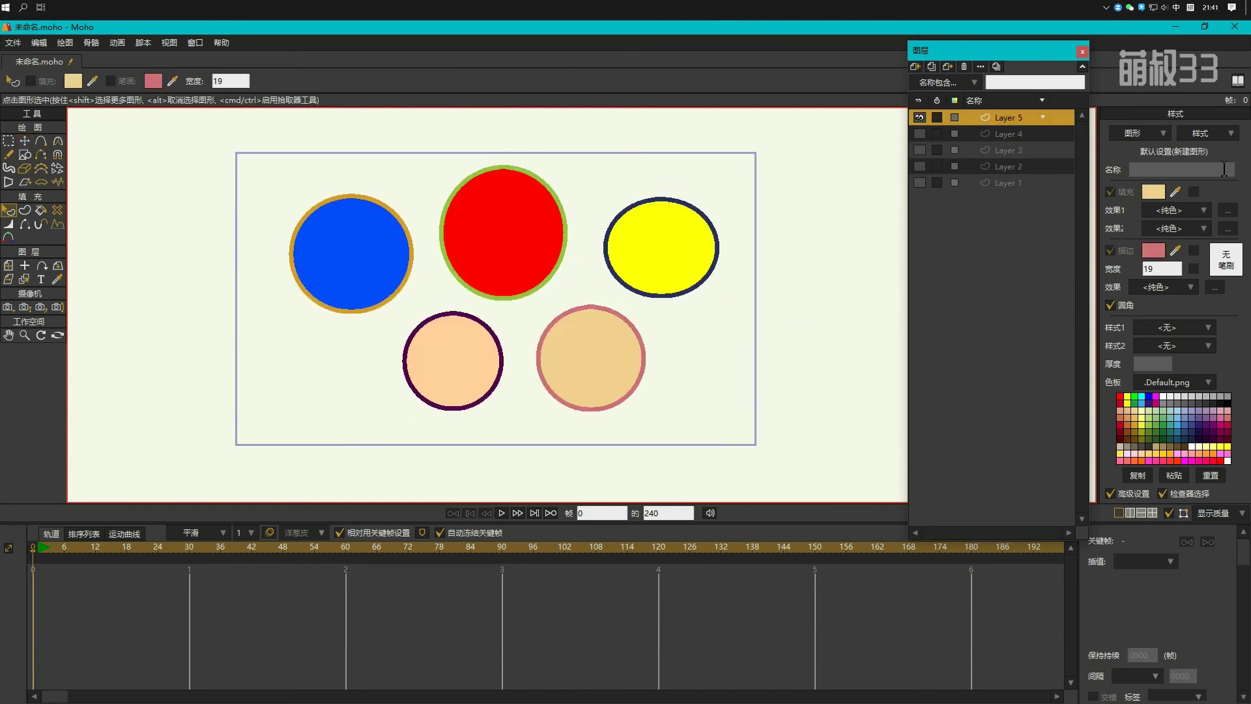
# Step: Select the red circle on Layer 5 and create a new style from its red fill and green stroke of width 19
pyautogui.click(1206, 133)
pyautogui.click(1210, 128)
pyautogui.click(1210, 129)
pyautogui.click(1210, 129)
pyautogui.click(470, 272)
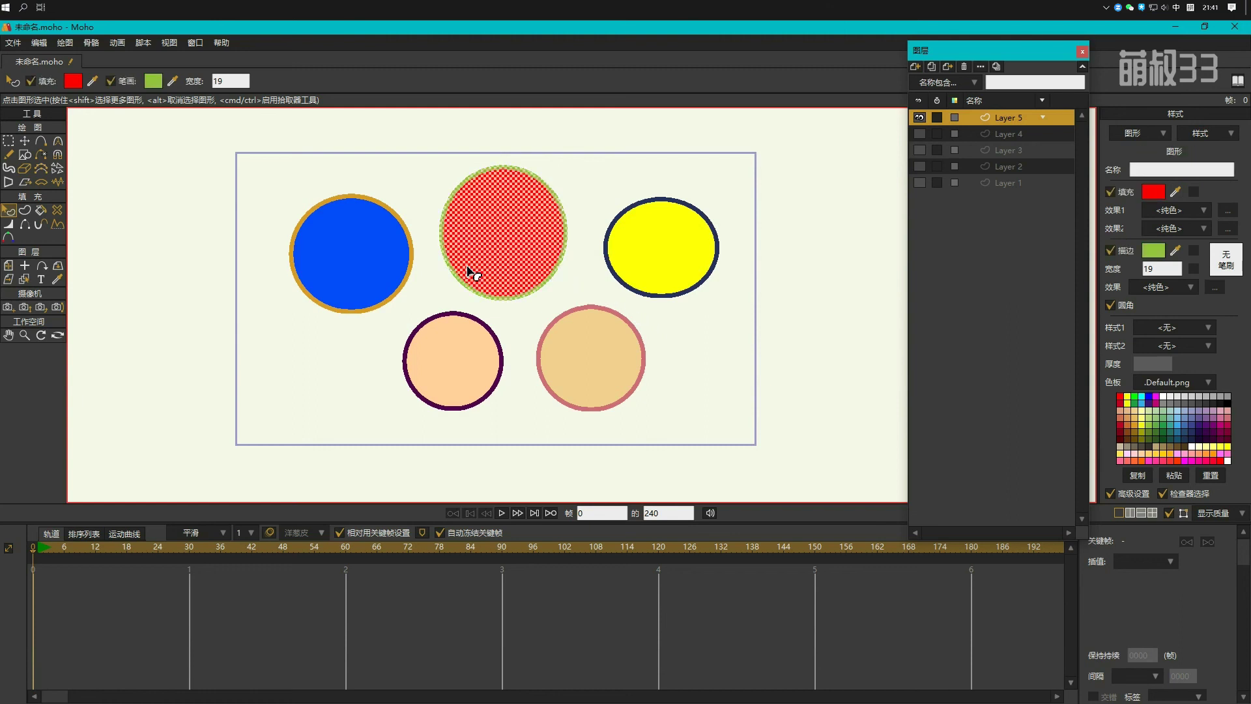
pyautogui.click(1202, 133)
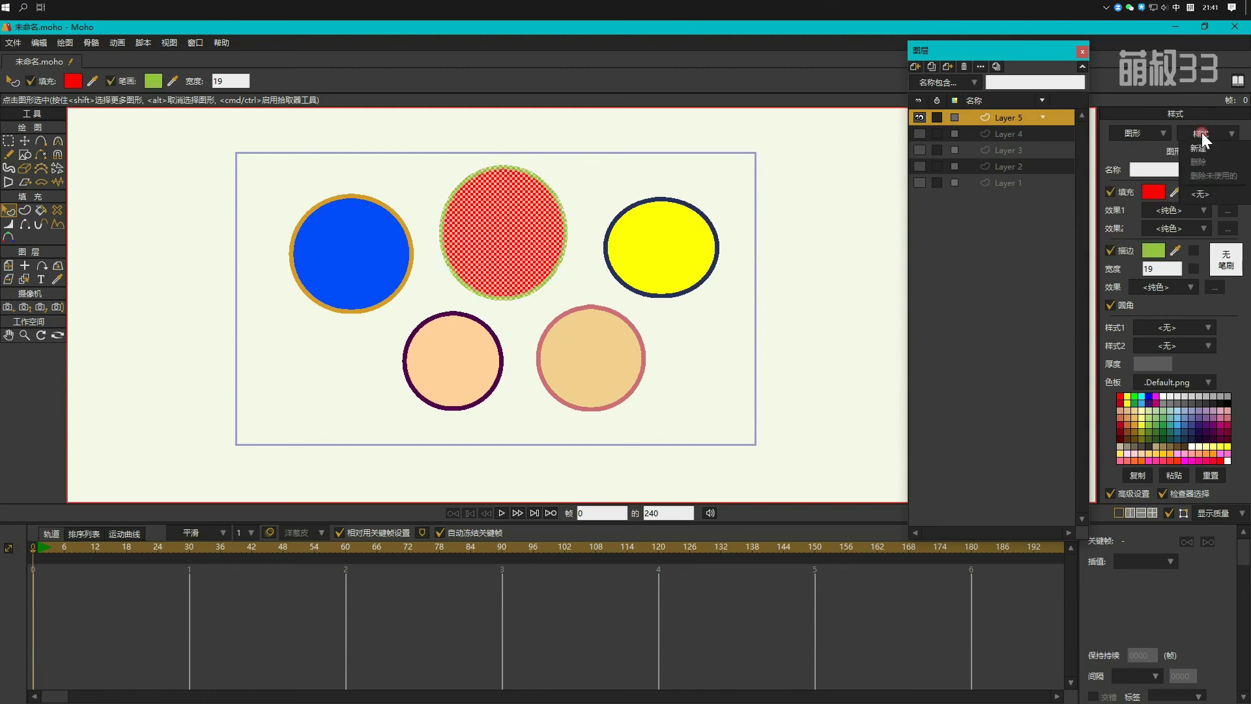
pyautogui.click(1201, 147)
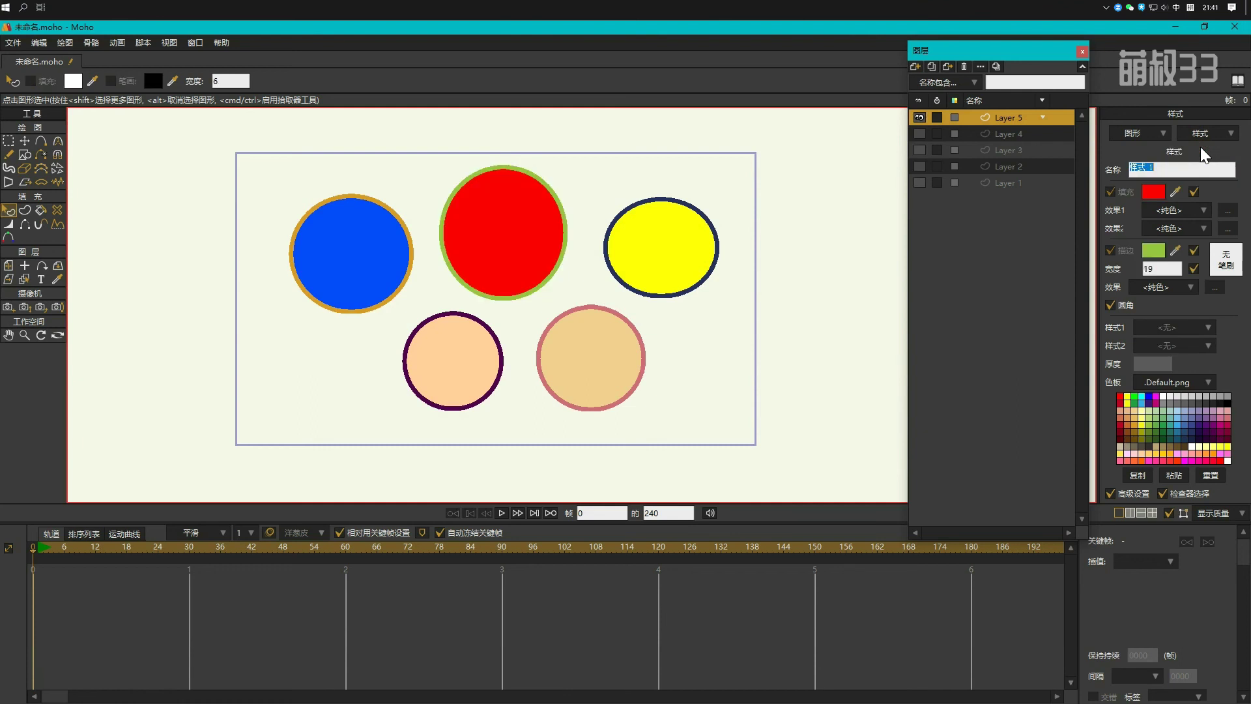
# Step: Apply style 样式 1 as the first style of both the blue circle and the lower-right tan circle
pyautogui.click(1212, 171)
pyautogui.click(339, 269)
pyautogui.click(1173, 327)
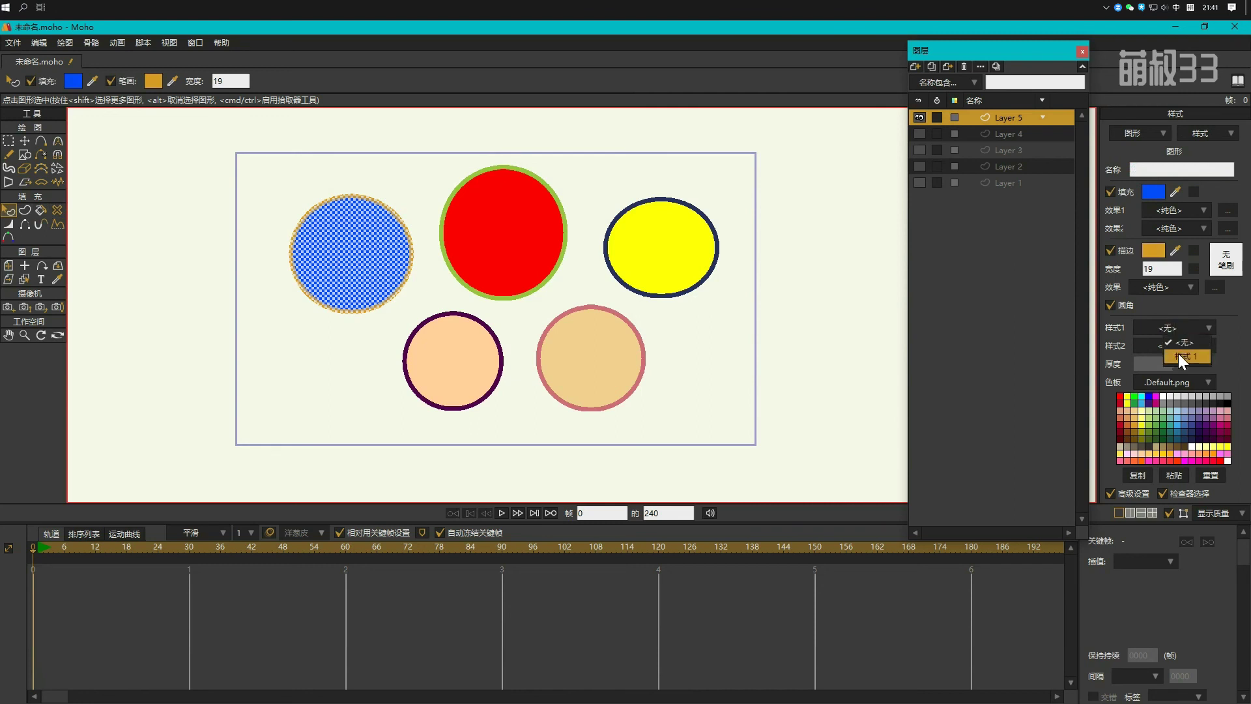
pyautogui.click(1184, 354)
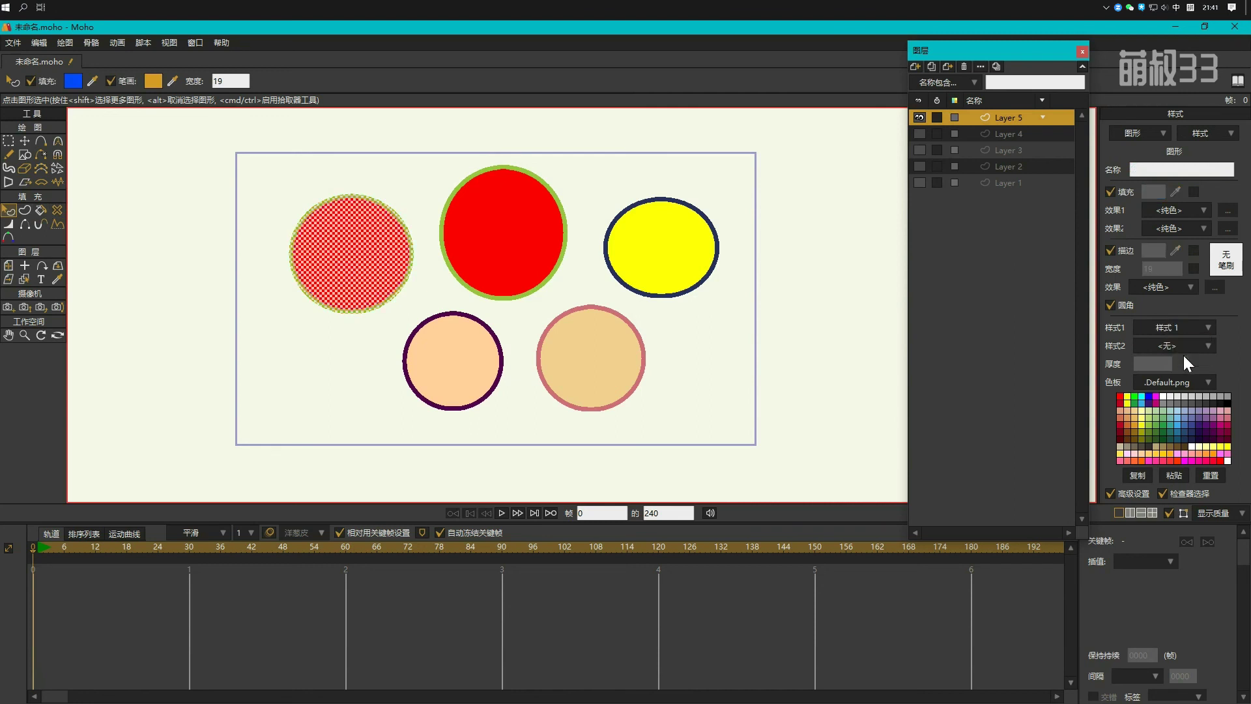
pyautogui.click(677, 264)
pyautogui.click(631, 373)
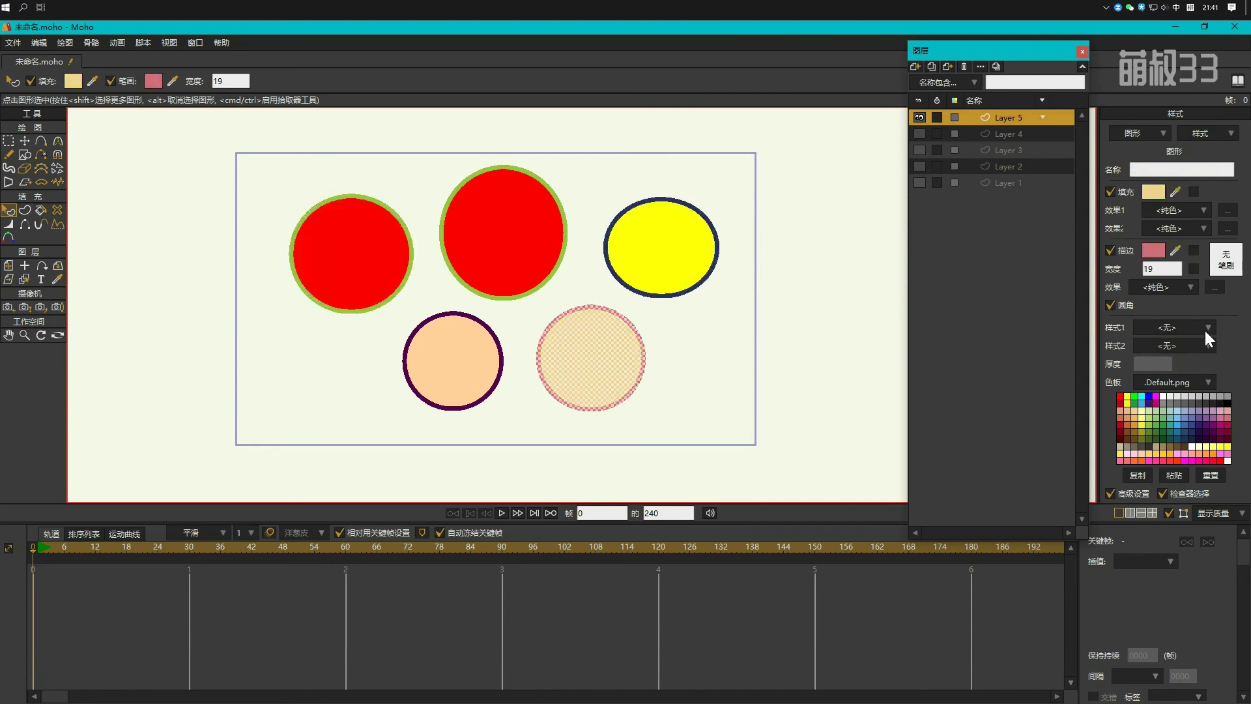
pyautogui.click(1210, 355)
pyautogui.click(816, 399)
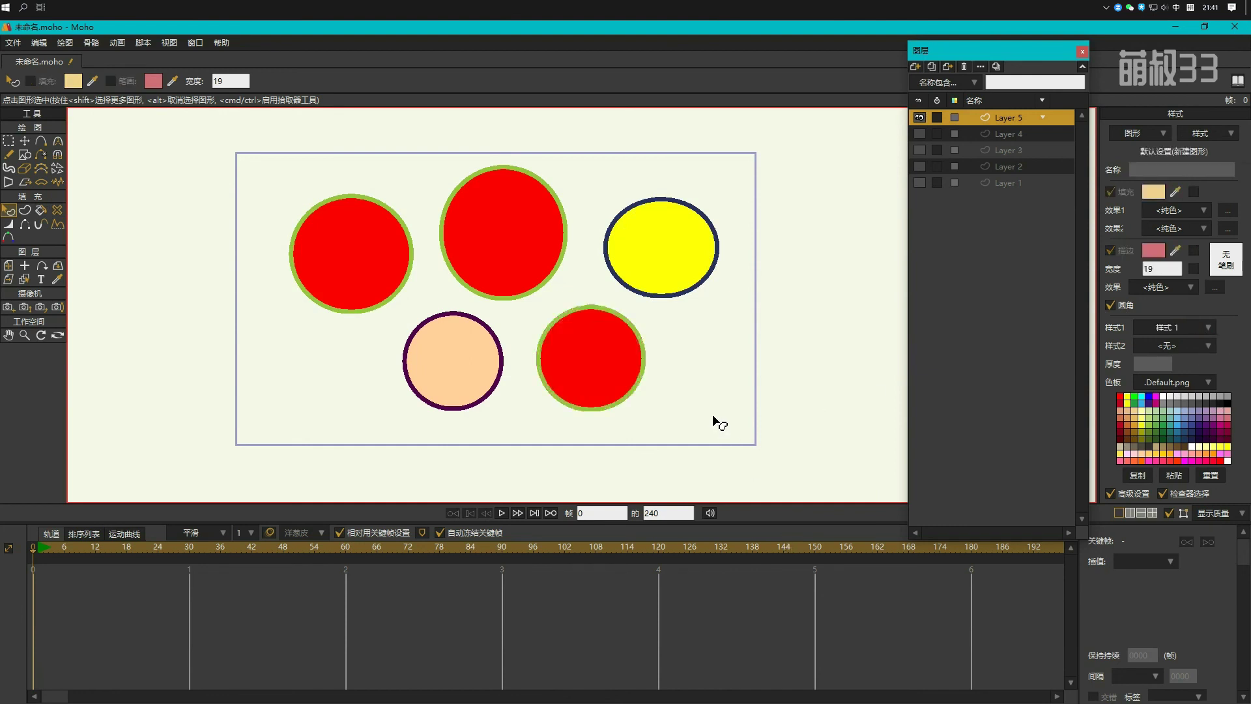
# Step: Try to change the styled top red circle's own fill colour to dark red
pyautogui.click(528, 239)
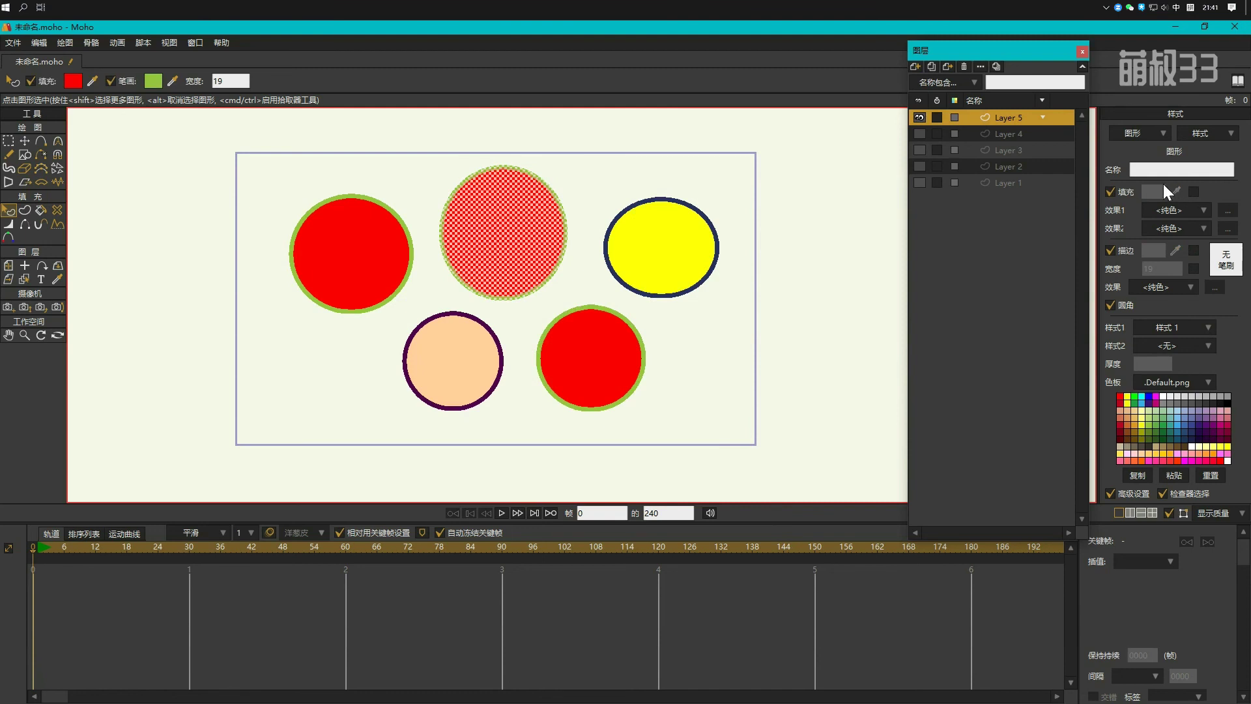
pyautogui.click(73, 81)
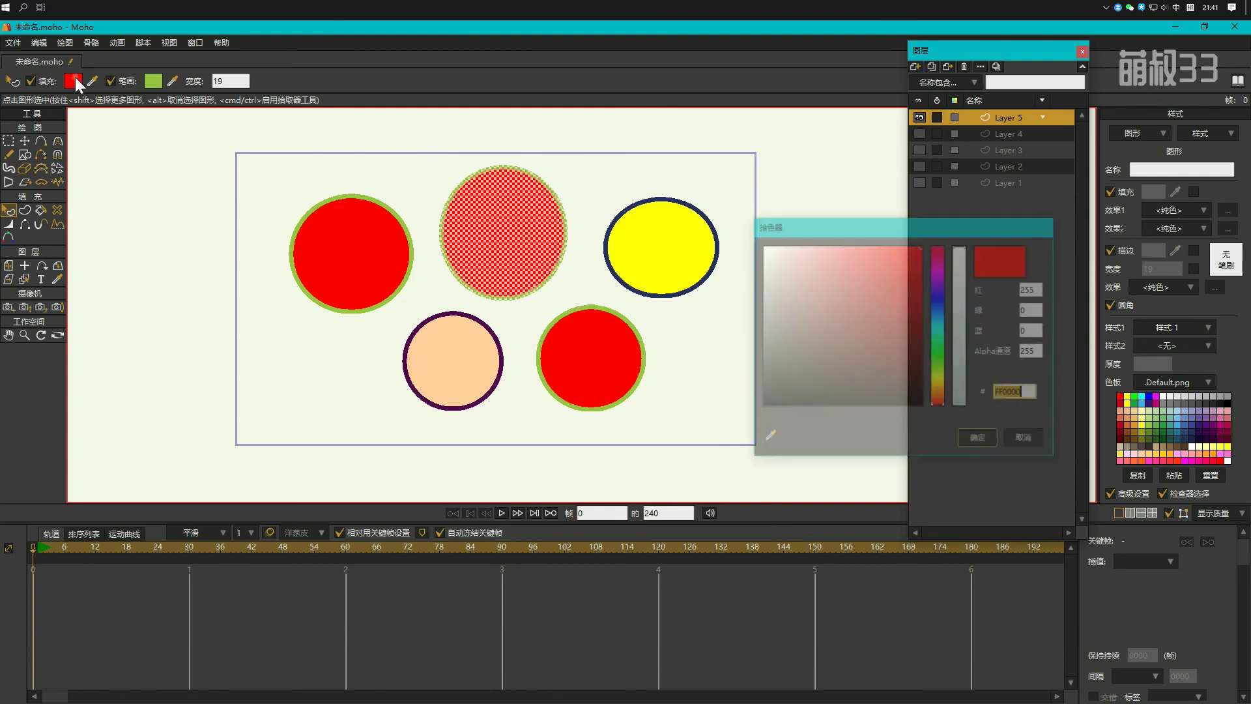
pyautogui.click(875, 331)
pyautogui.click(980, 441)
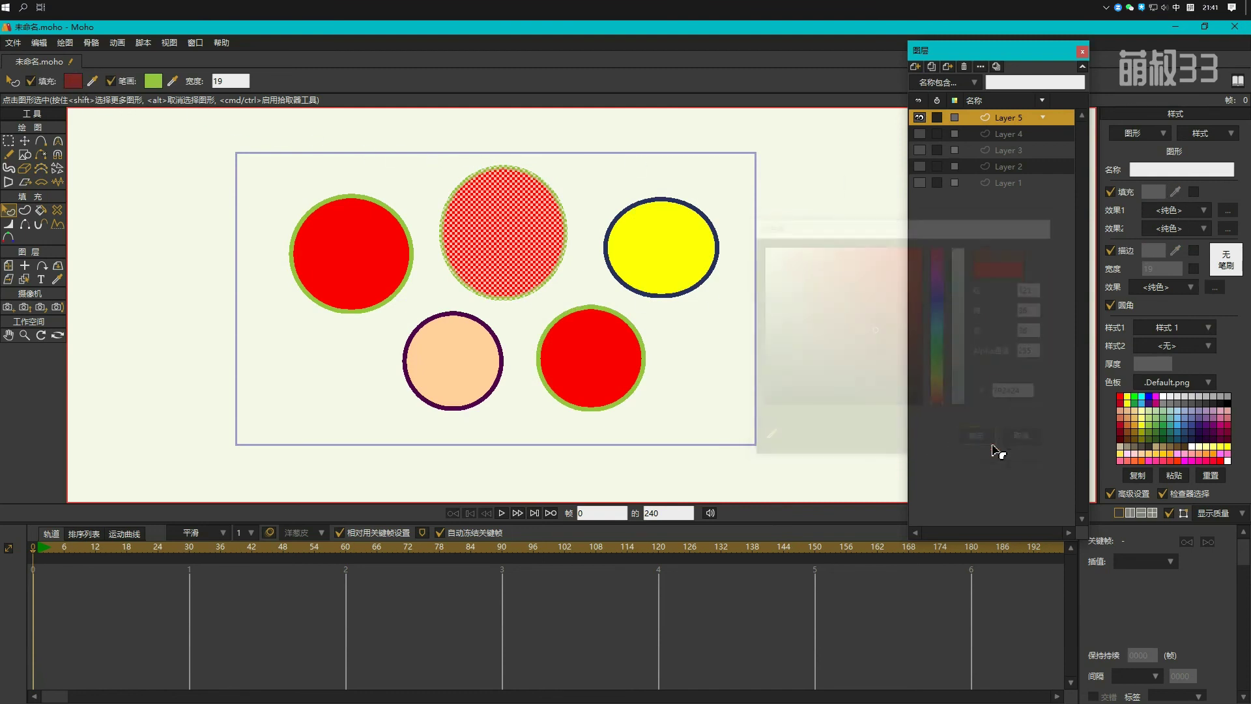
pyautogui.click(721, 421)
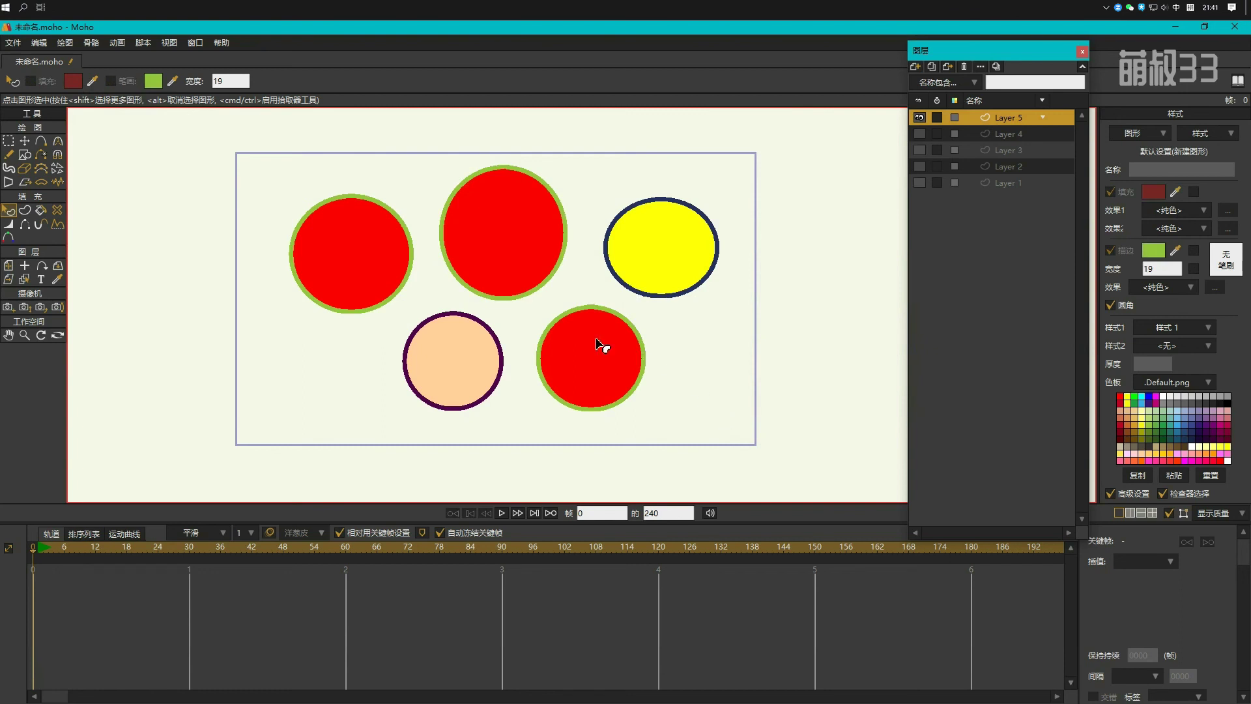
pyautogui.keyDown('ctrl'); pyautogui.click(589, 191); pyautogui.keyUp('ctrl')
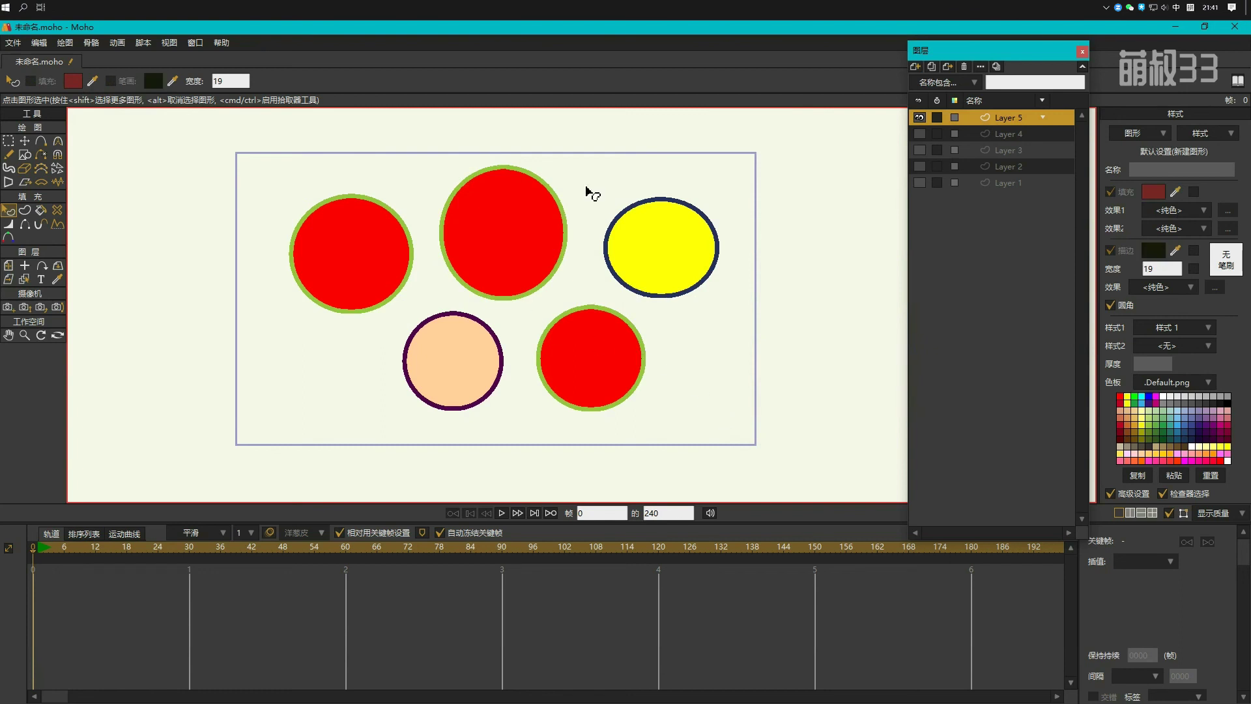
# Step: Edit style 样式 1 and try different palette colours for its fill, ending with dark navy
pyautogui.click(1225, 134)
pyautogui.click(1216, 208)
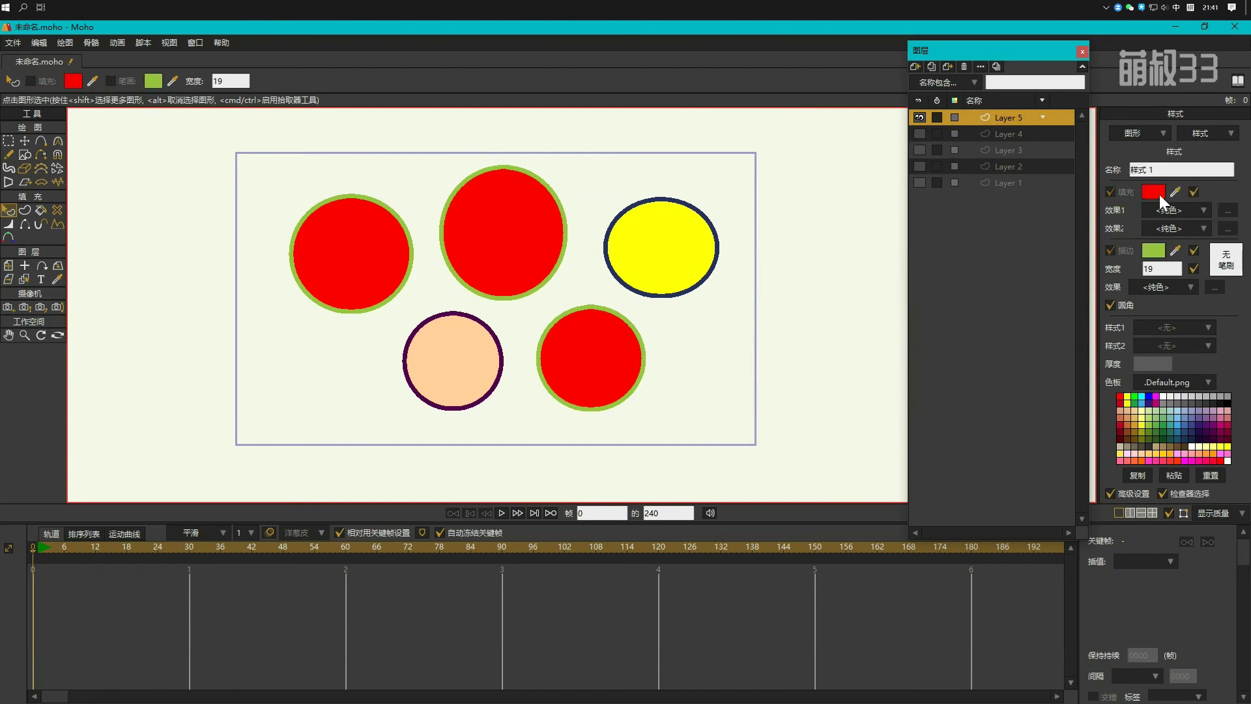
pyautogui.click(1162, 417)
pyautogui.click(1143, 438)
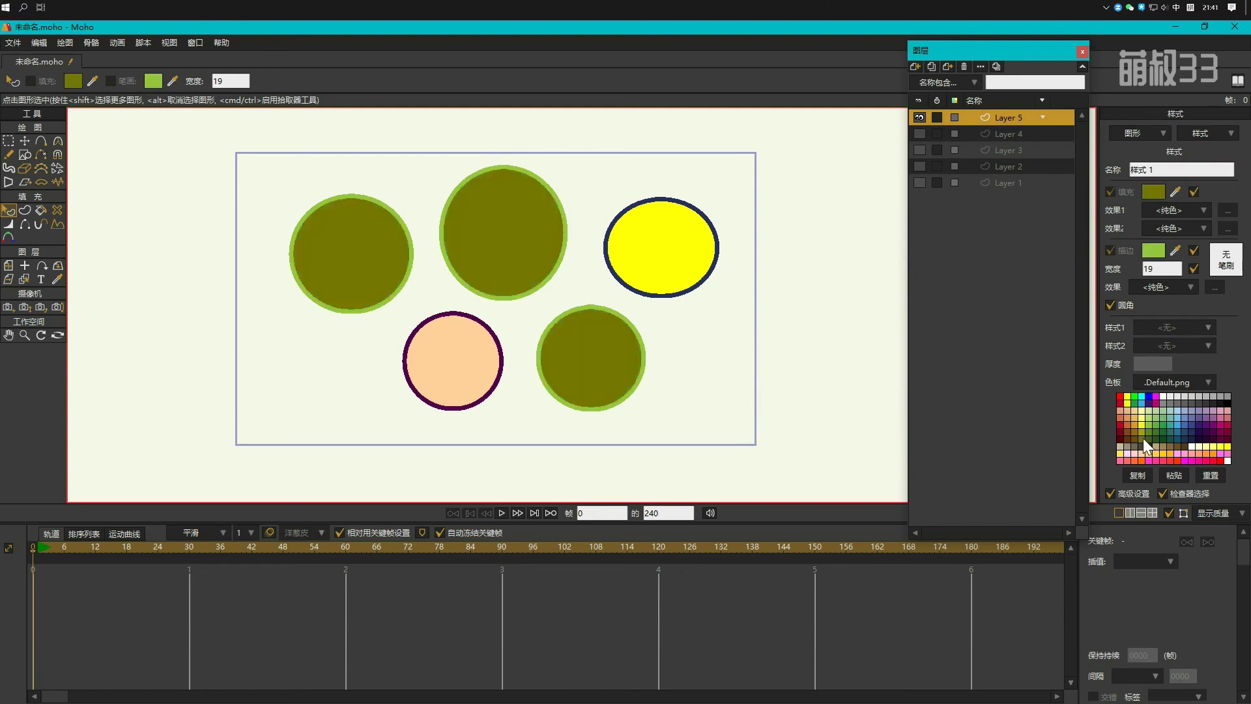
pyautogui.click(1191, 436)
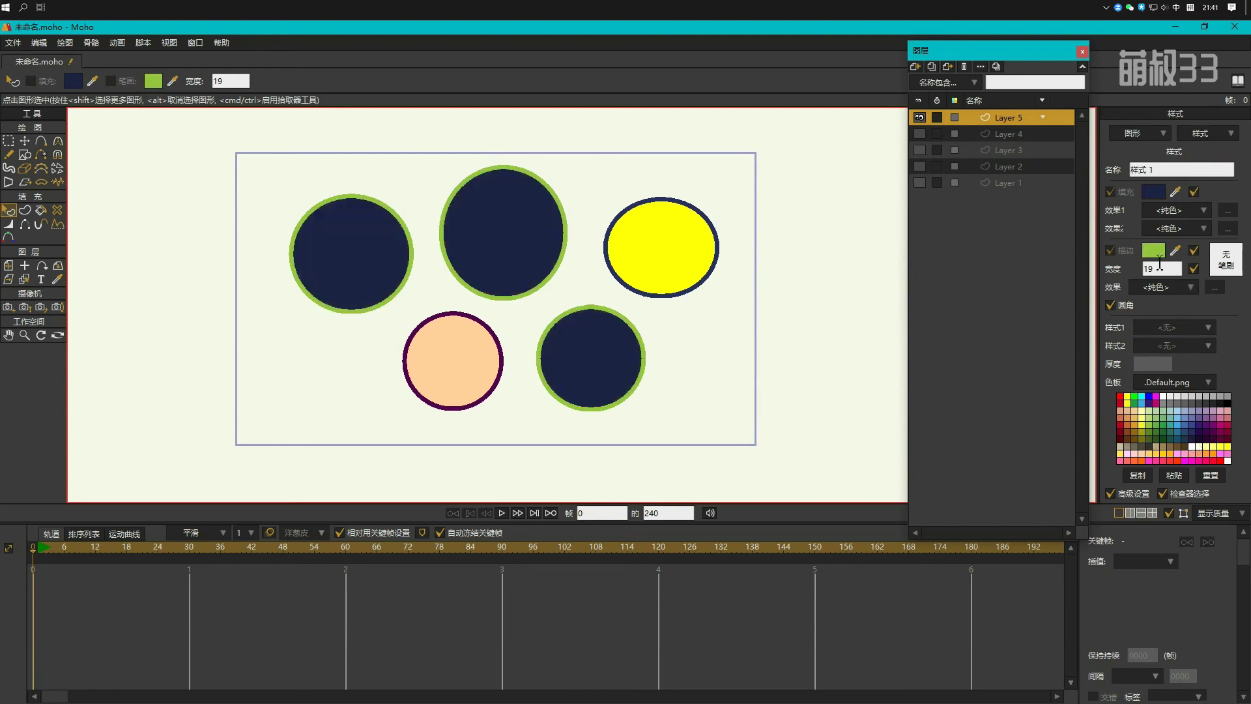
pyautogui.scroll(8, 1160, 268)
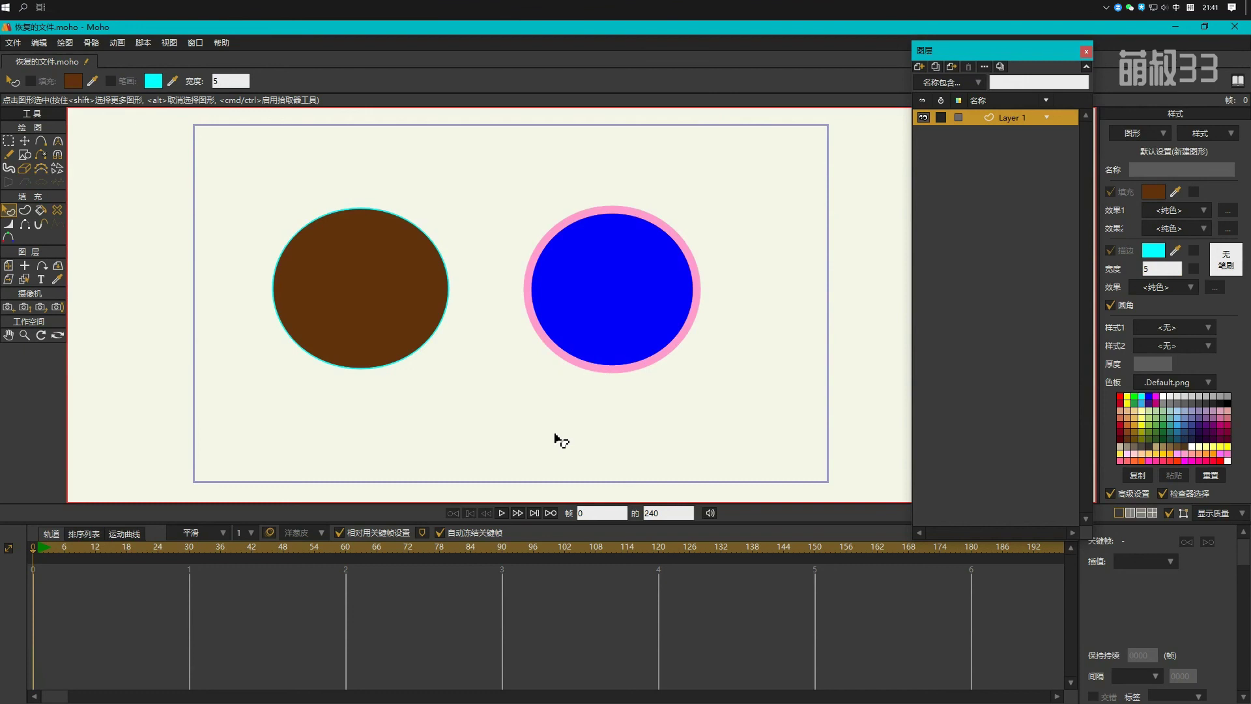
# Step: Copy the blue circle's fill and its pink stroke of width 25 onto the brown circle with the Eyedropper tool
pyautogui.click(411, 328)
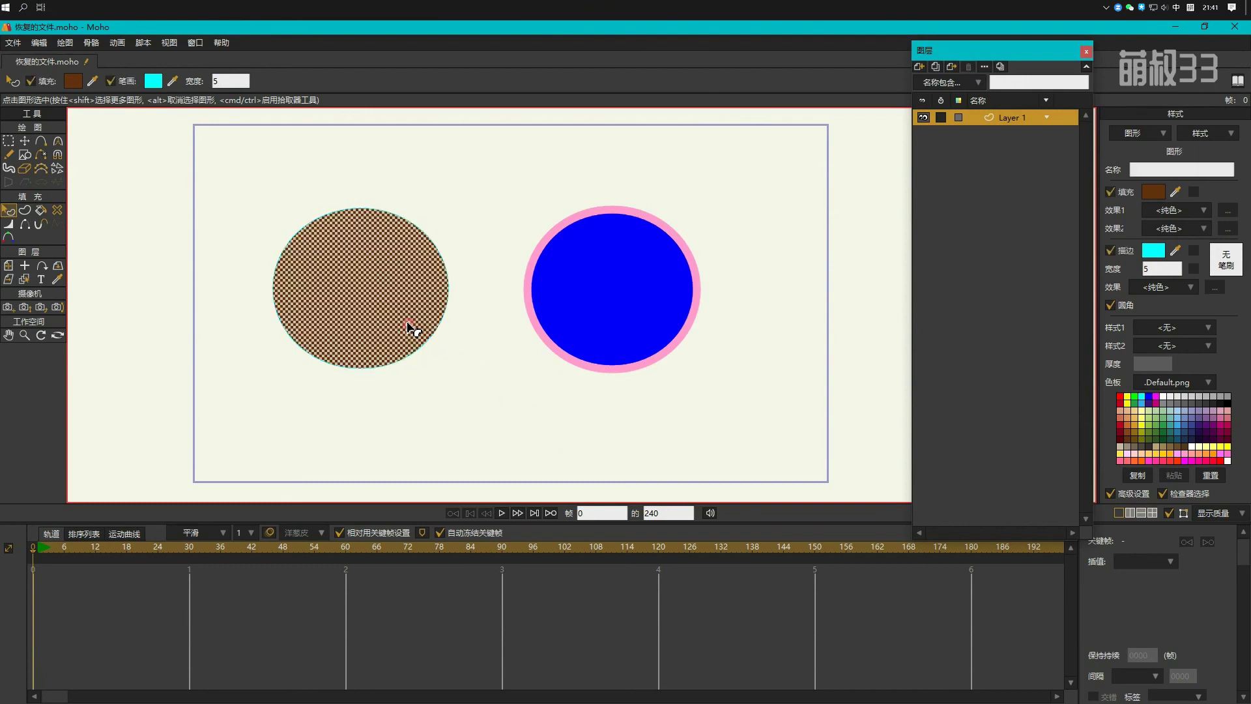
pyautogui.click(624, 331)
pyautogui.click(617, 455)
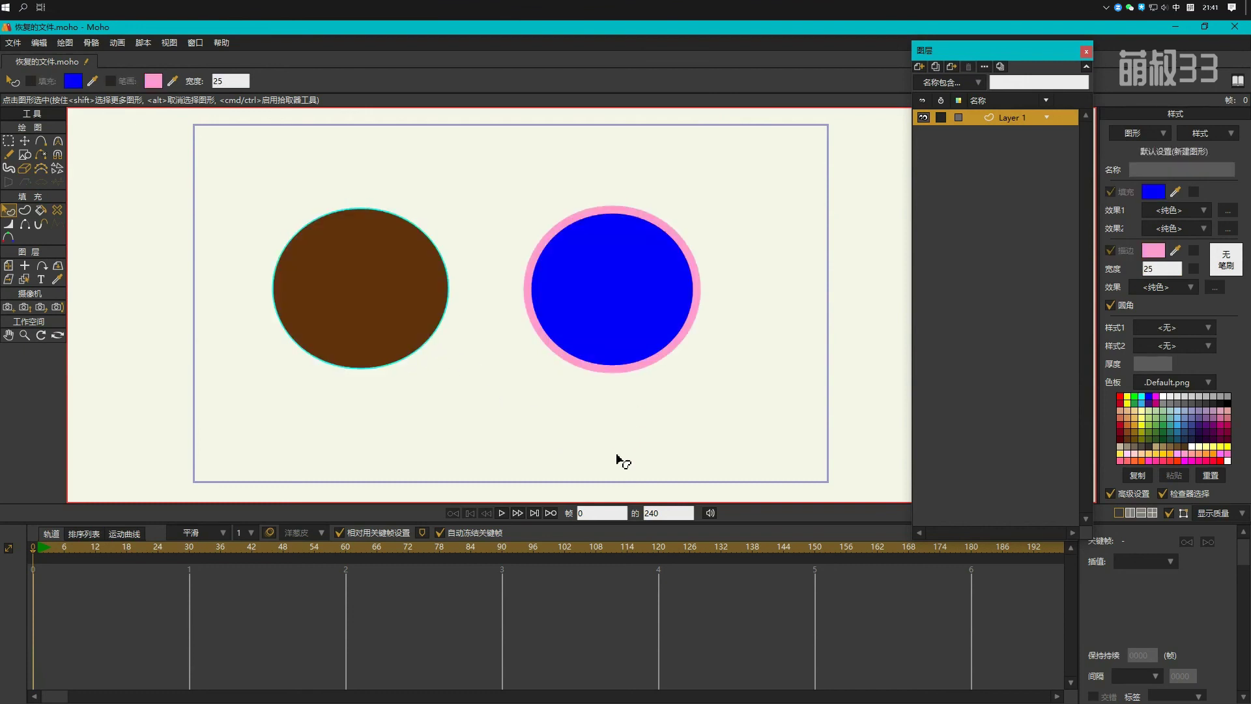
pyautogui.click(391, 302)
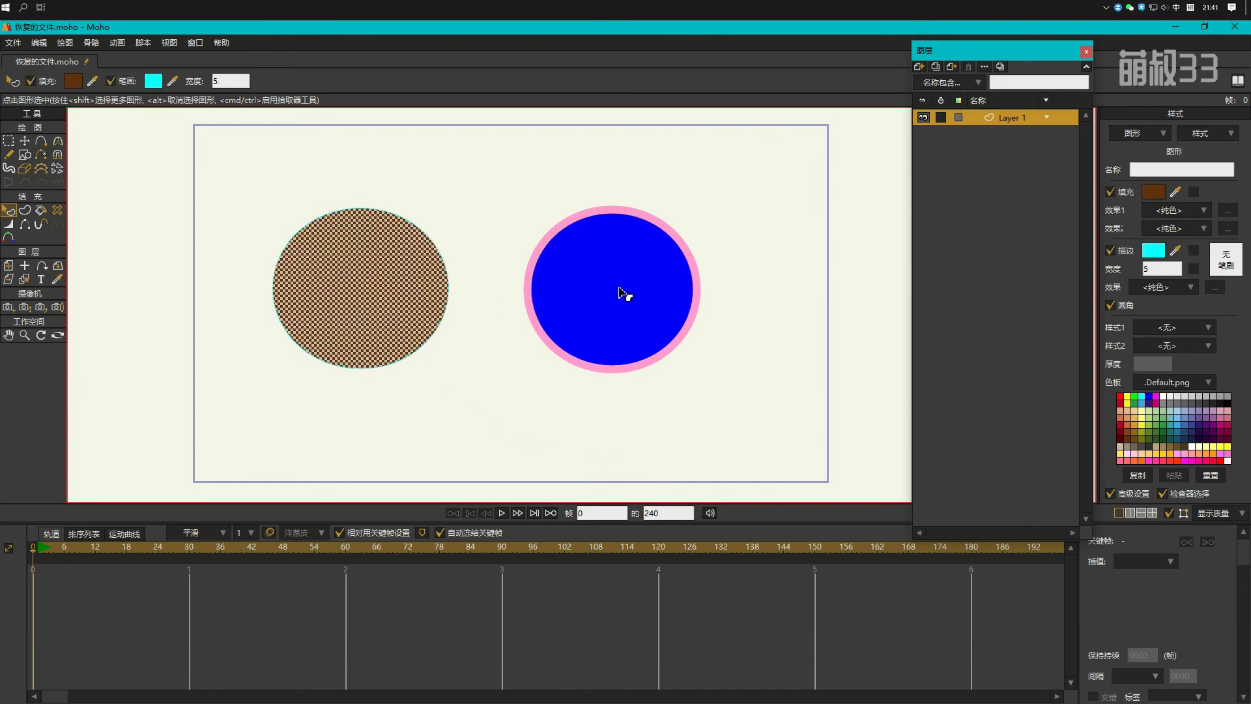
pyautogui.click(485, 404)
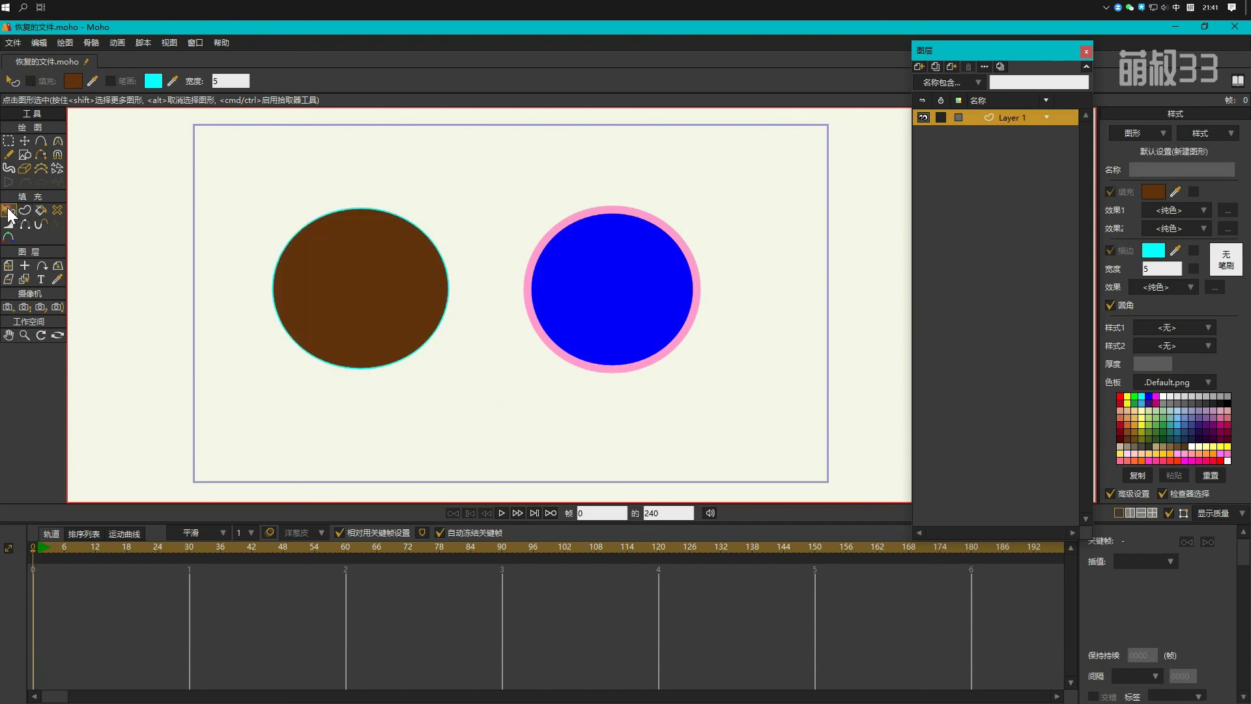
pyautogui.click(315, 268)
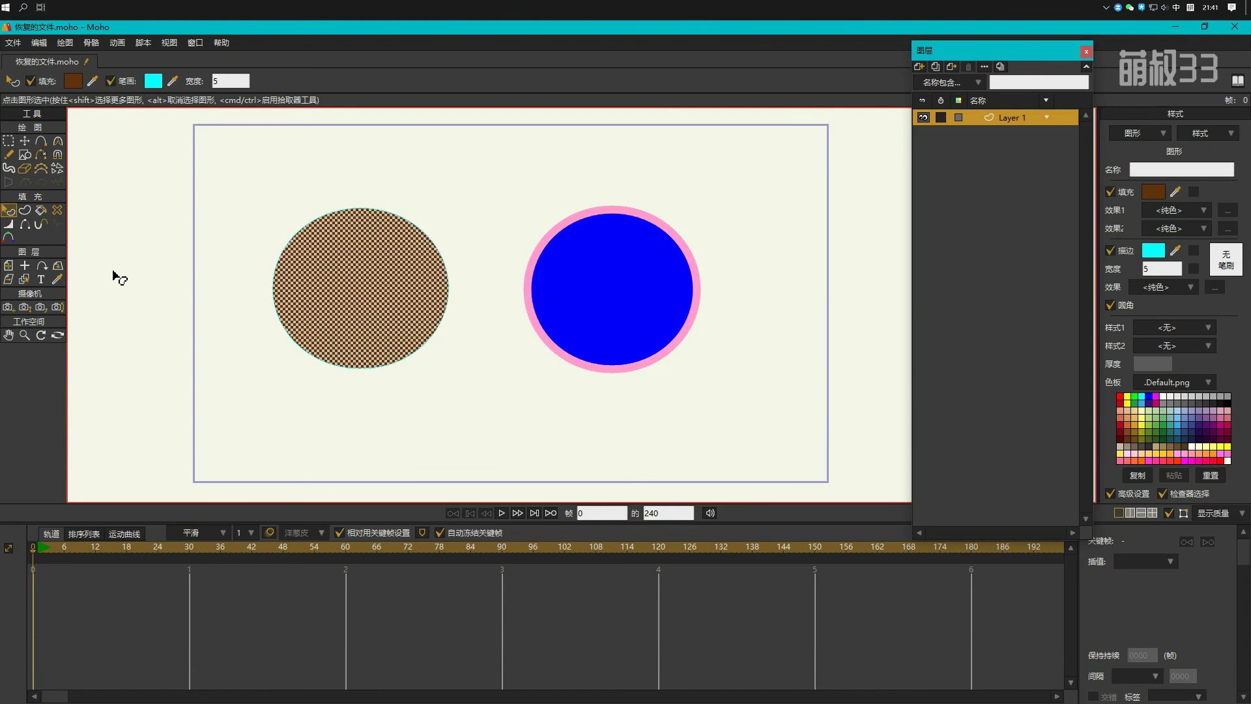
pyautogui.click(58, 280)
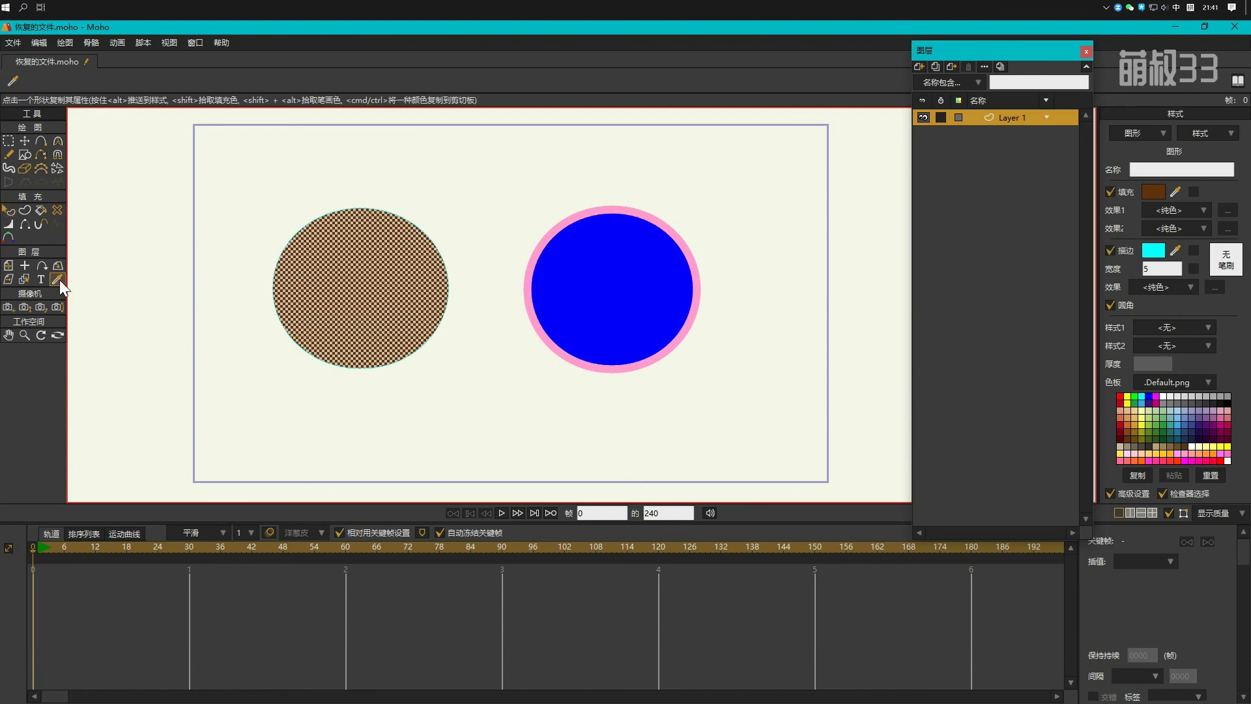
pyautogui.click(594, 289)
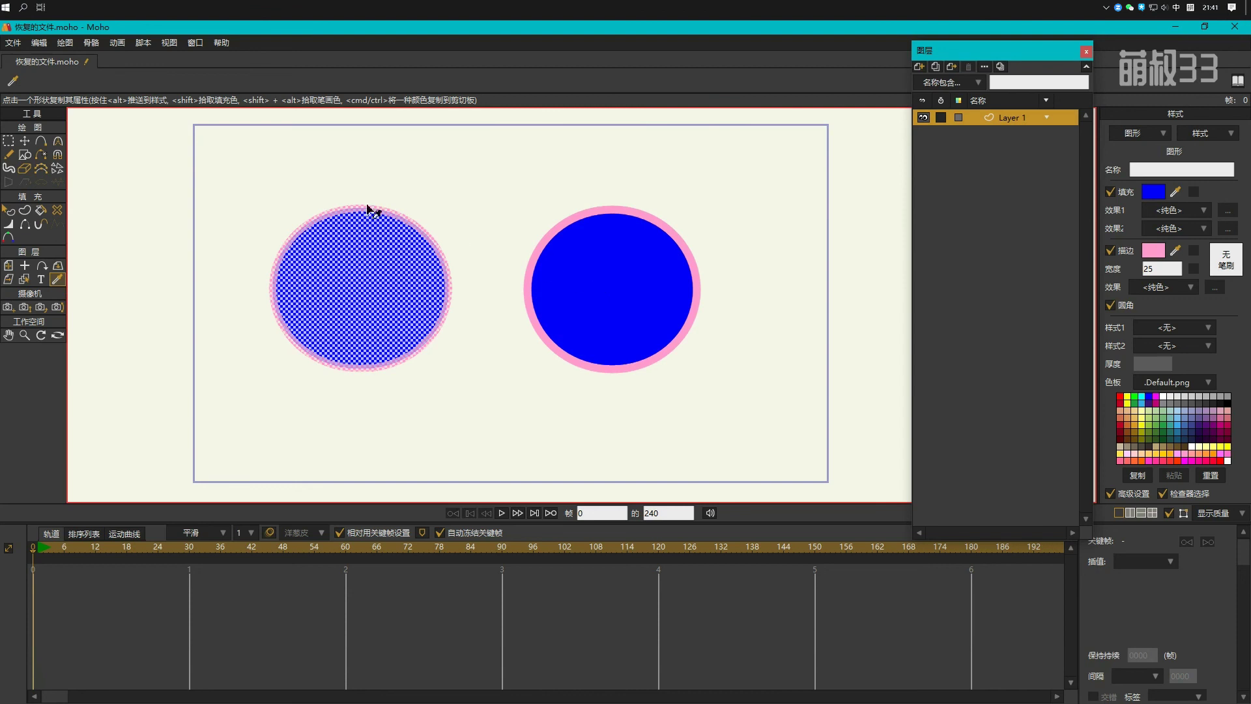
pyautogui.click(10, 210)
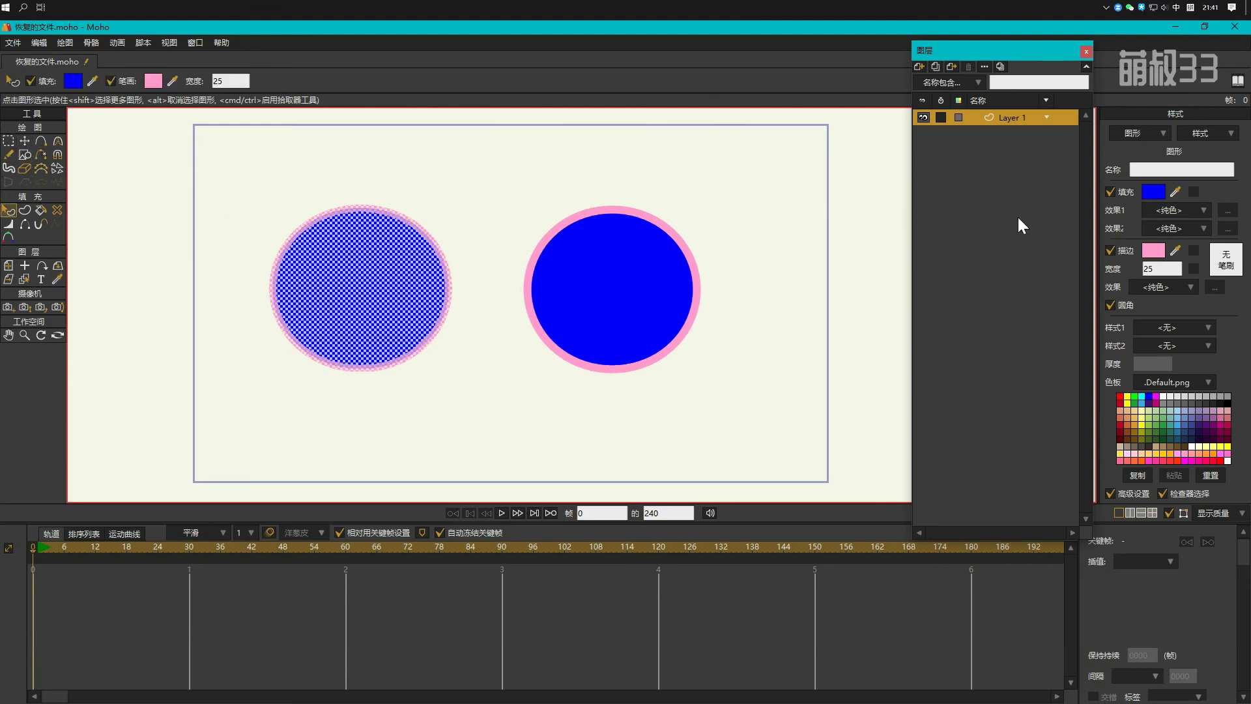
pyautogui.click(1153, 190)
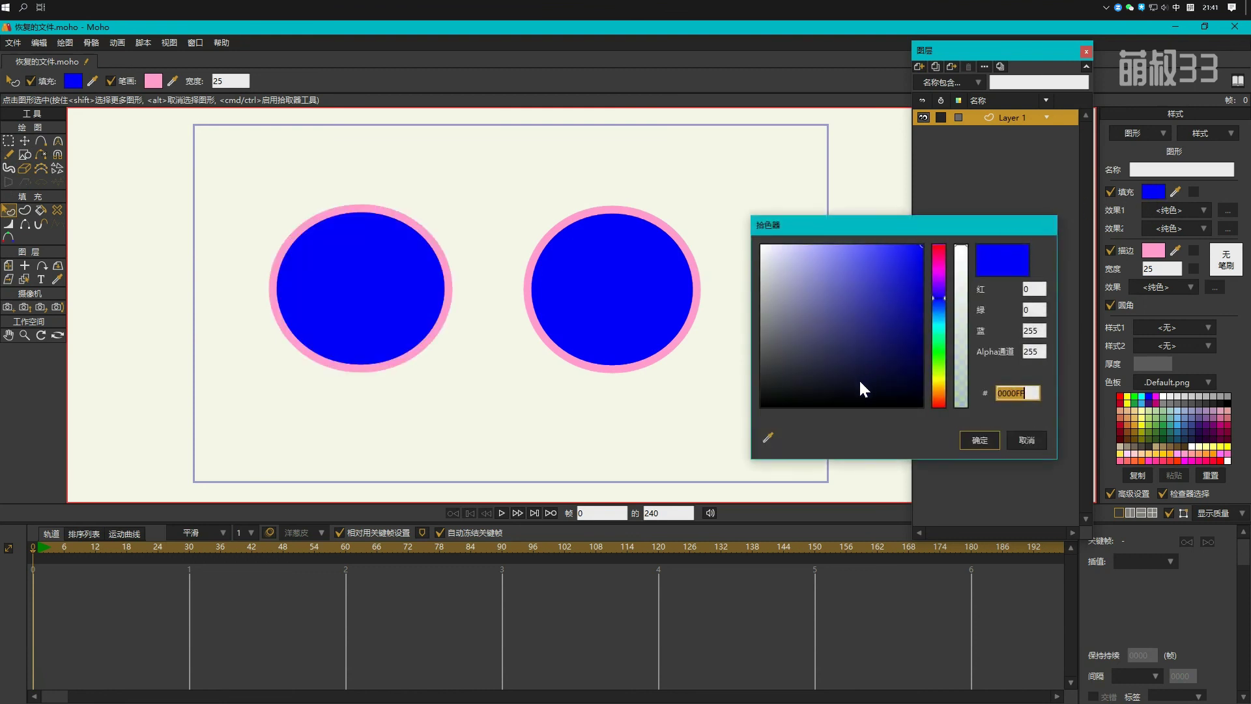
pyautogui.moveTo(859, 384); pyautogui.dragTo(885, 396)
pyautogui.click(1027, 440)
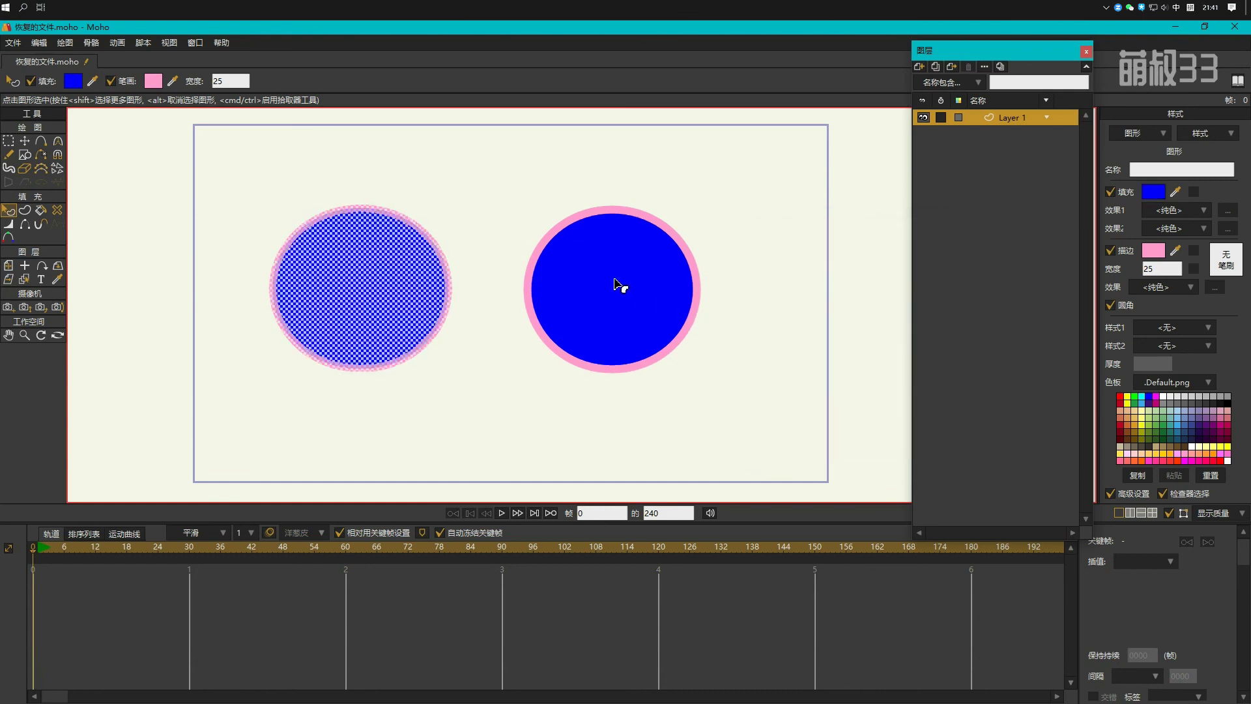